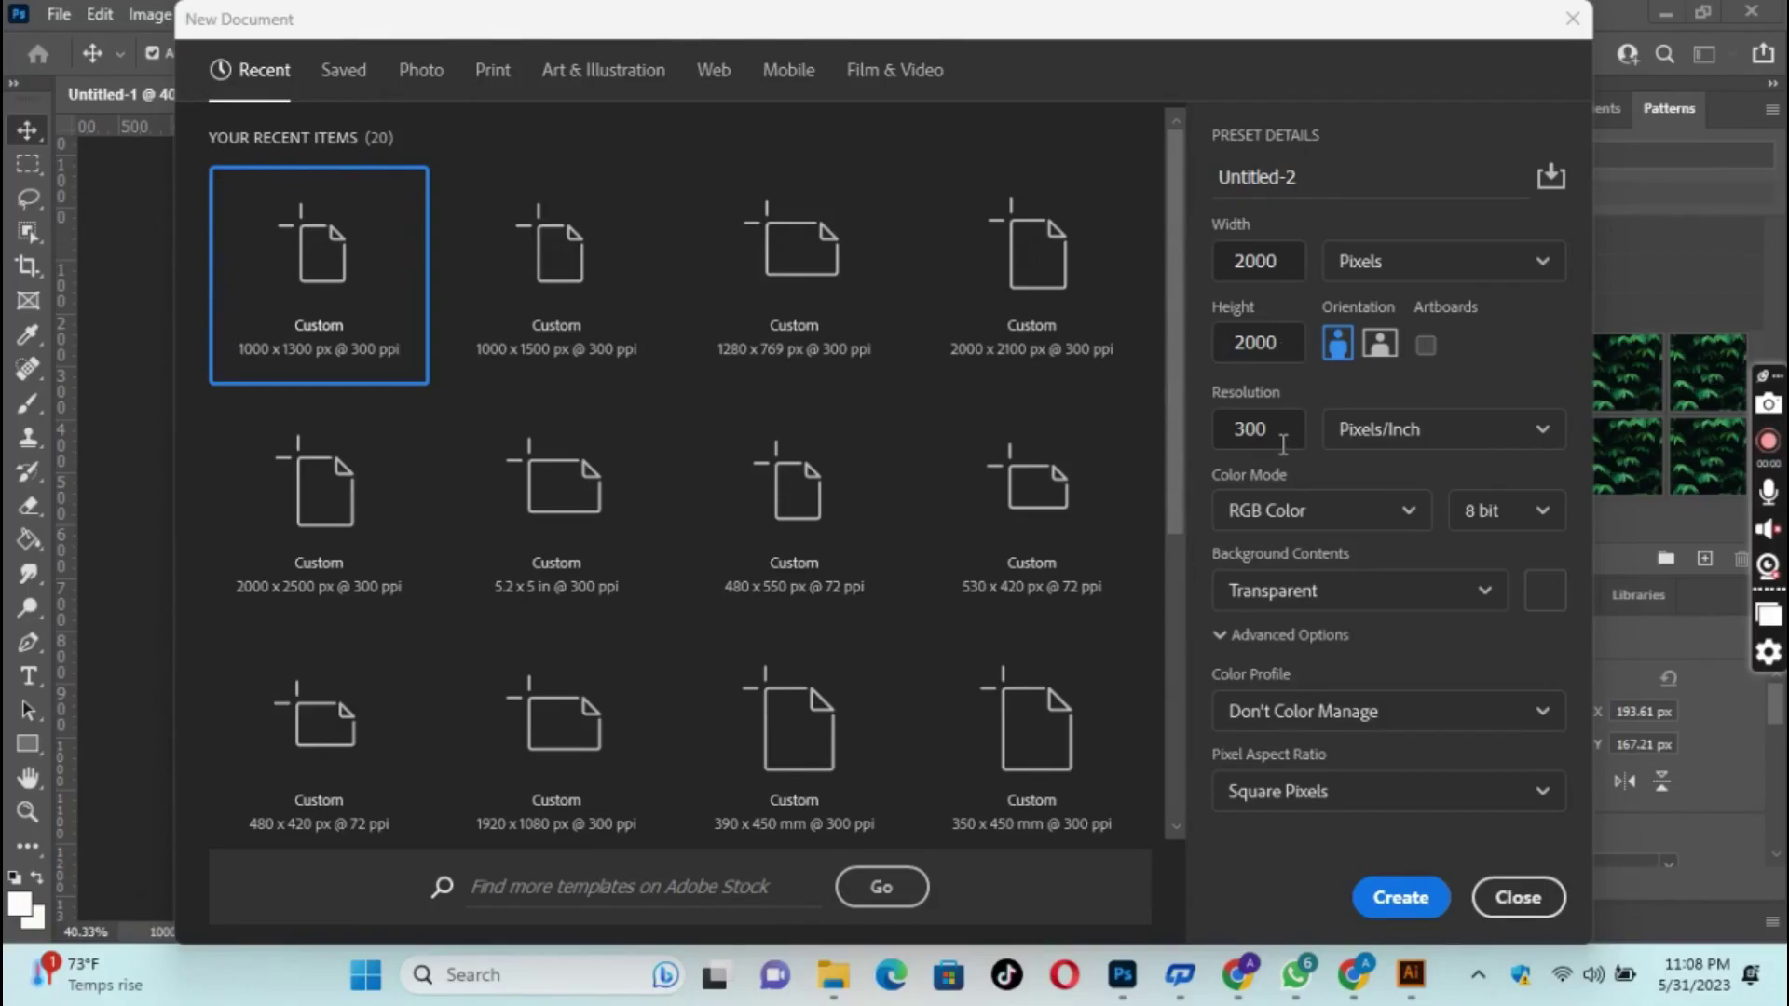
- Create a transparent 2000×2000 px, 300 ppi document in 16-bit RGB Color
click(1542, 513)
click(1485, 604)
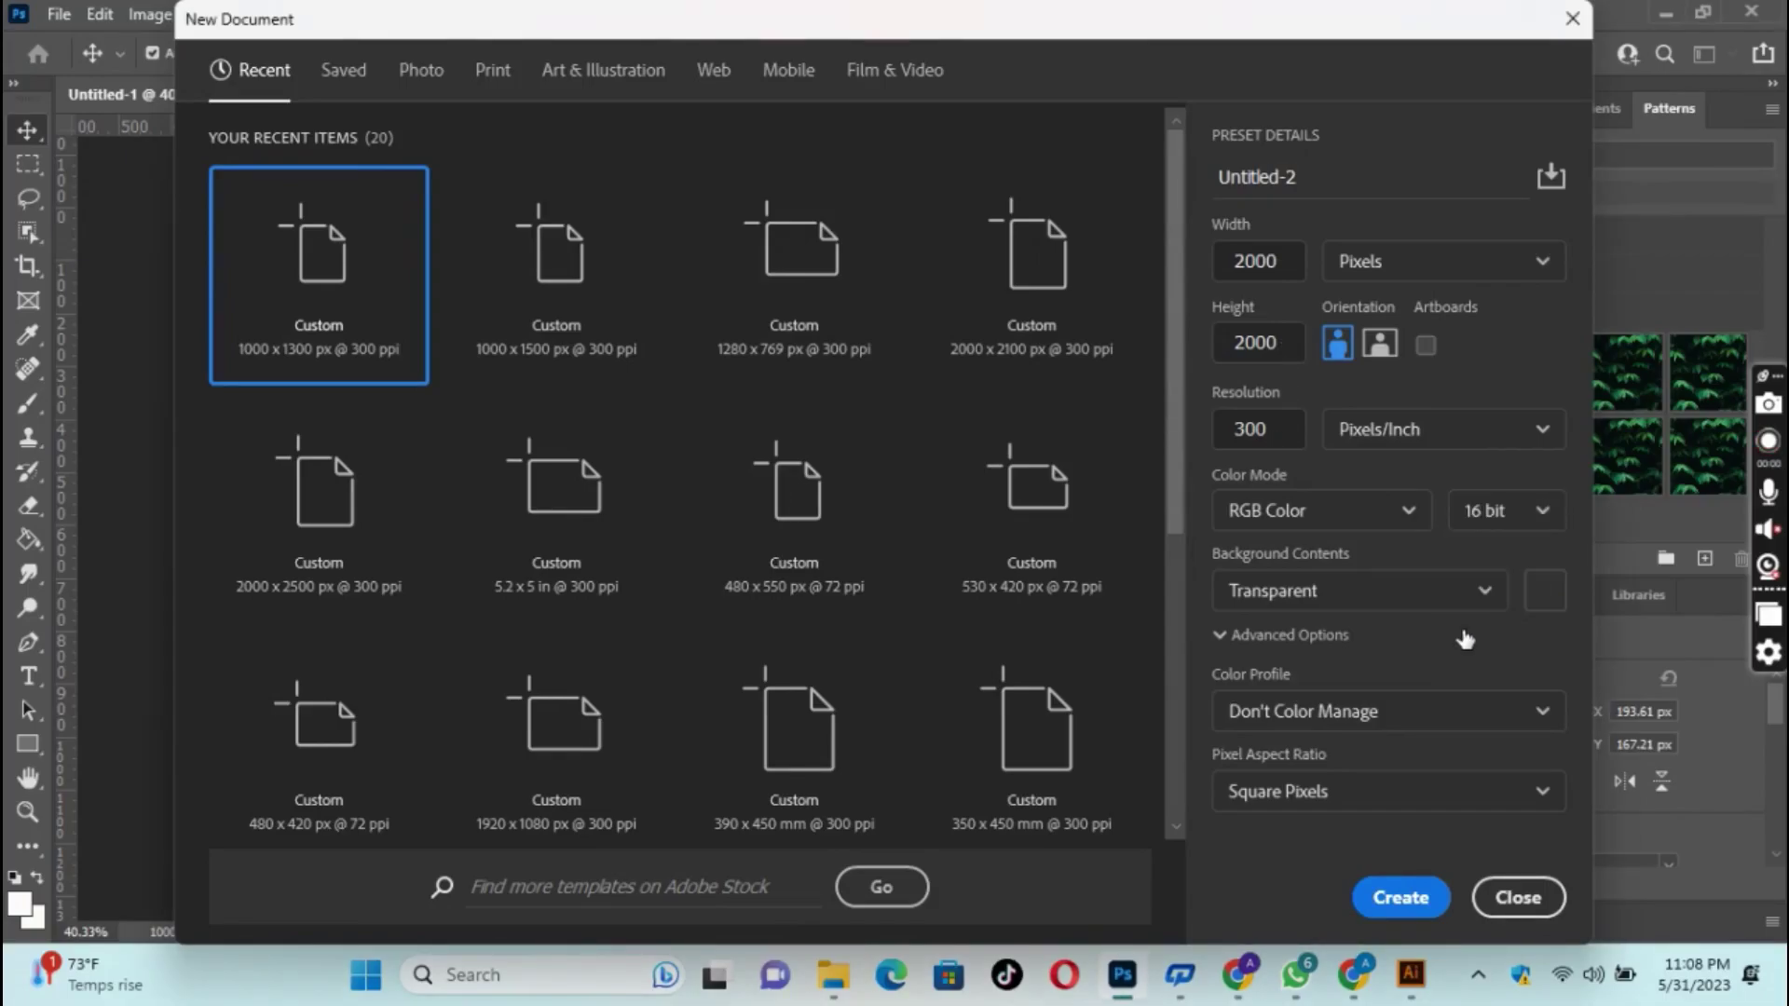
click(1406, 511)
click(1329, 658)
click(1401, 898)
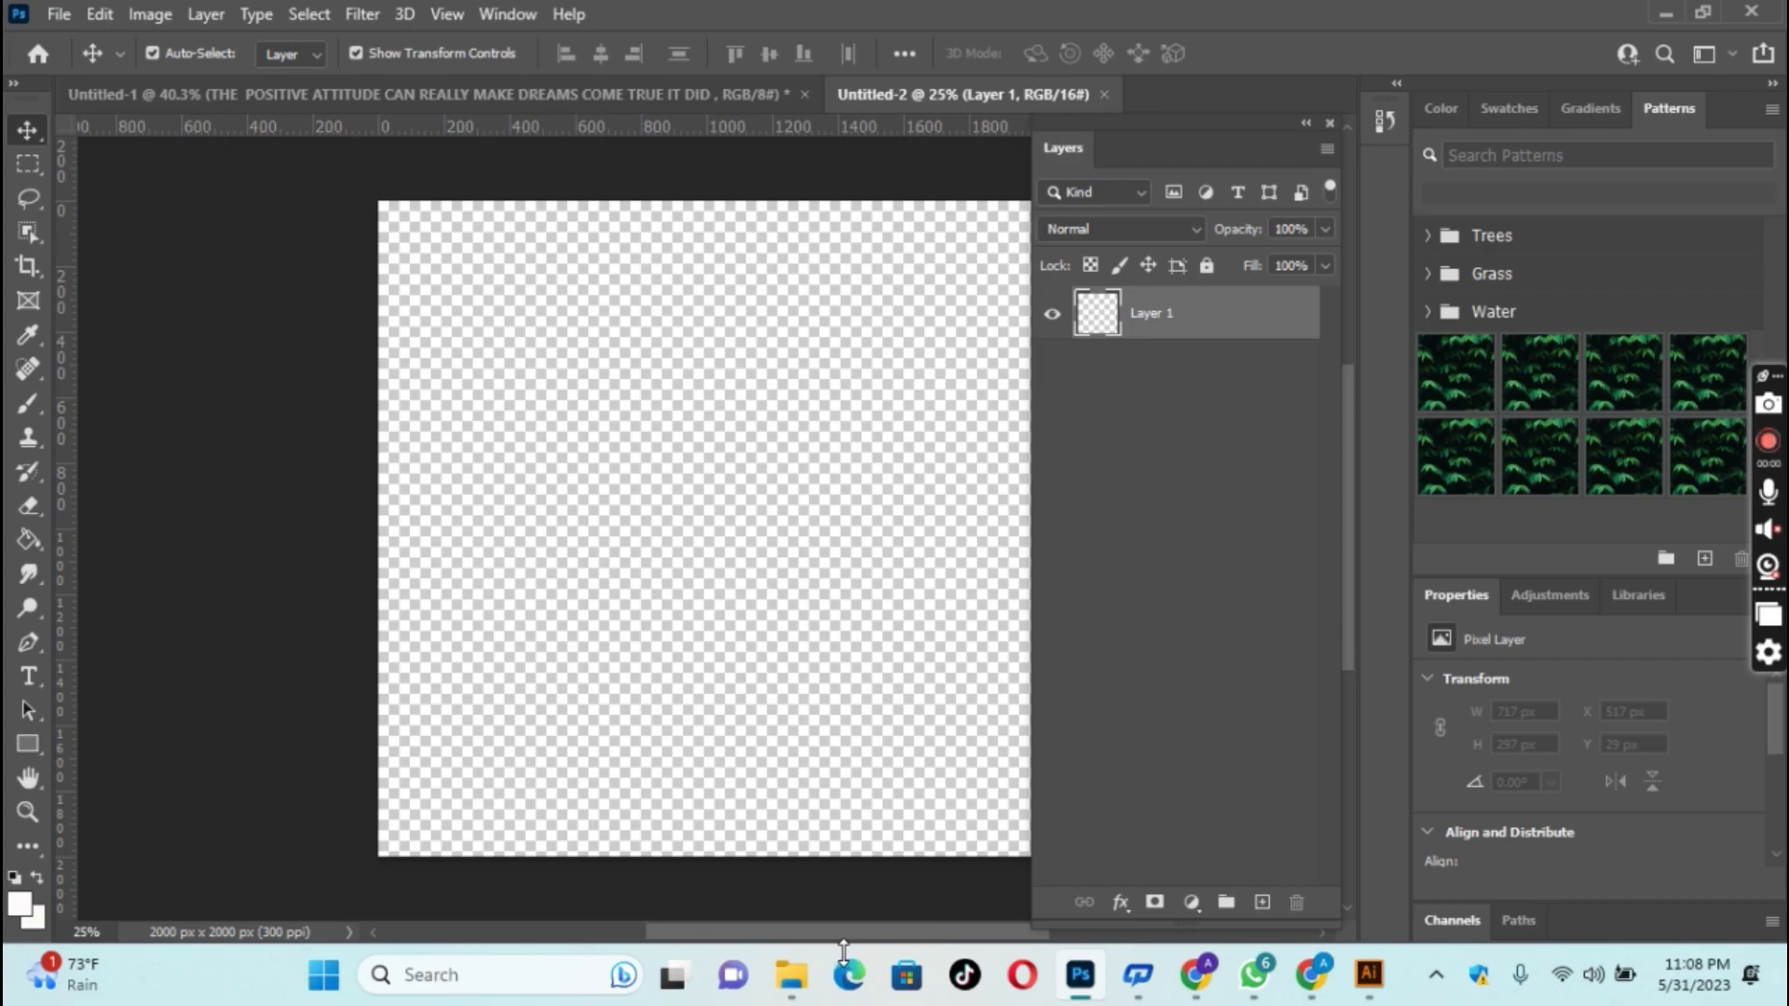
- Fill Layer 1 with a near-black foreground colour (#060606)
click(21, 902)
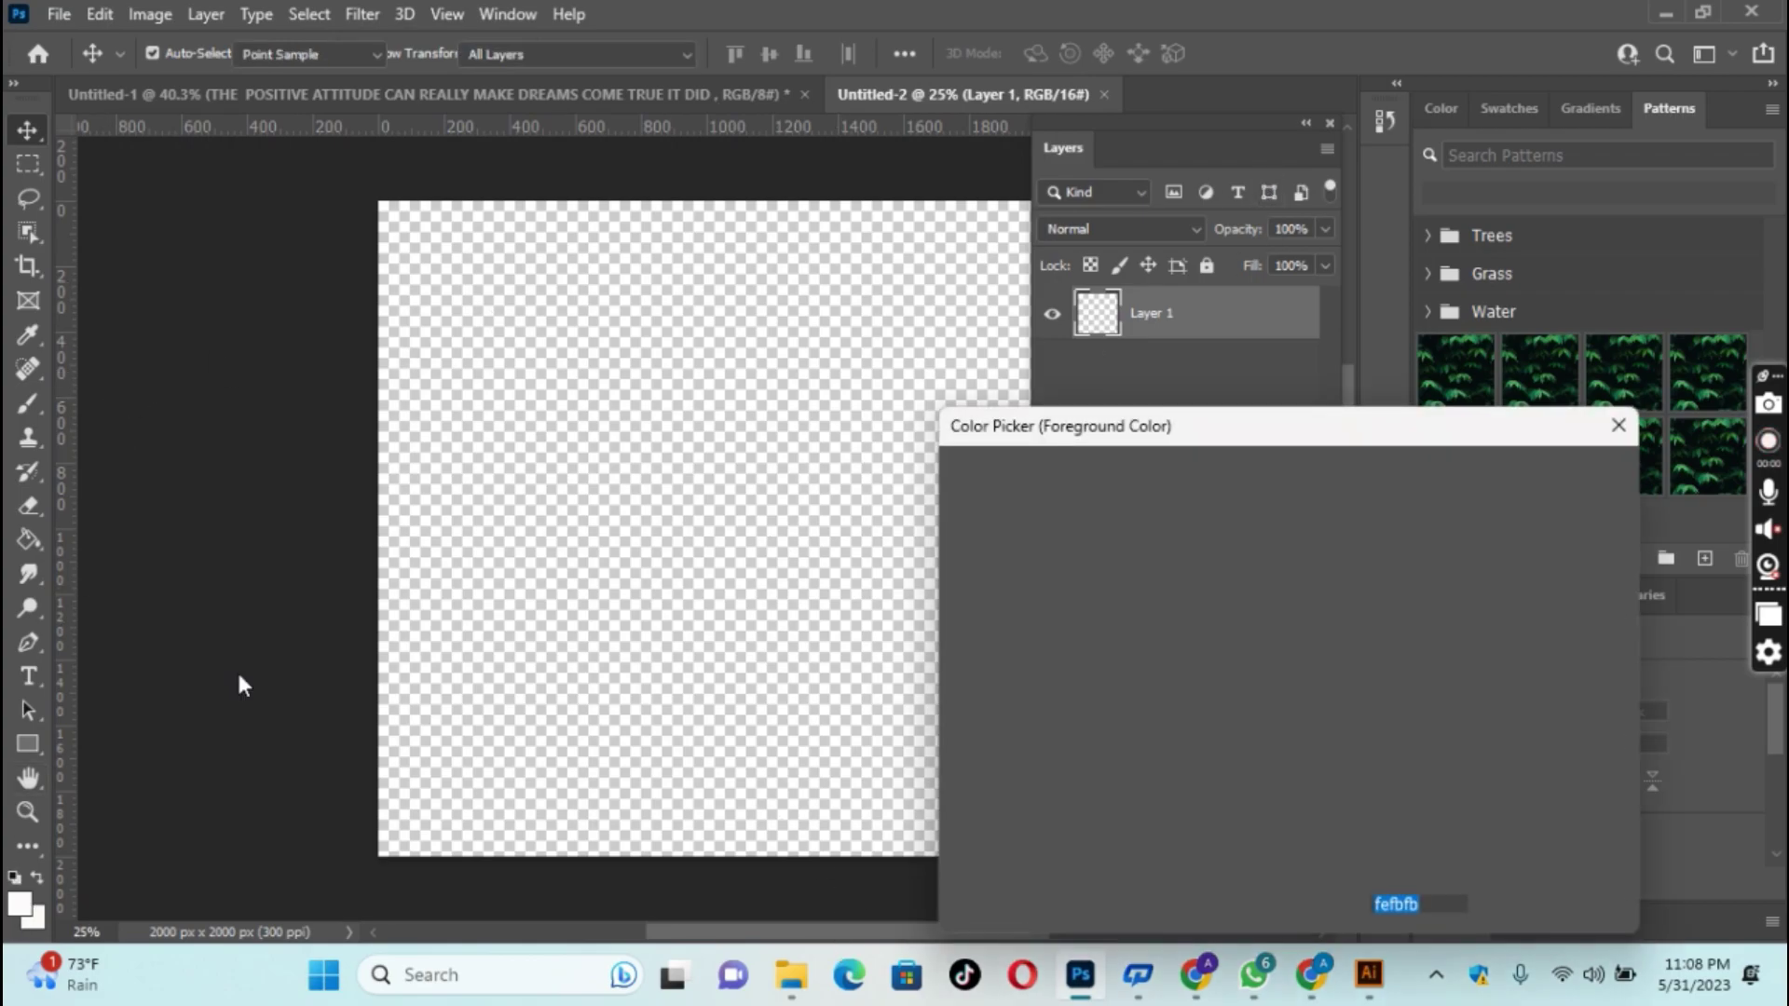
drag(971, 794, 962, 814)
click(1548, 478)
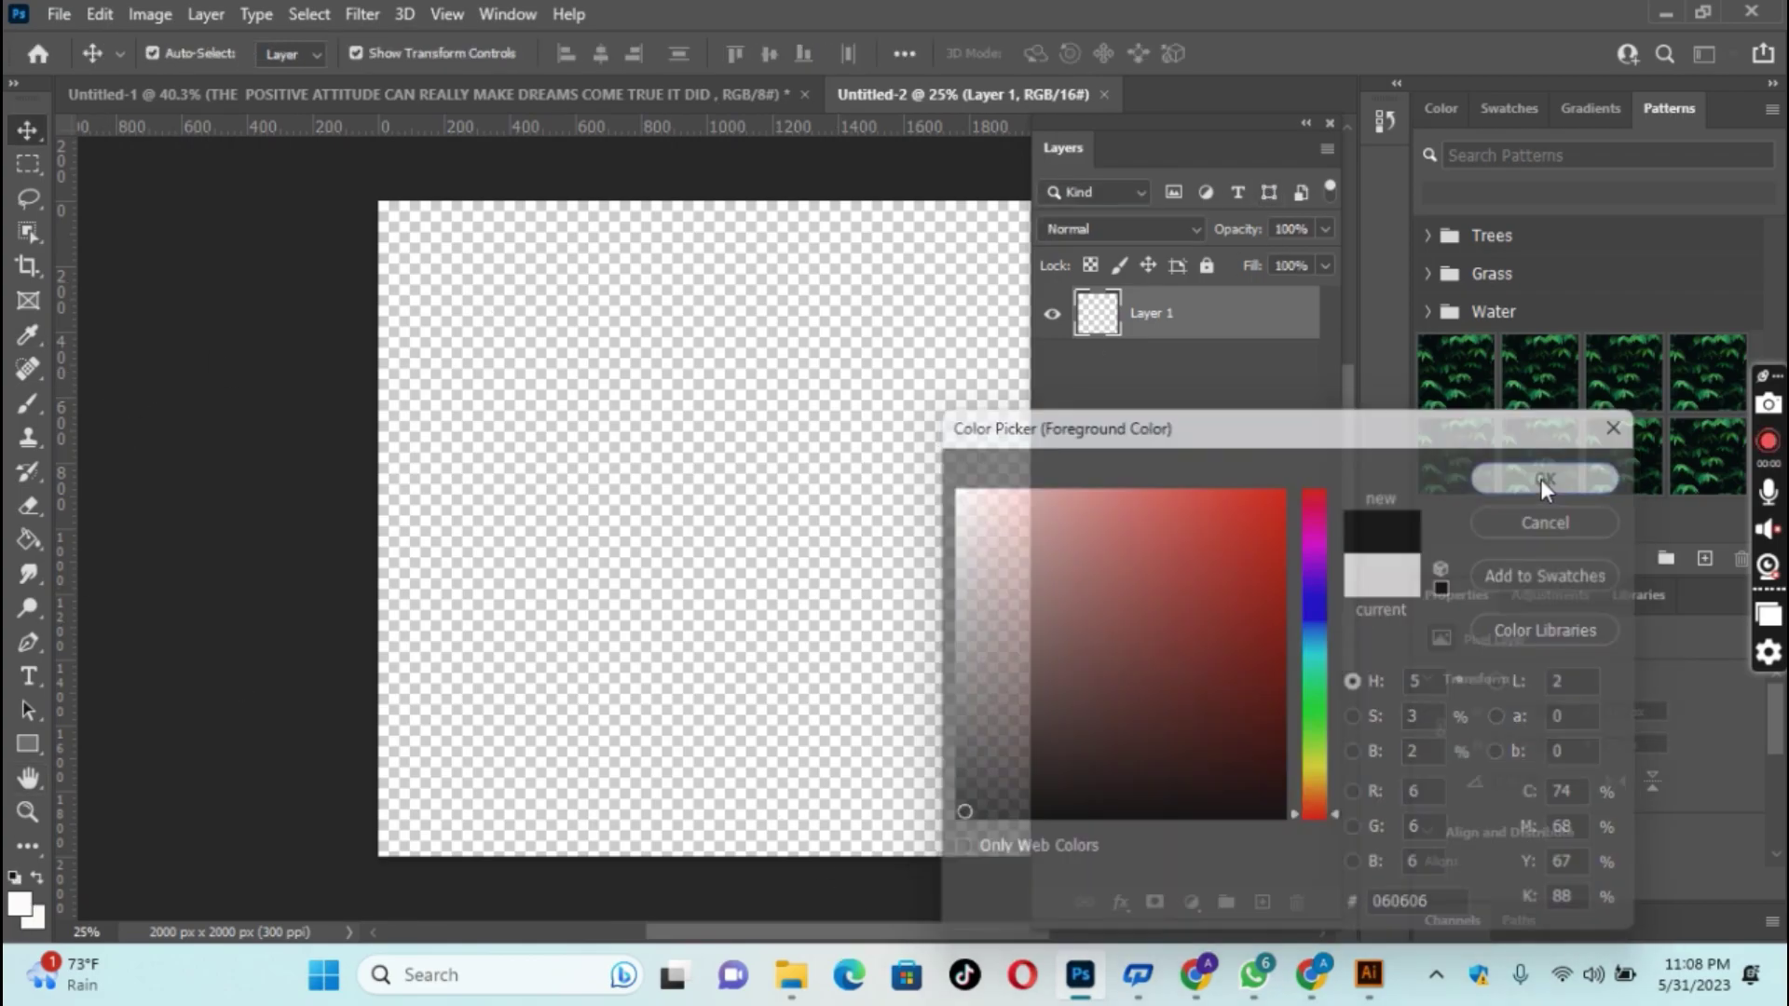
key(v)
key(alt+BackSpace)
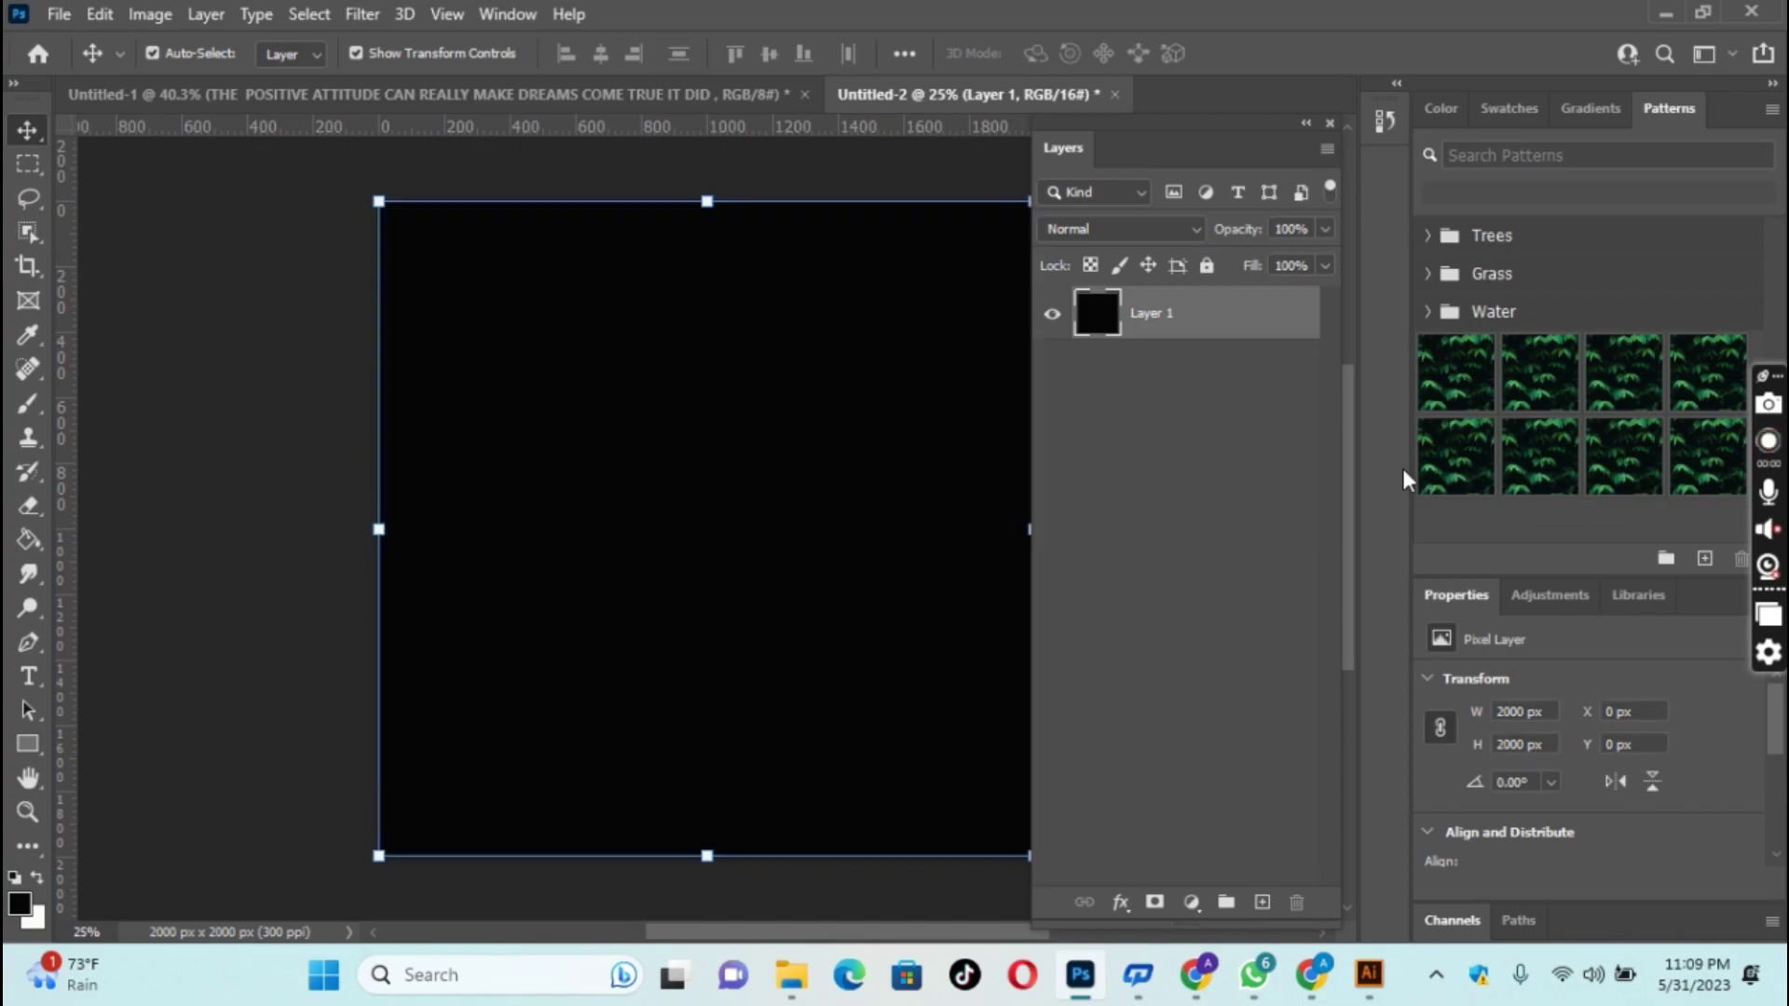
scroll(857, 930, right, 3)
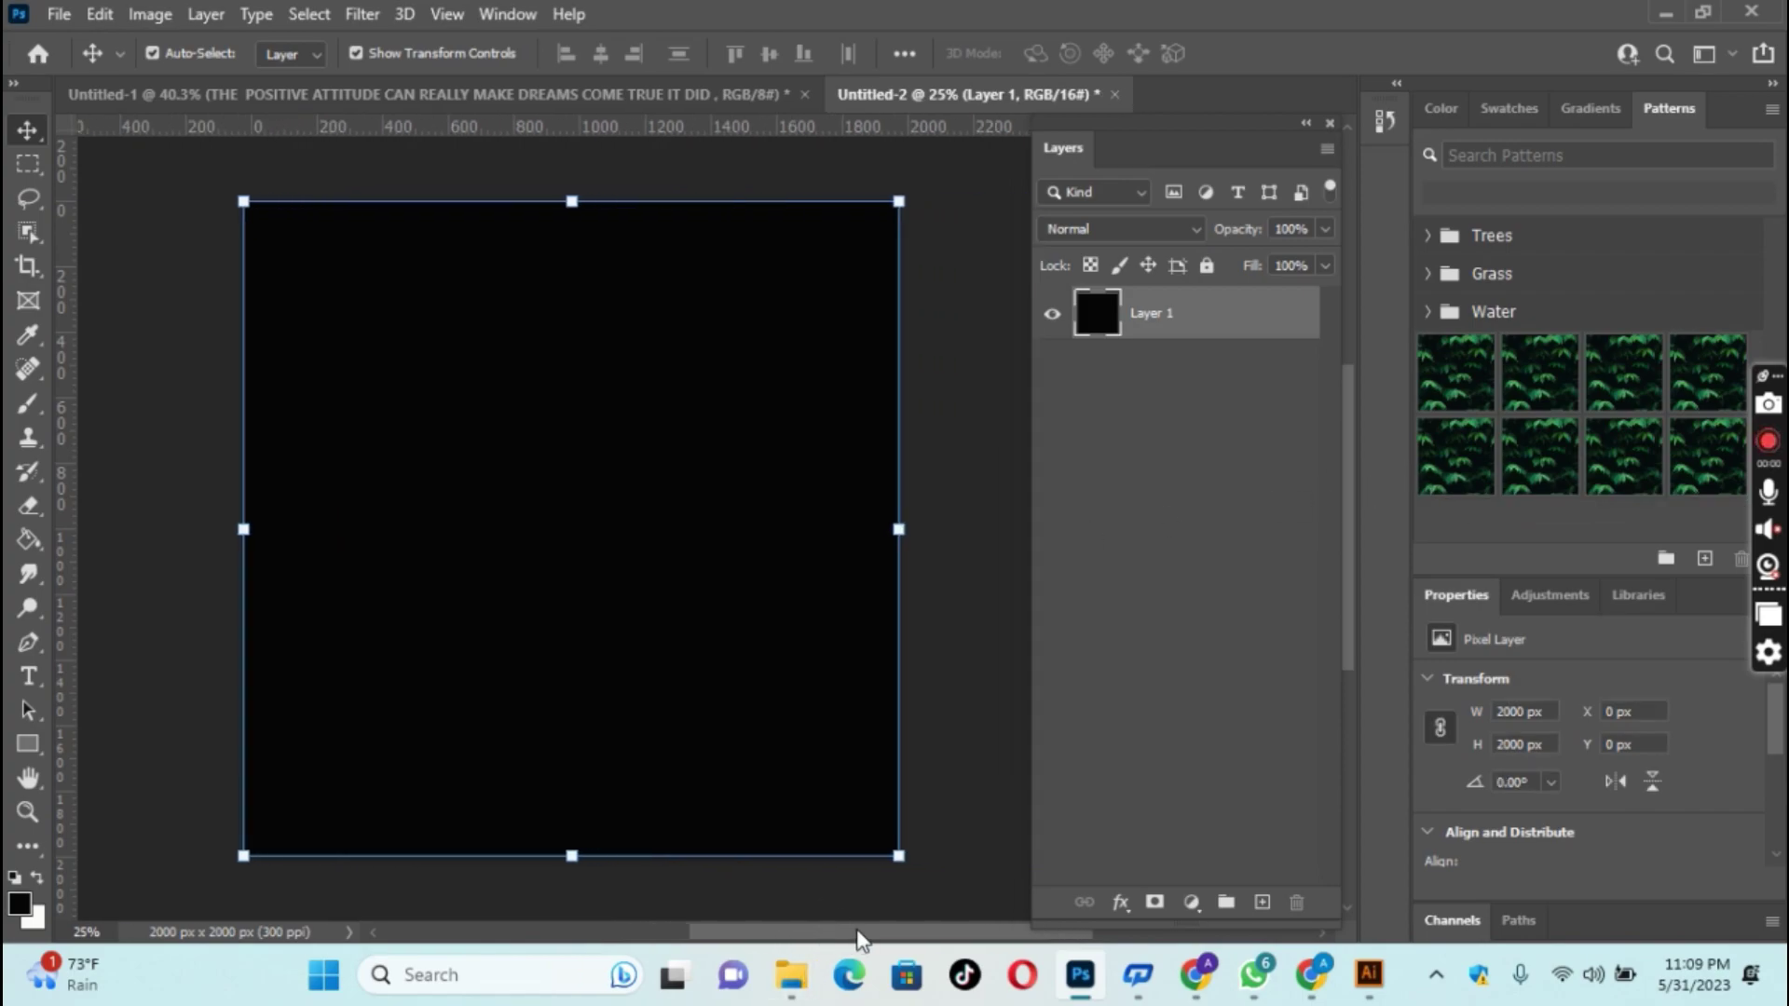
- Refill Layer 1 with the slightly lighter near-black #0c0c0c
click(23, 904)
click(963, 806)
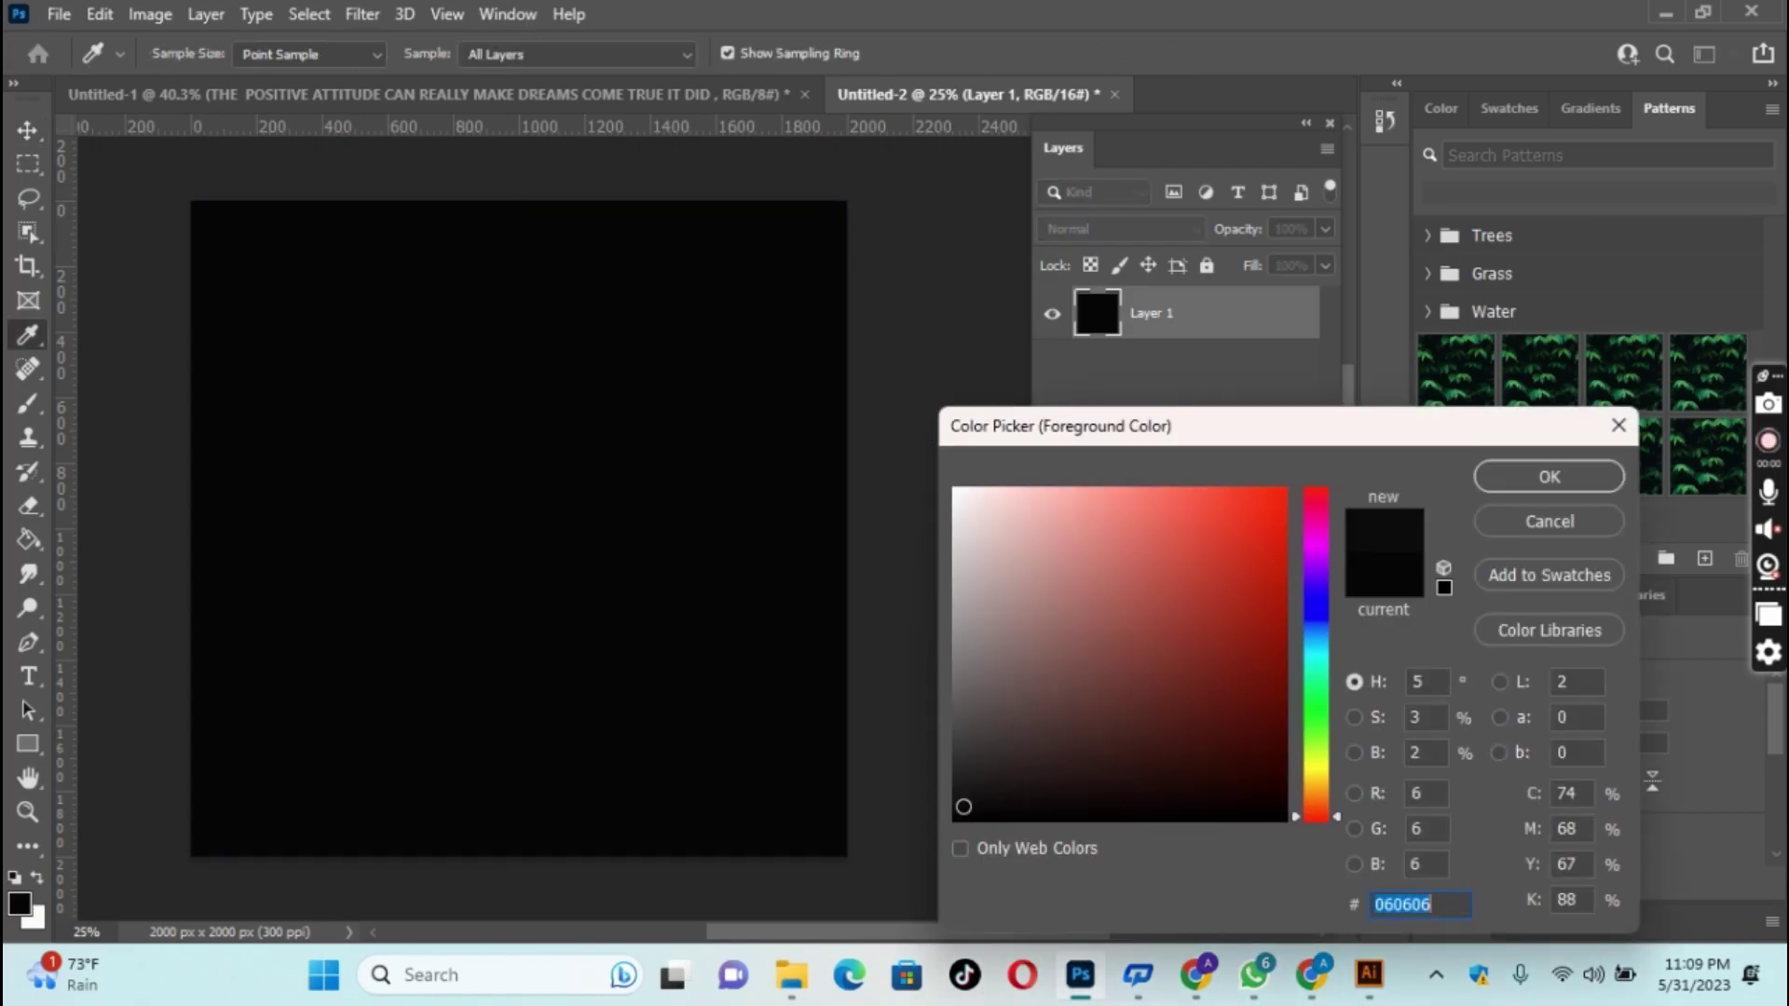
click(1604, 477)
key(v)
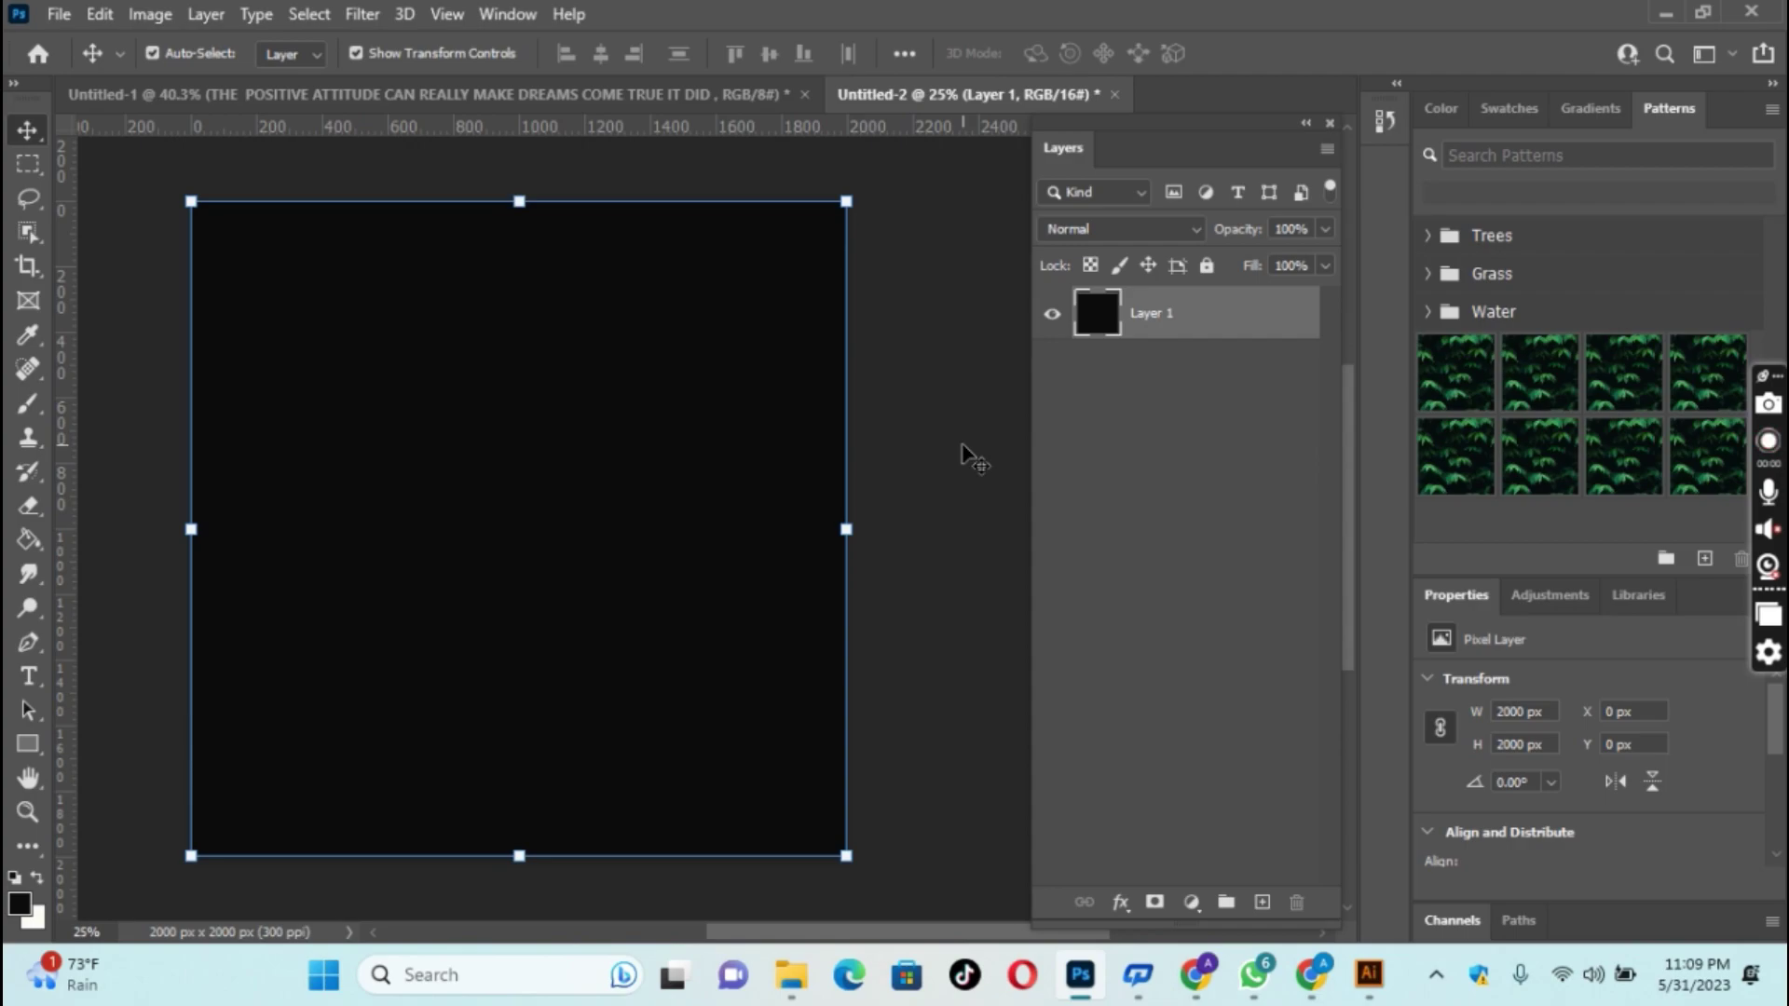
- Rename the dark layer to BG
double_click(1163, 313)
text(BG)
click(1283, 433)
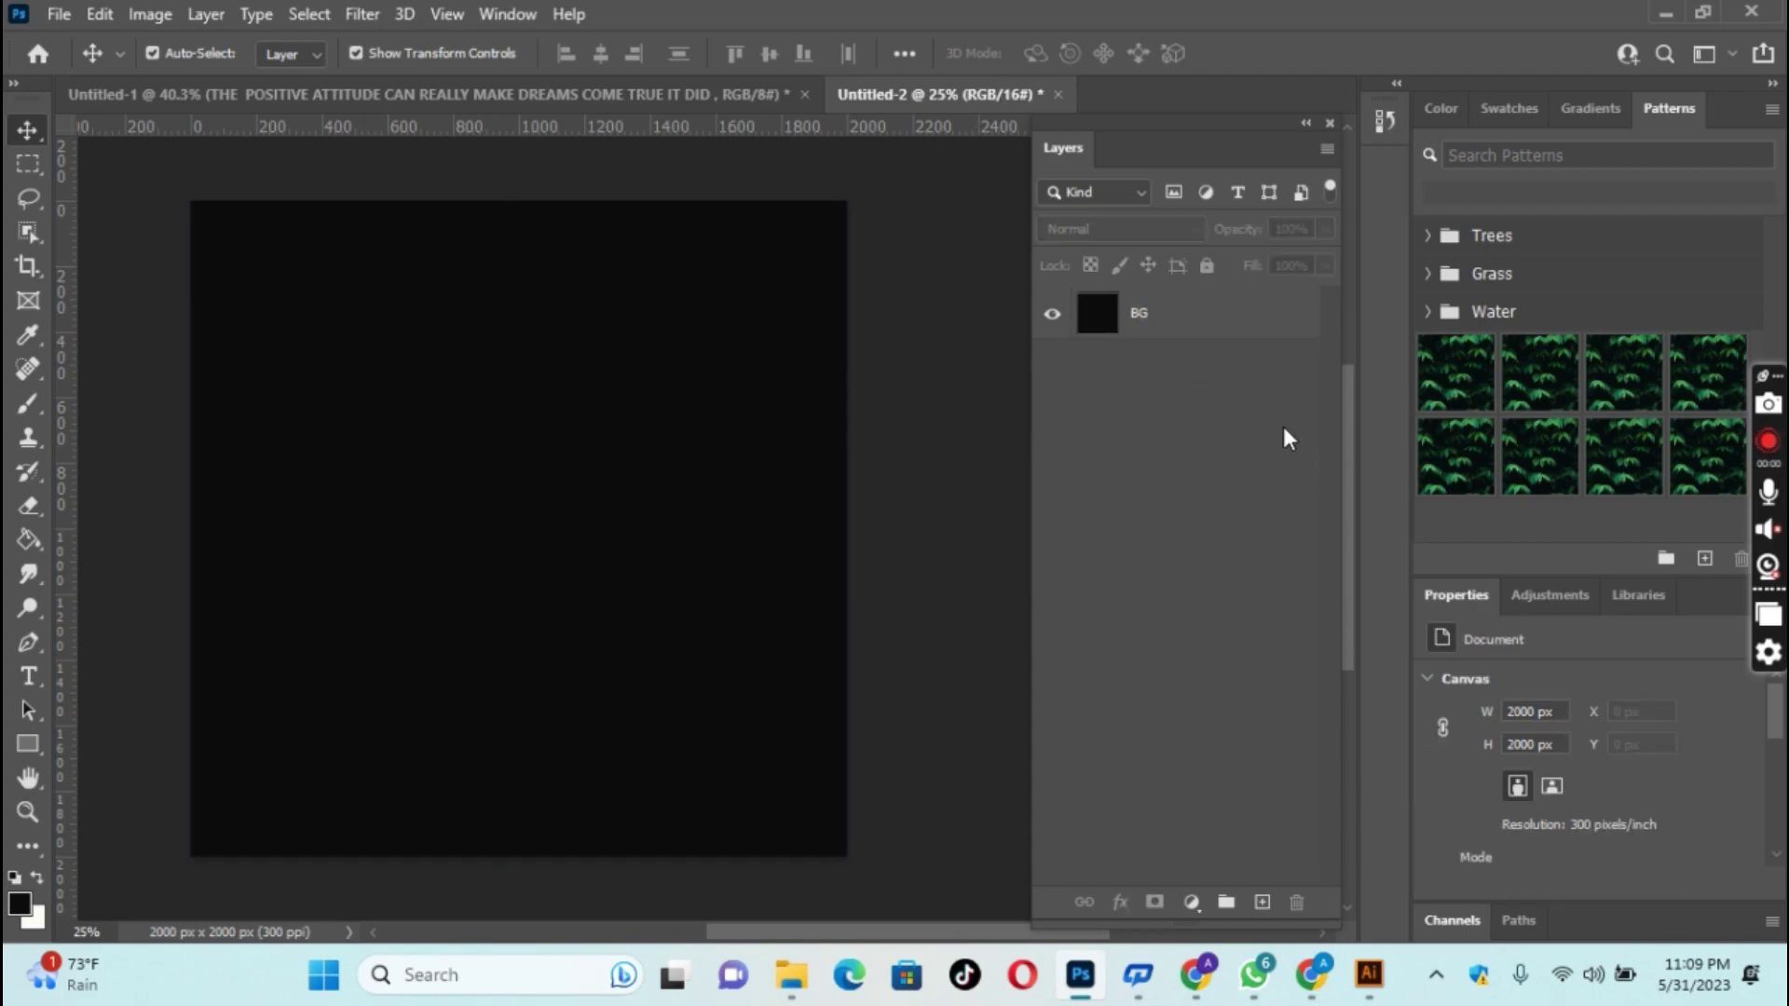
- Add a new empty Layer 1 above BG and convert it to a smart object
click(1153, 321)
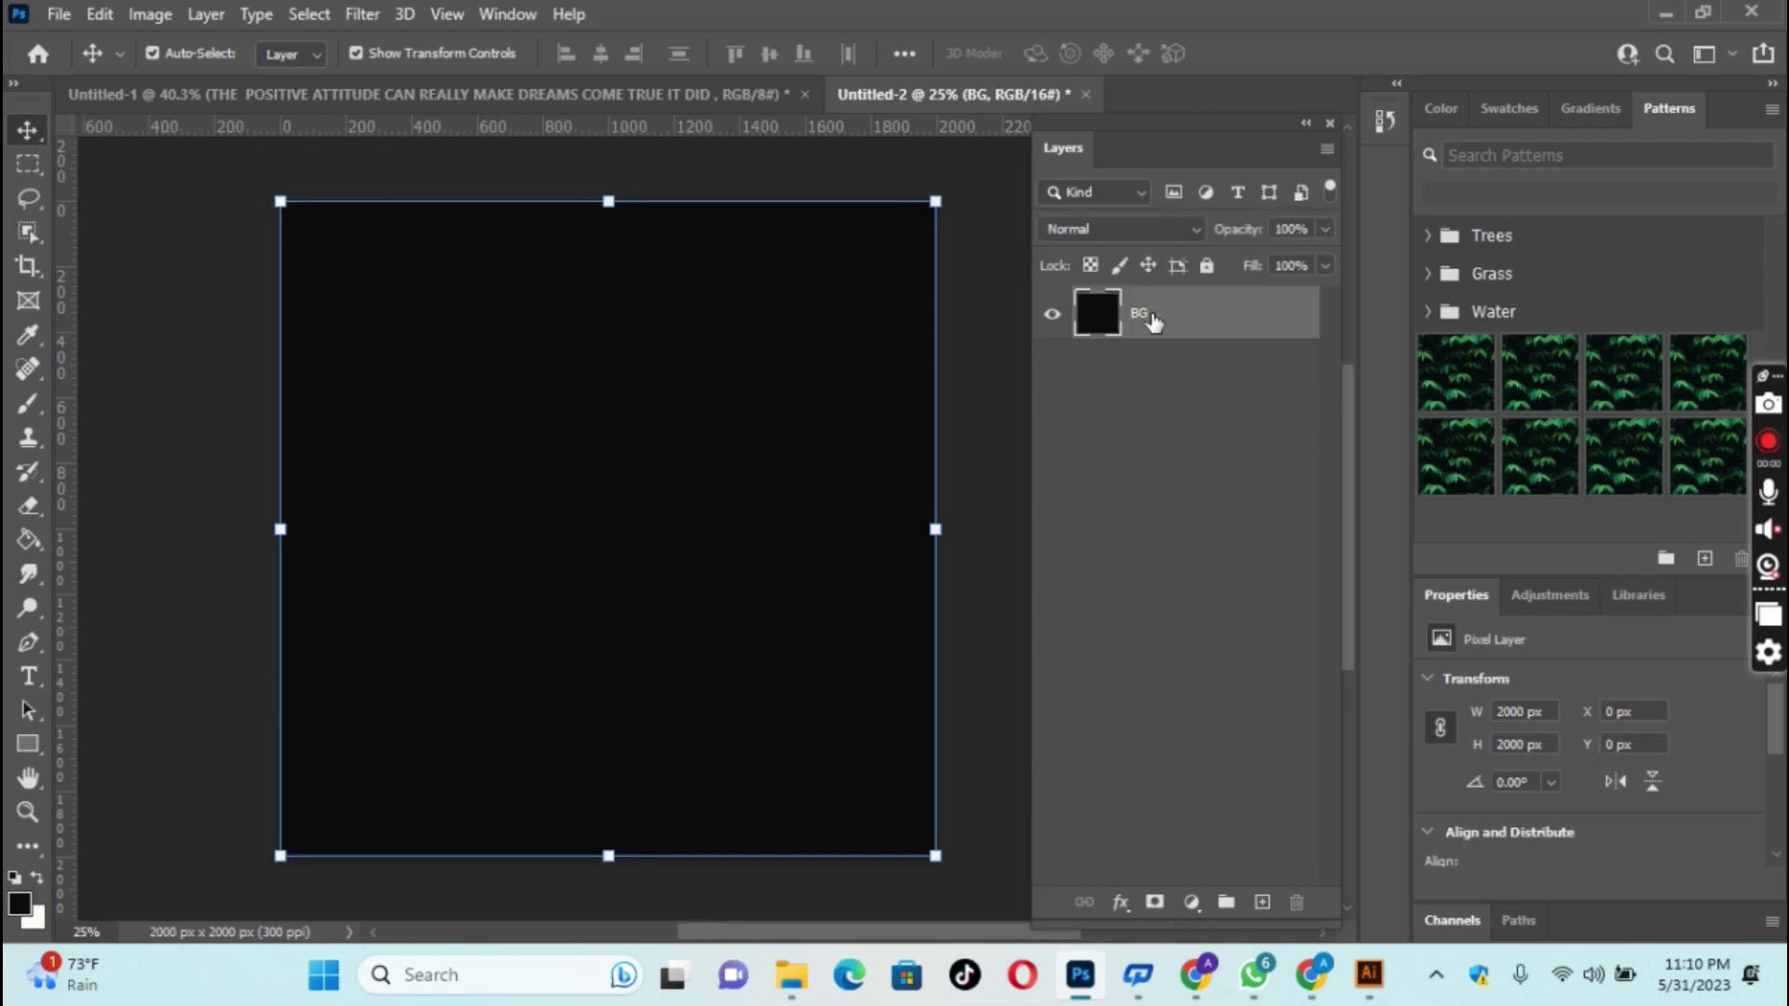
click(1263, 902)
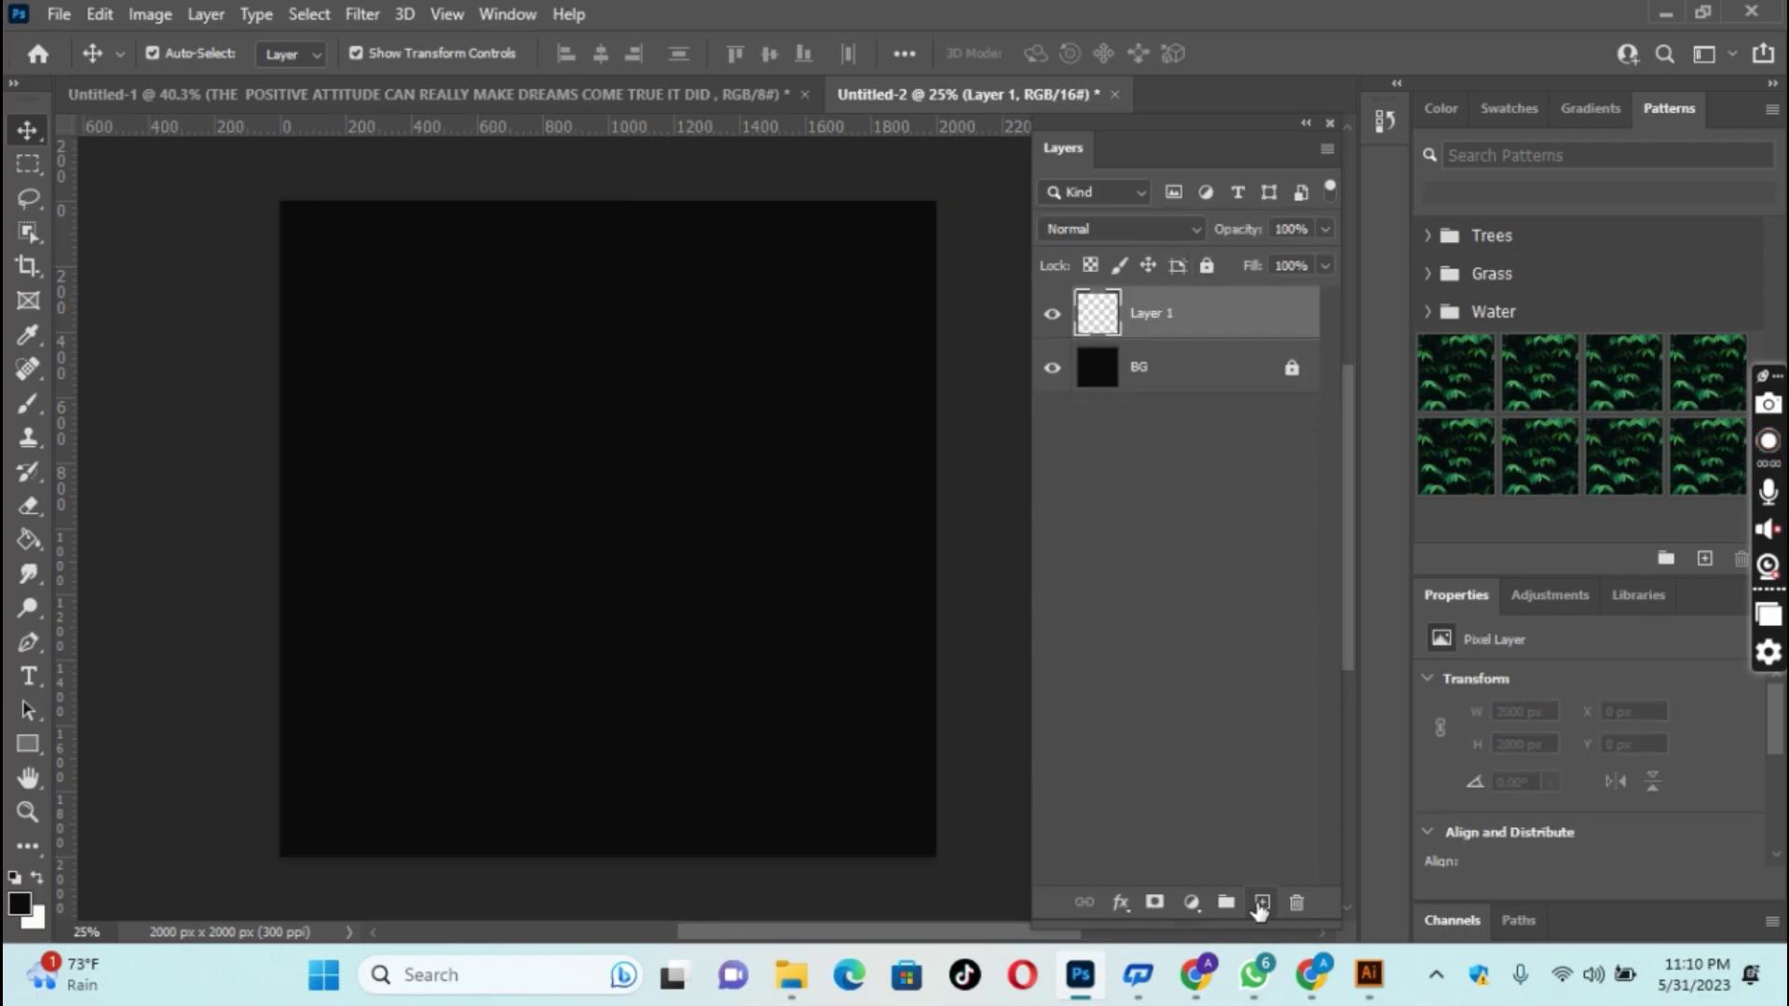
right_click(1151, 312)
click(1221, 362)
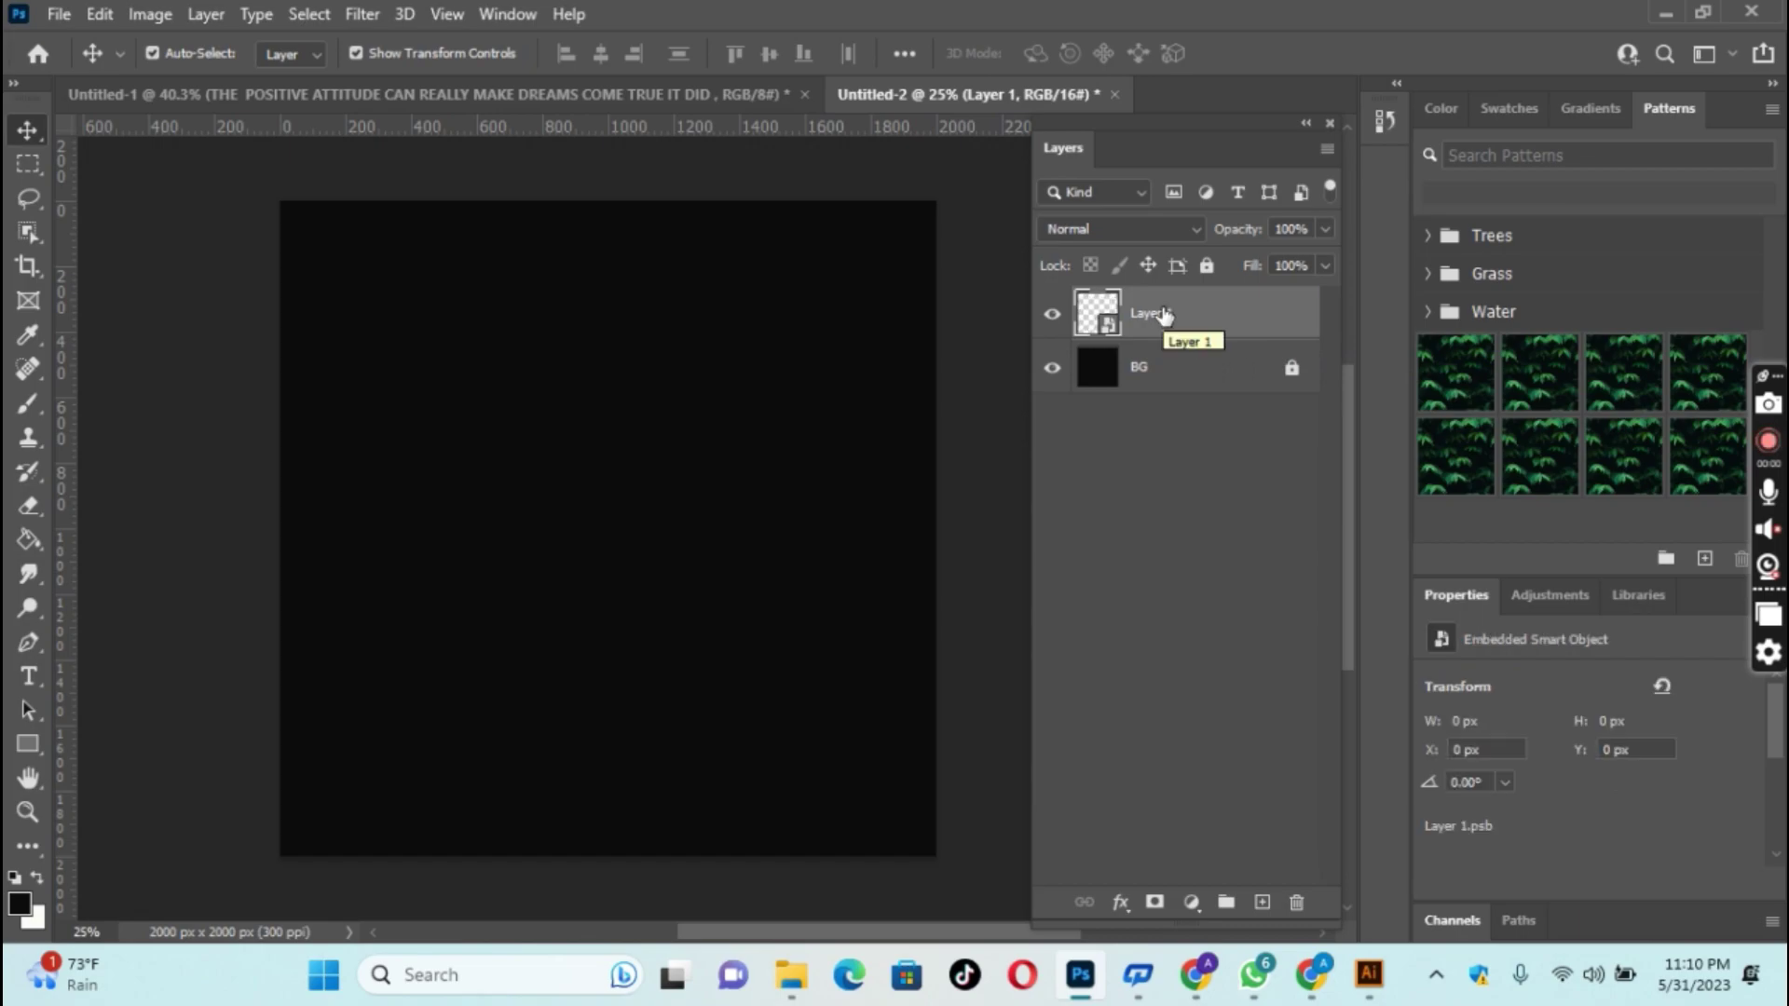
- Inside the smart object, place the embedded checkmark image 'bullet-point-icon-4 (1)'
double_click(1106, 324)
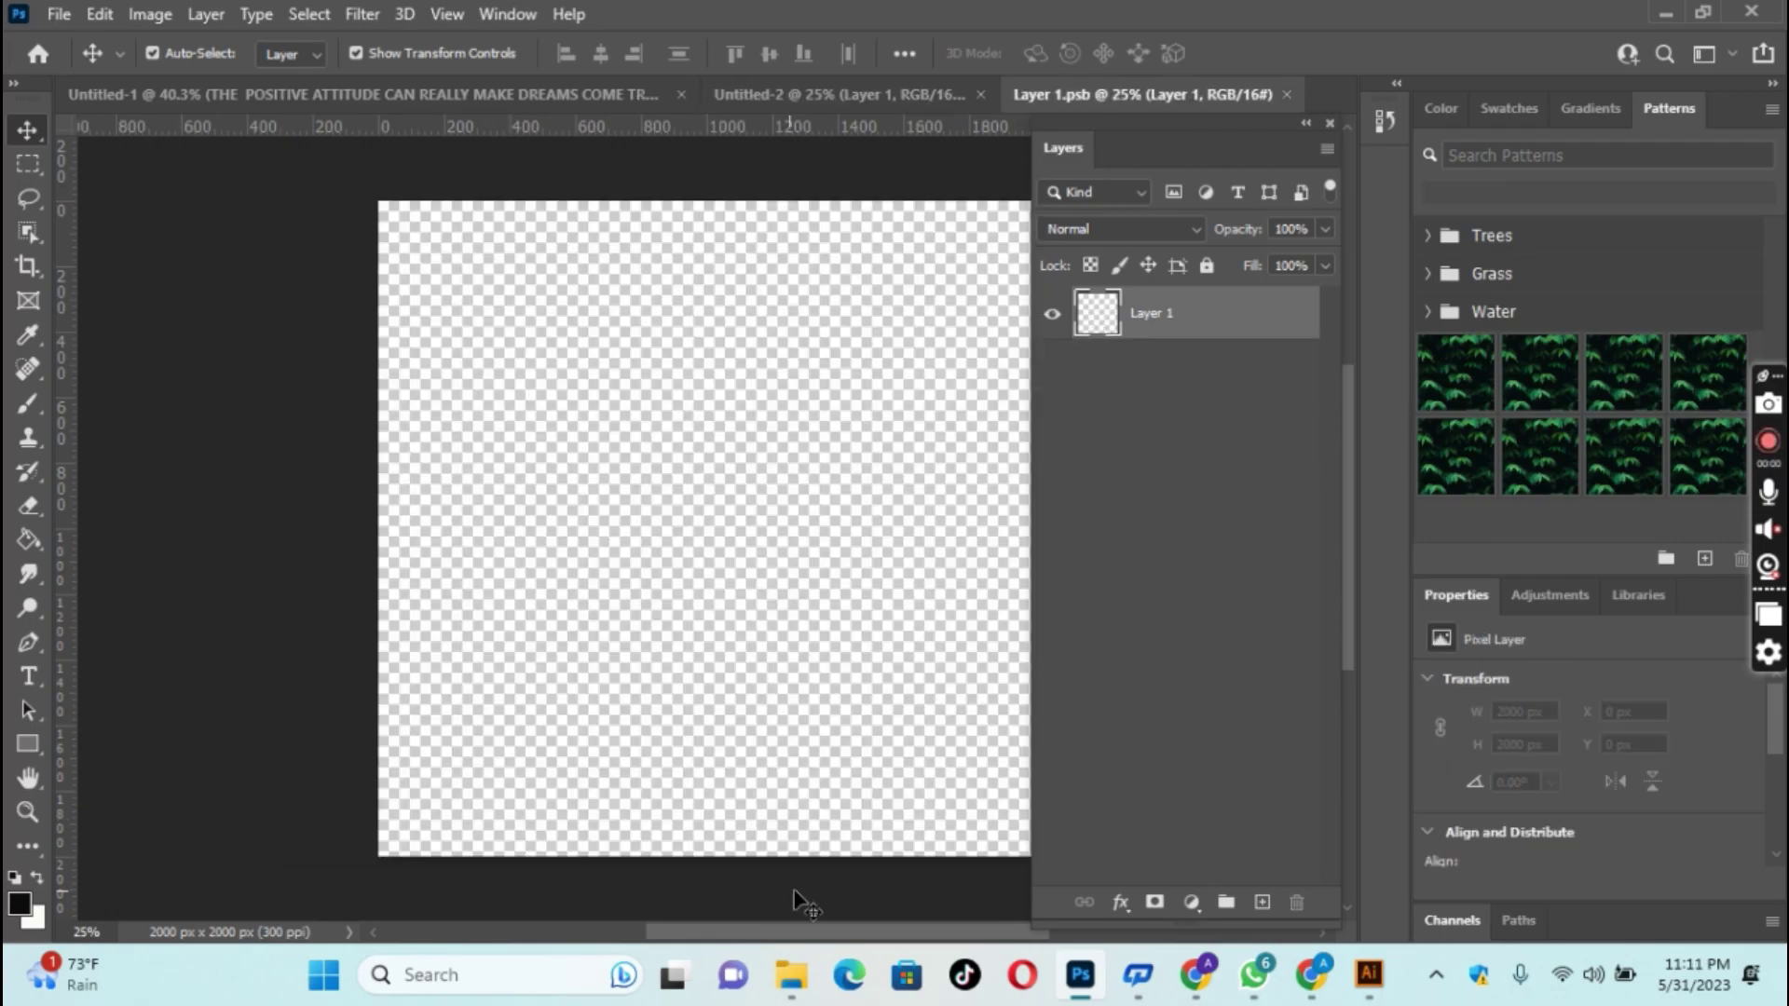
drag(809, 932, 837, 939)
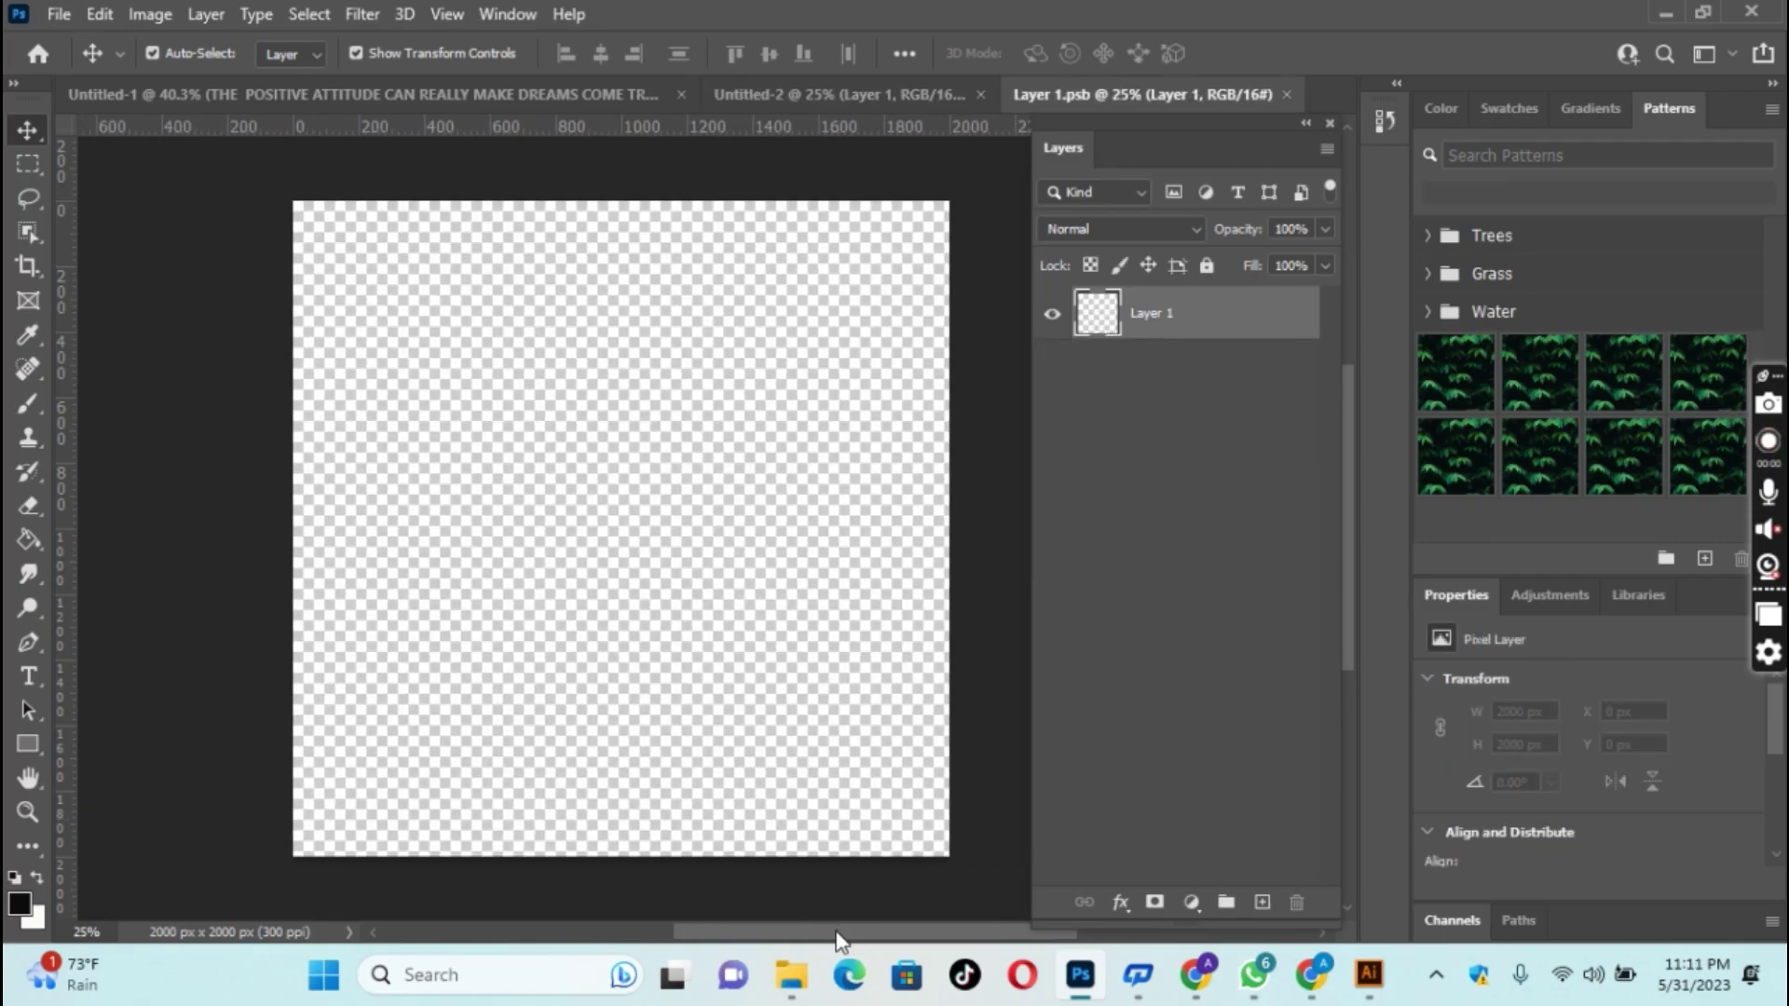
click(59, 14)
click(109, 584)
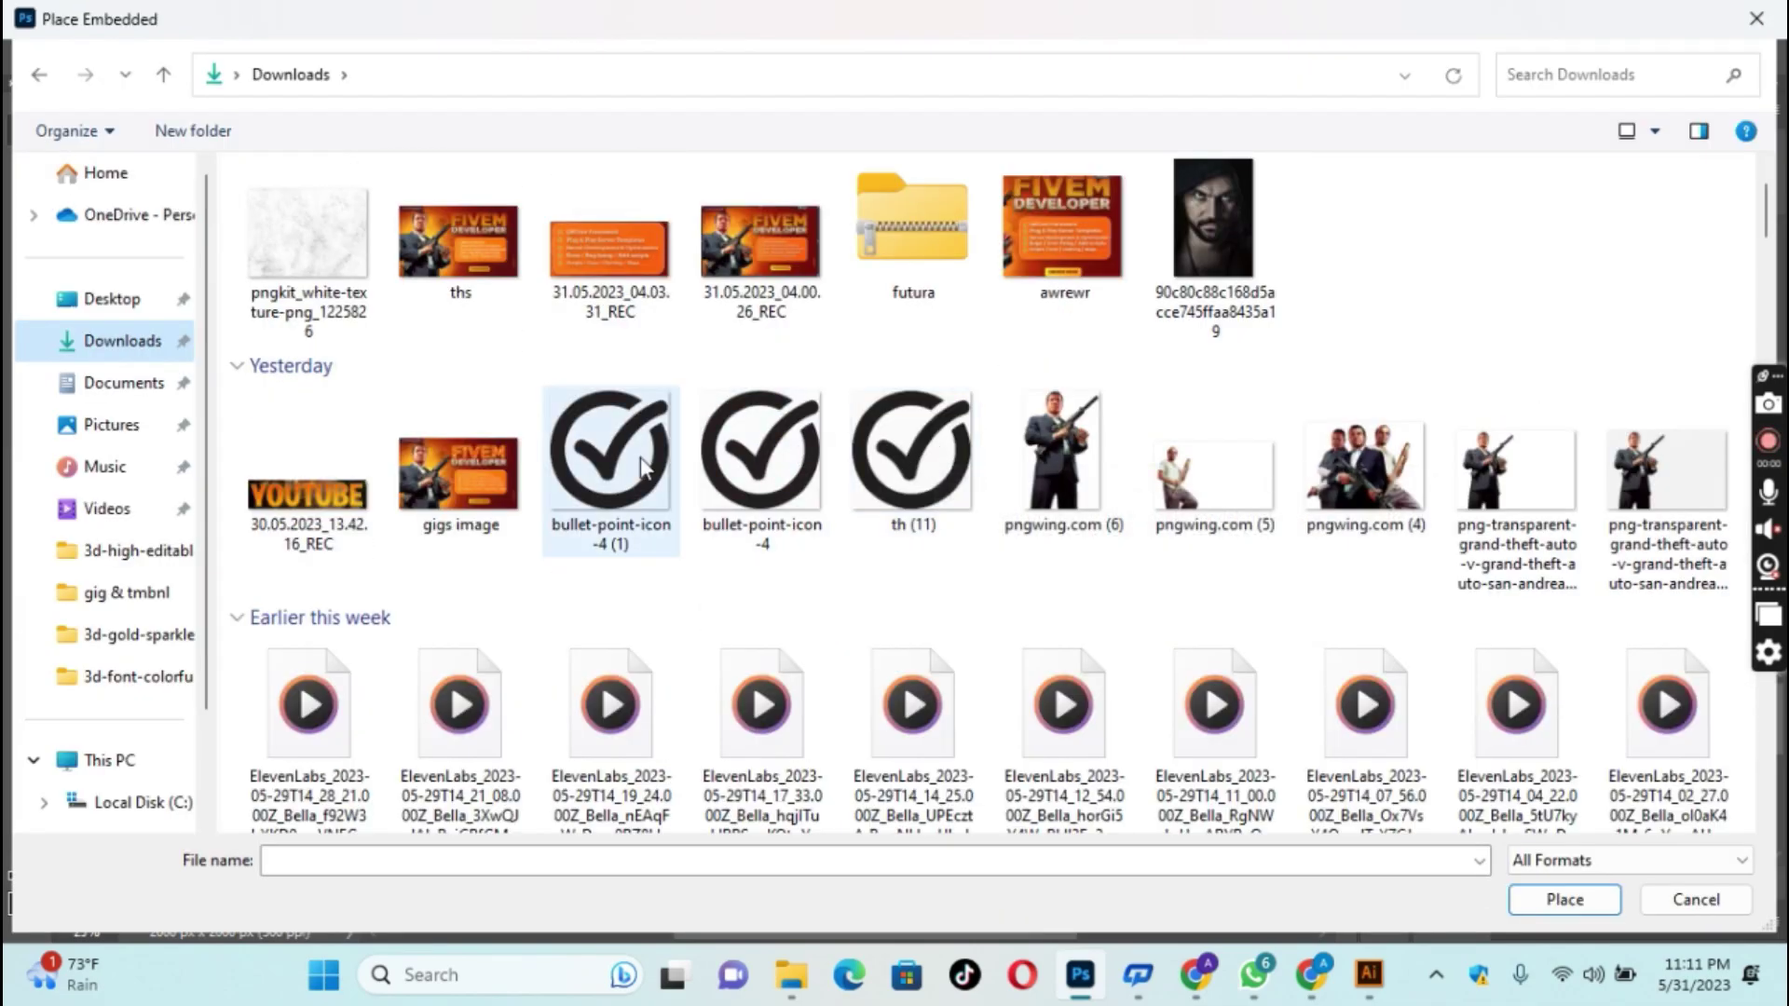
click(611, 457)
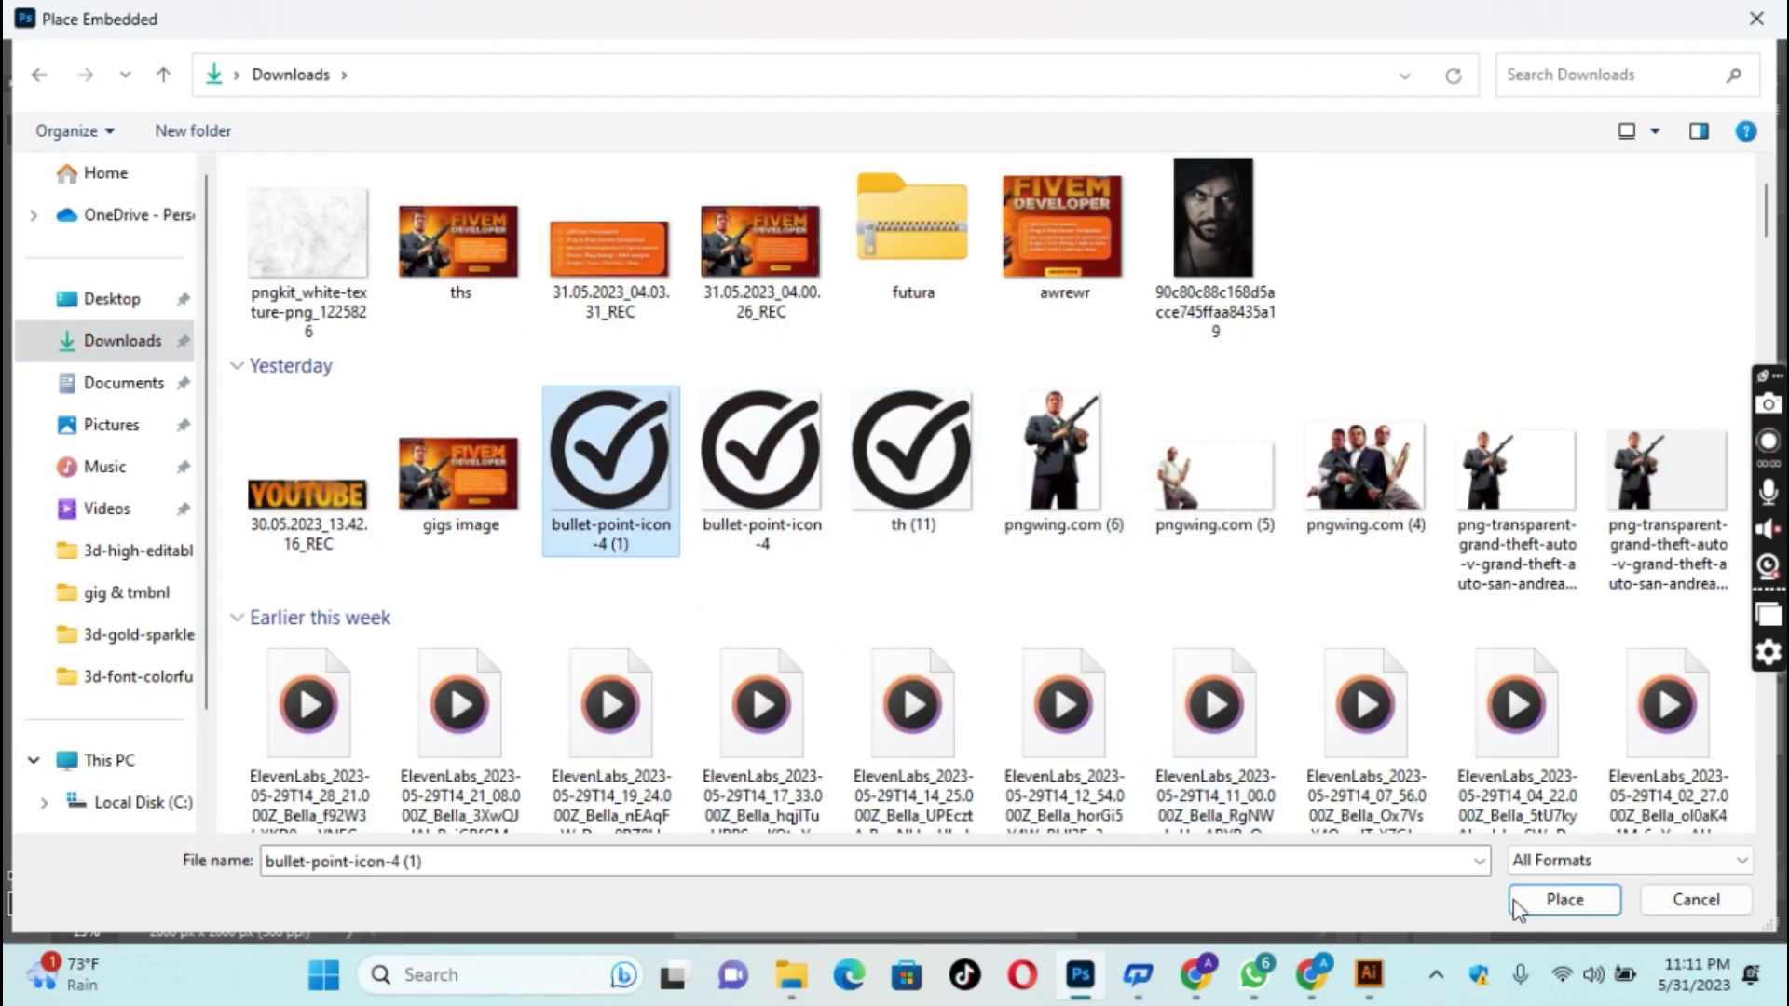
click(1547, 900)
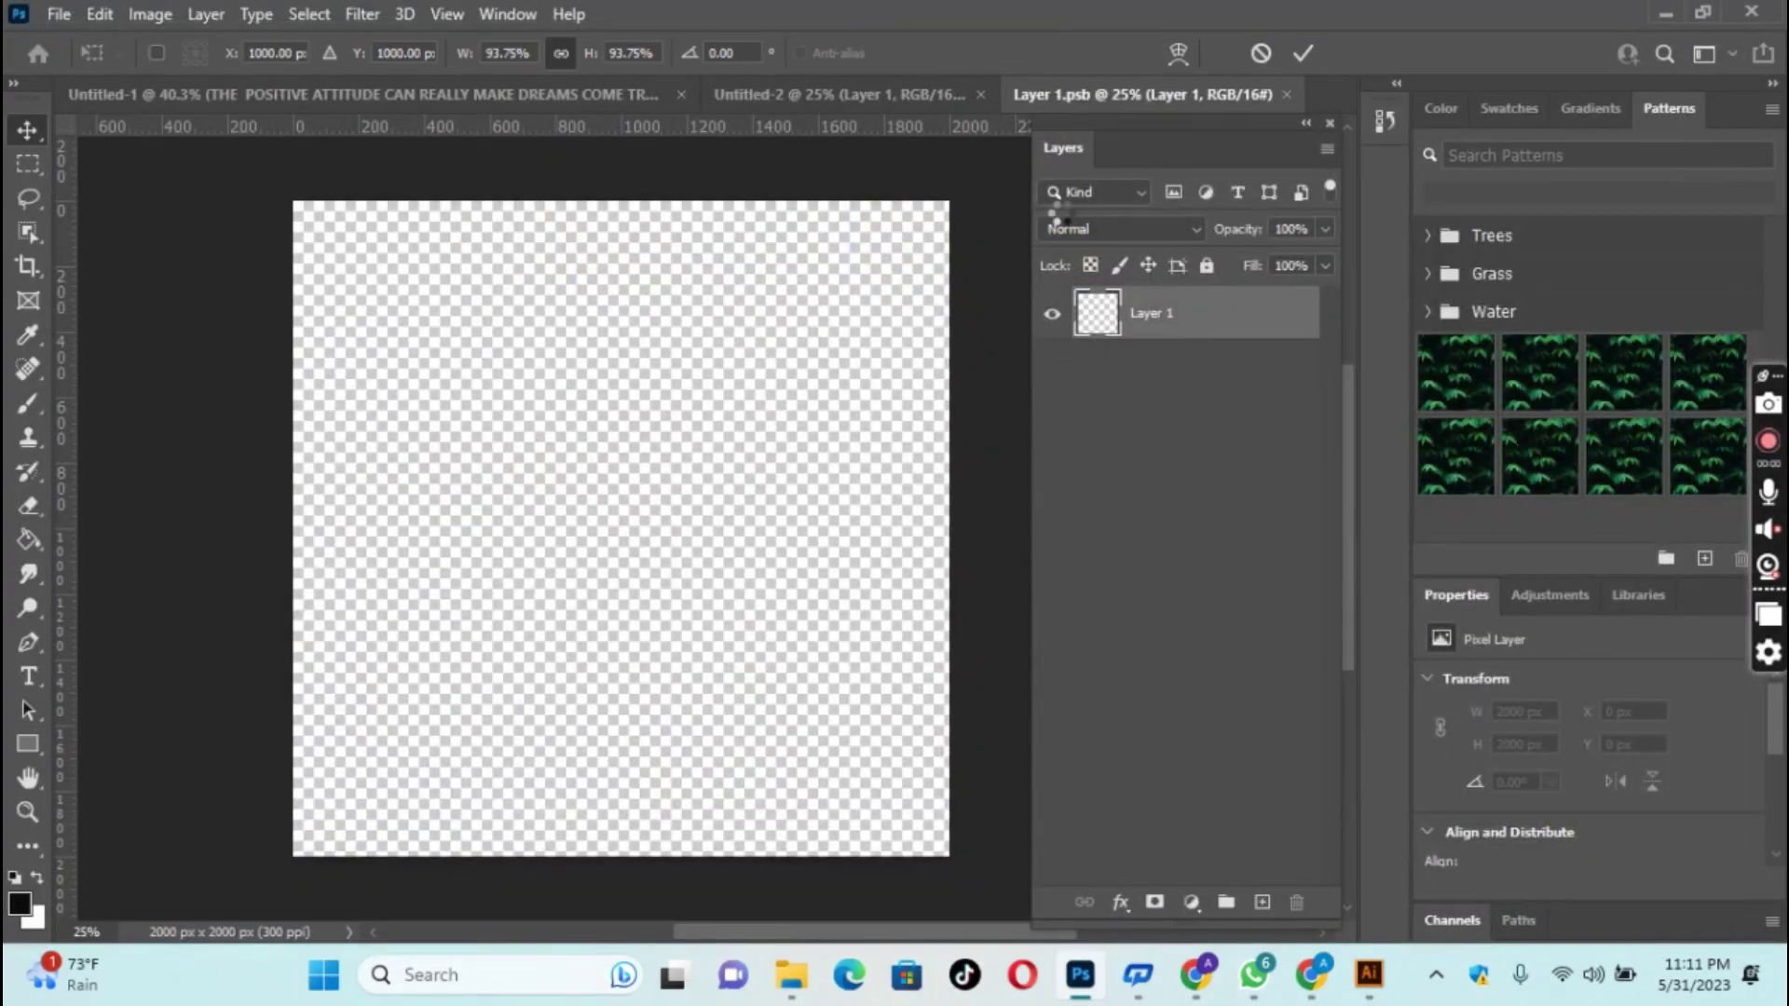
- Scale the checkmark to about 73% and centre it on the canvas
drag(948, 204, 881, 247)
drag(722, 410, 751, 421)
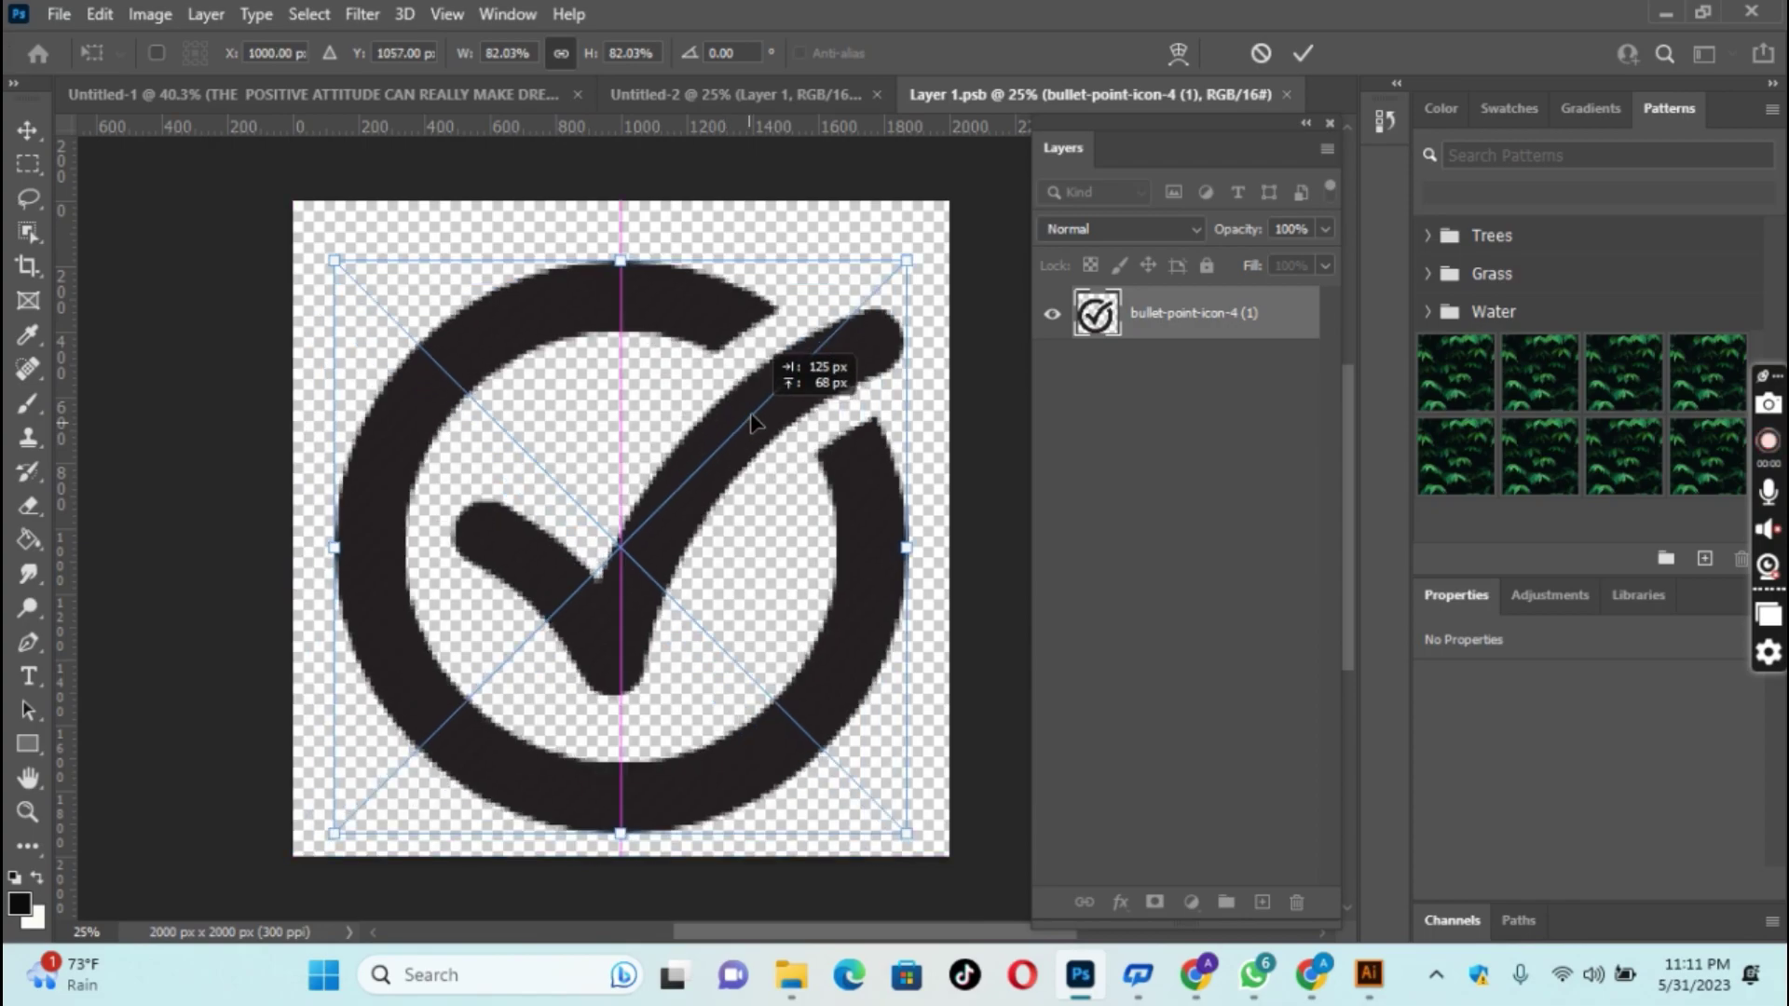
drag(906, 262, 841, 320)
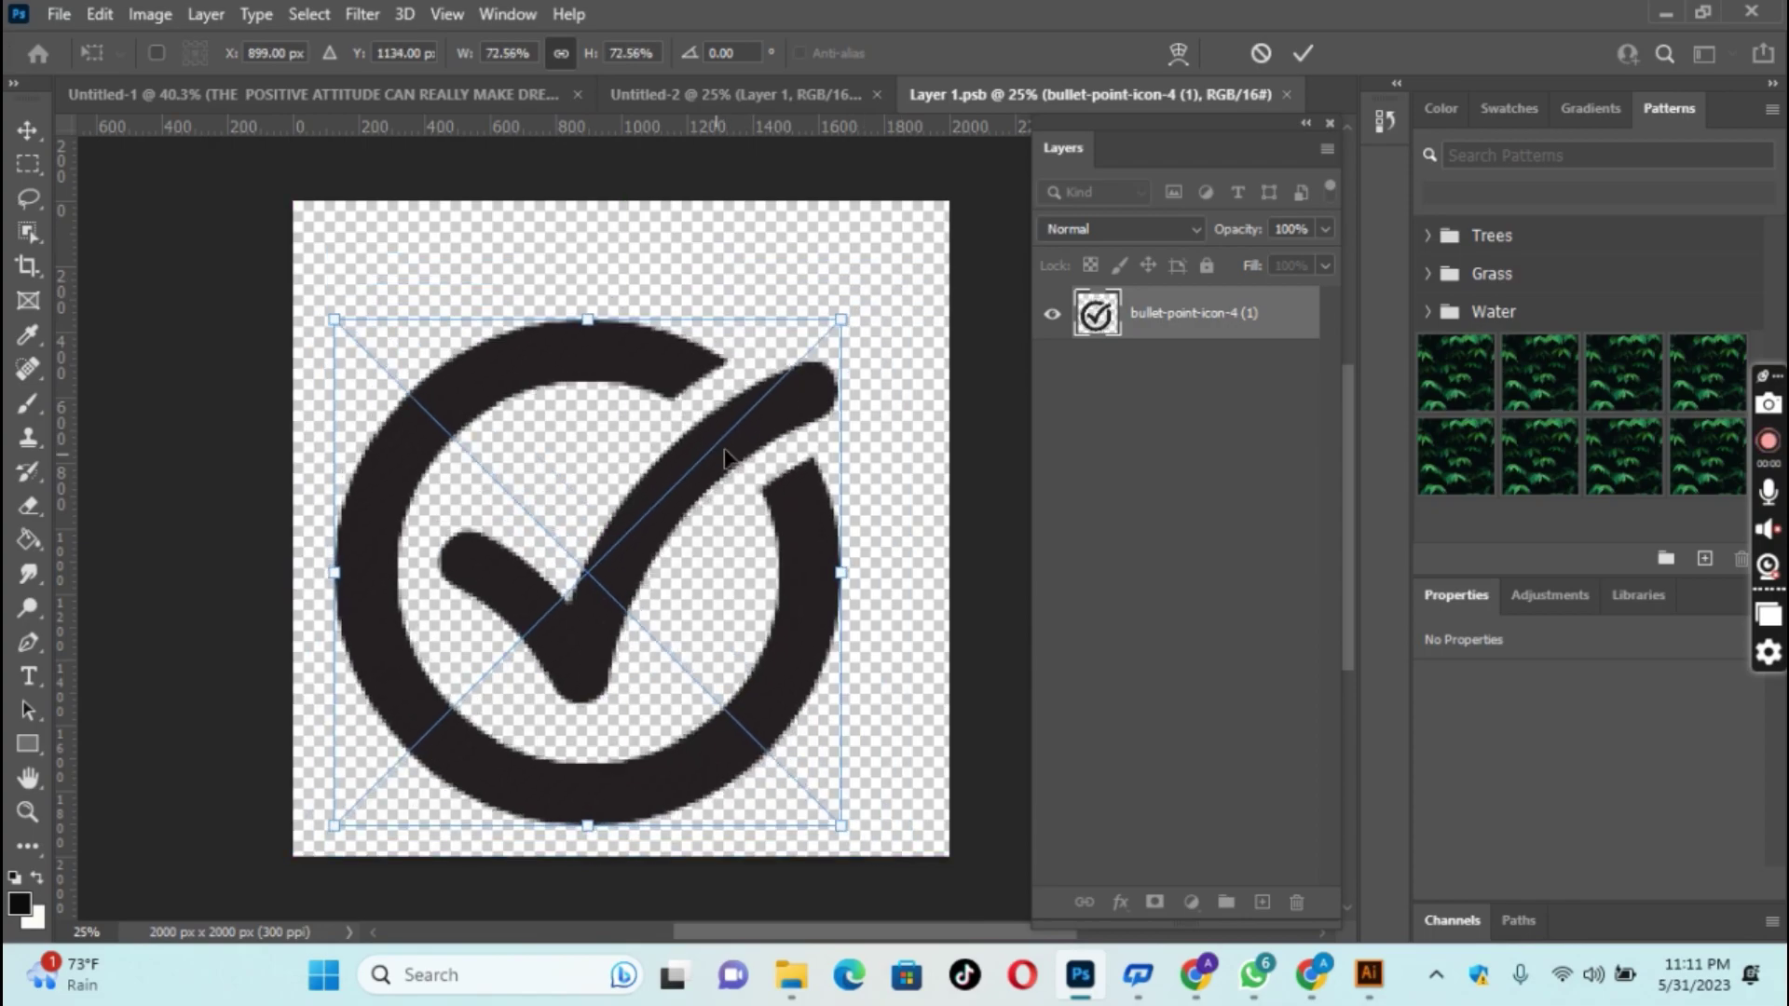
drag(724, 456, 755, 415)
click(1302, 53)
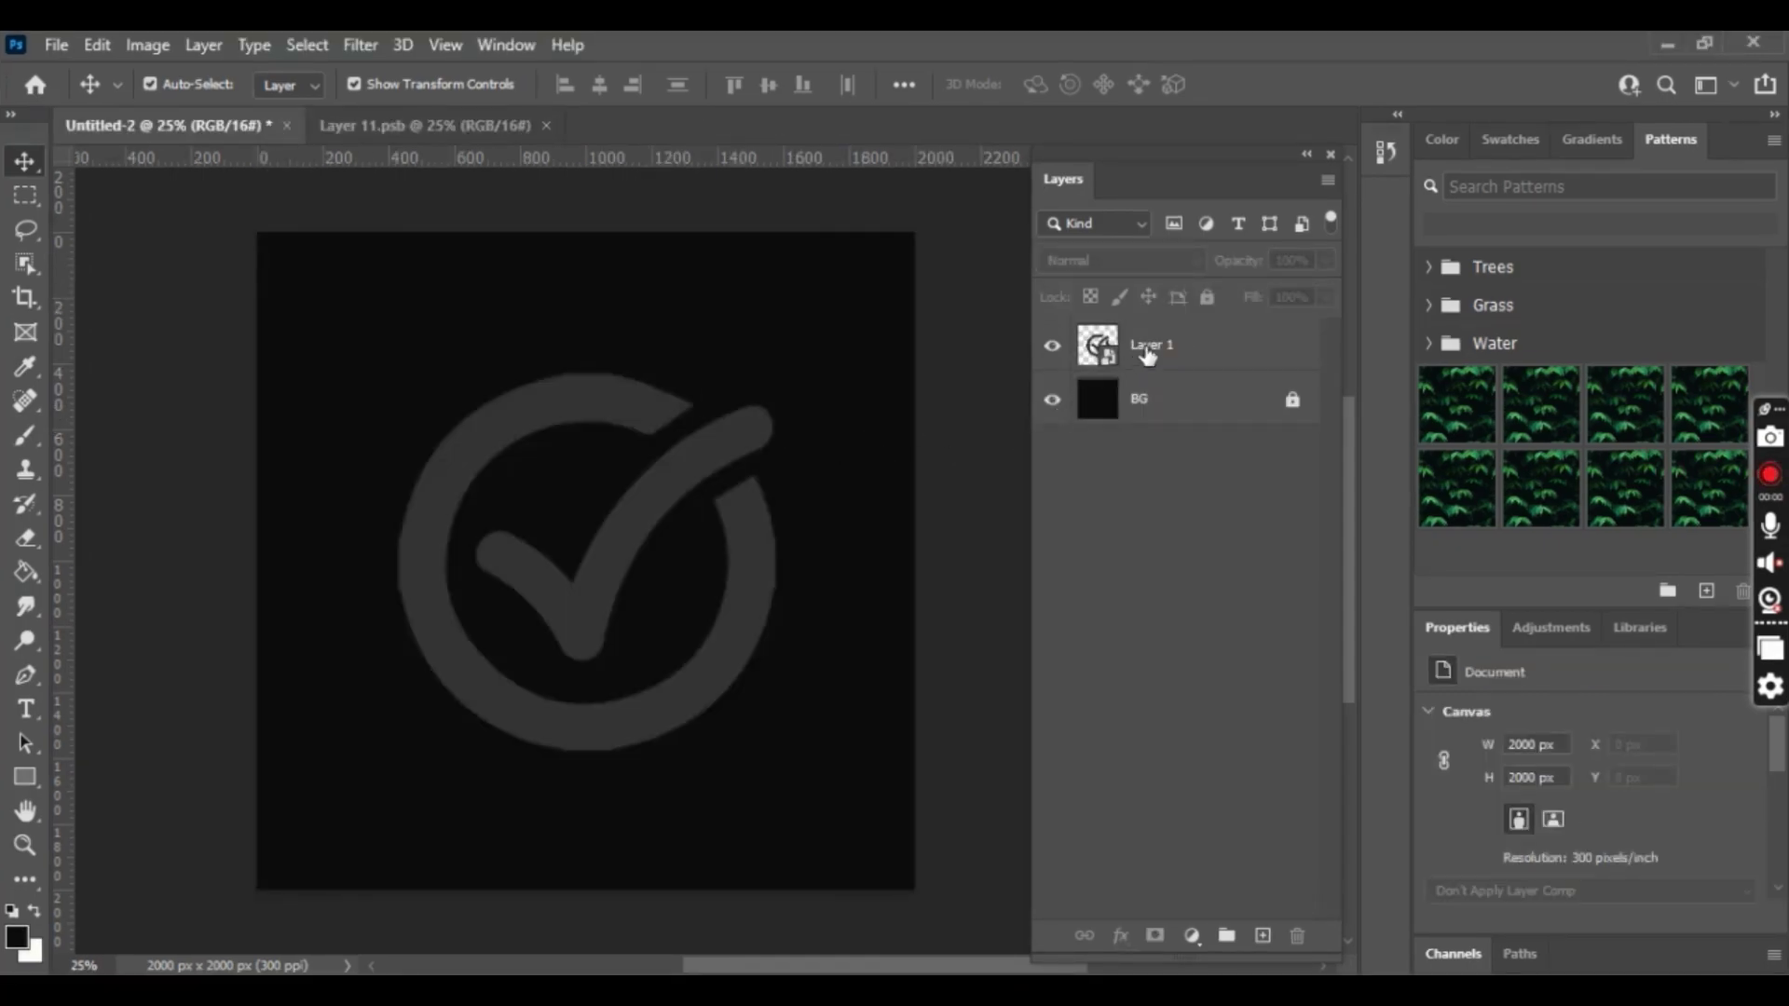
- Add Bevel & Emboss to Layer 1 with Emboss style and 1000% depth
click(1147, 354)
click(1121, 936)
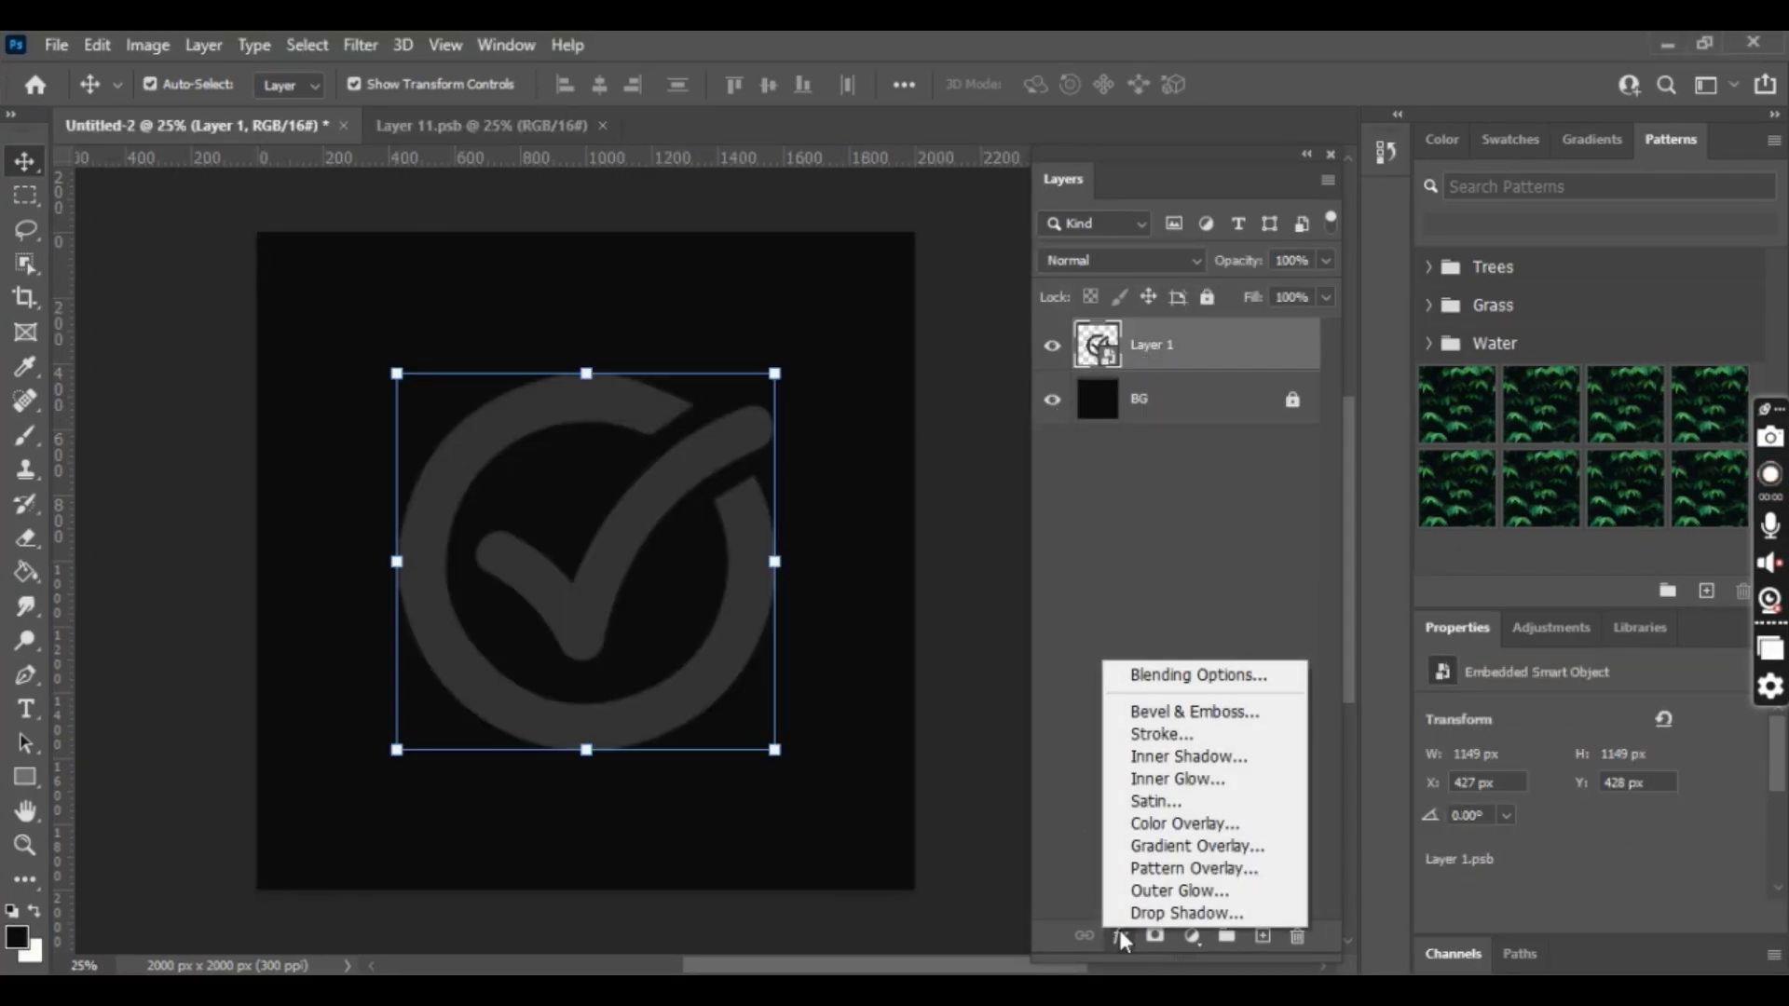
click(1148, 714)
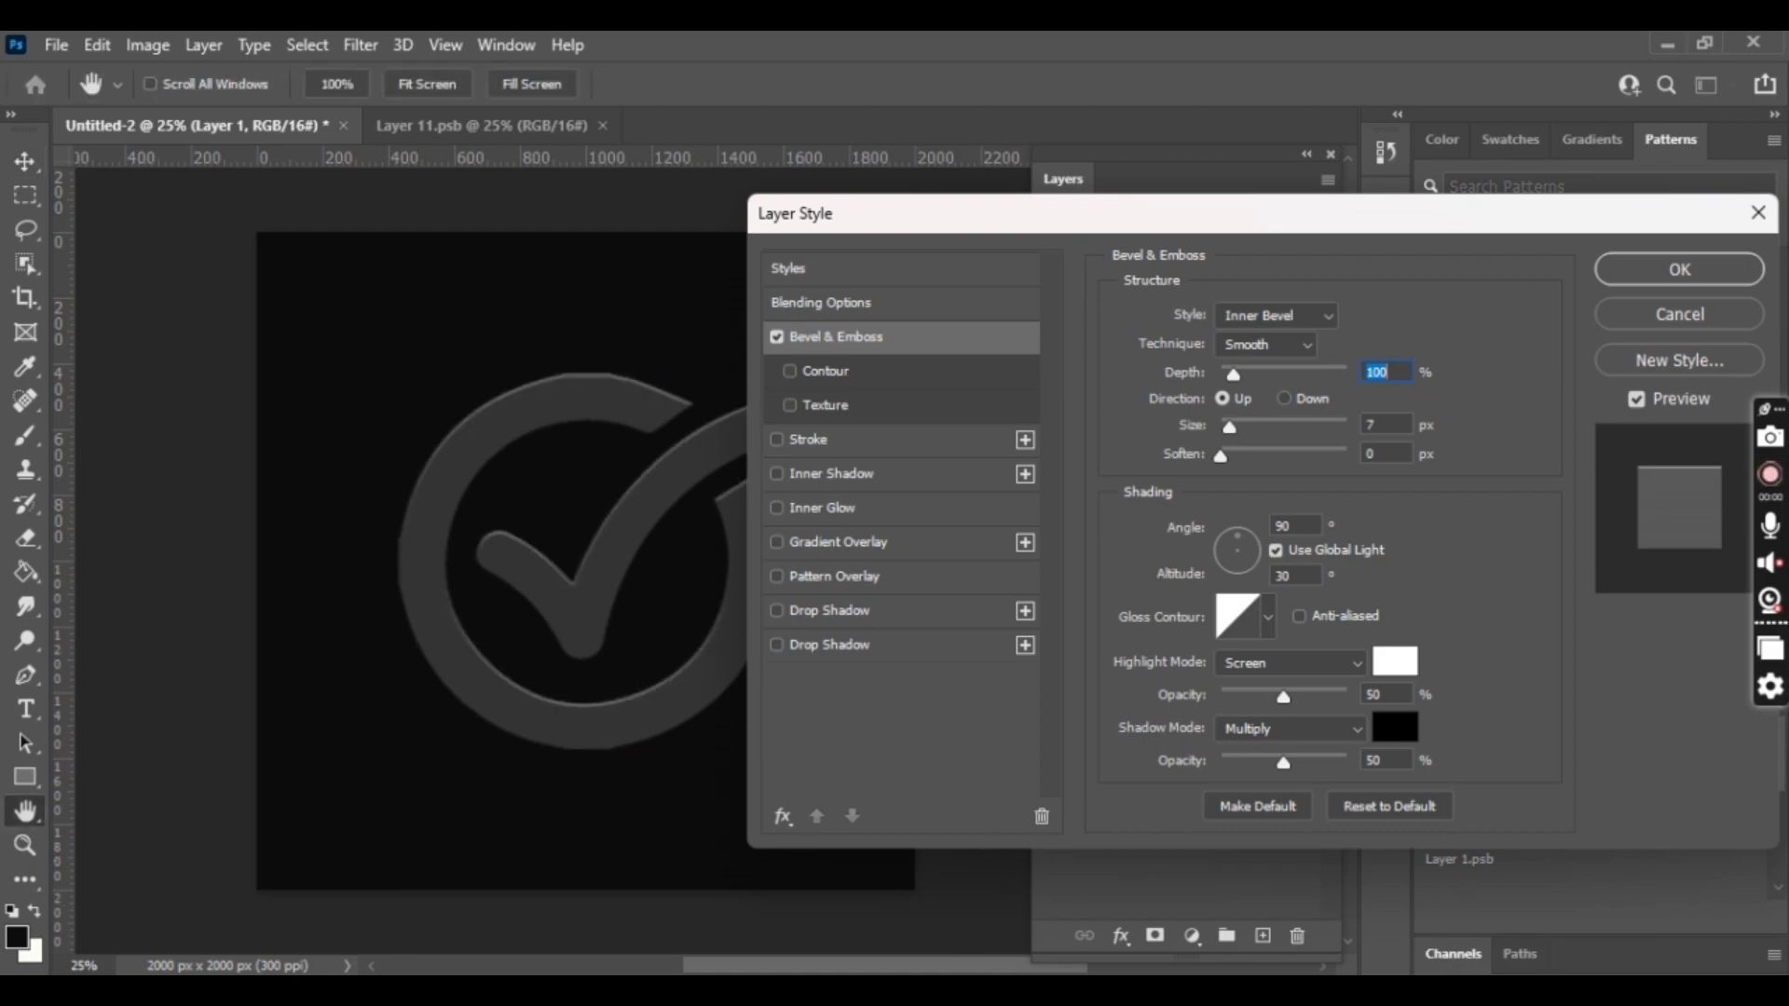
drag(904, 967, 969, 967)
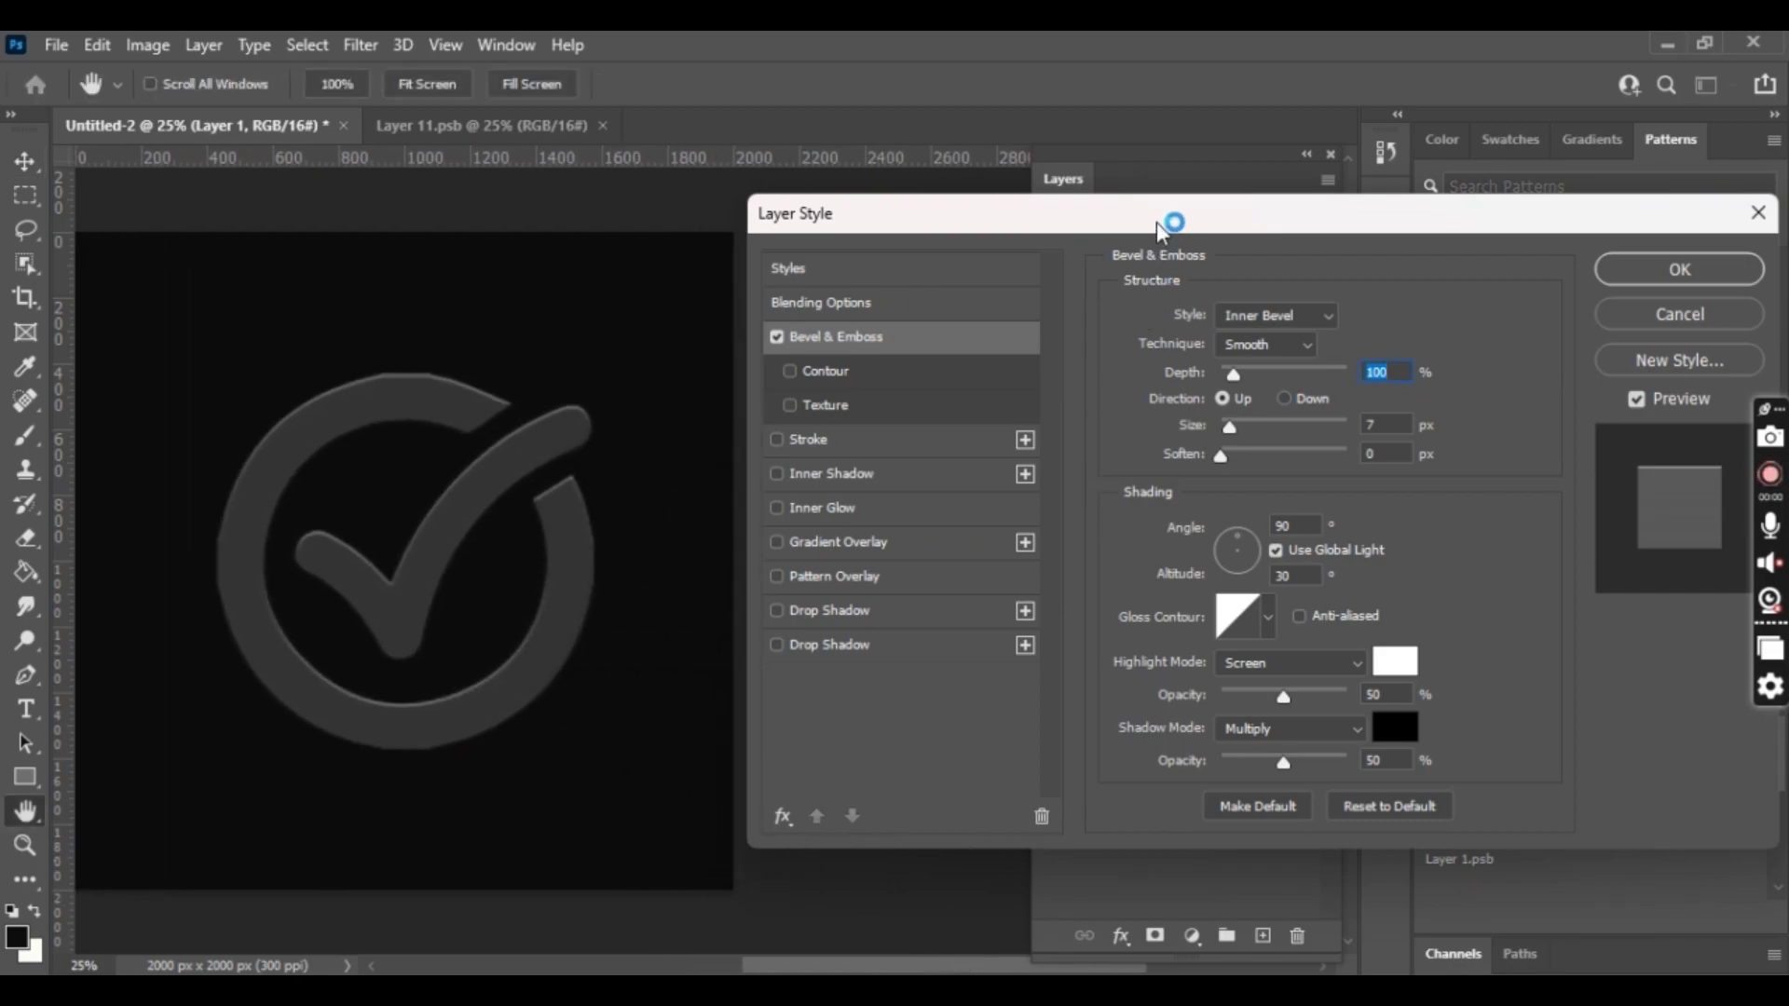
drag(1159, 228, 1202, 228)
click(1318, 314)
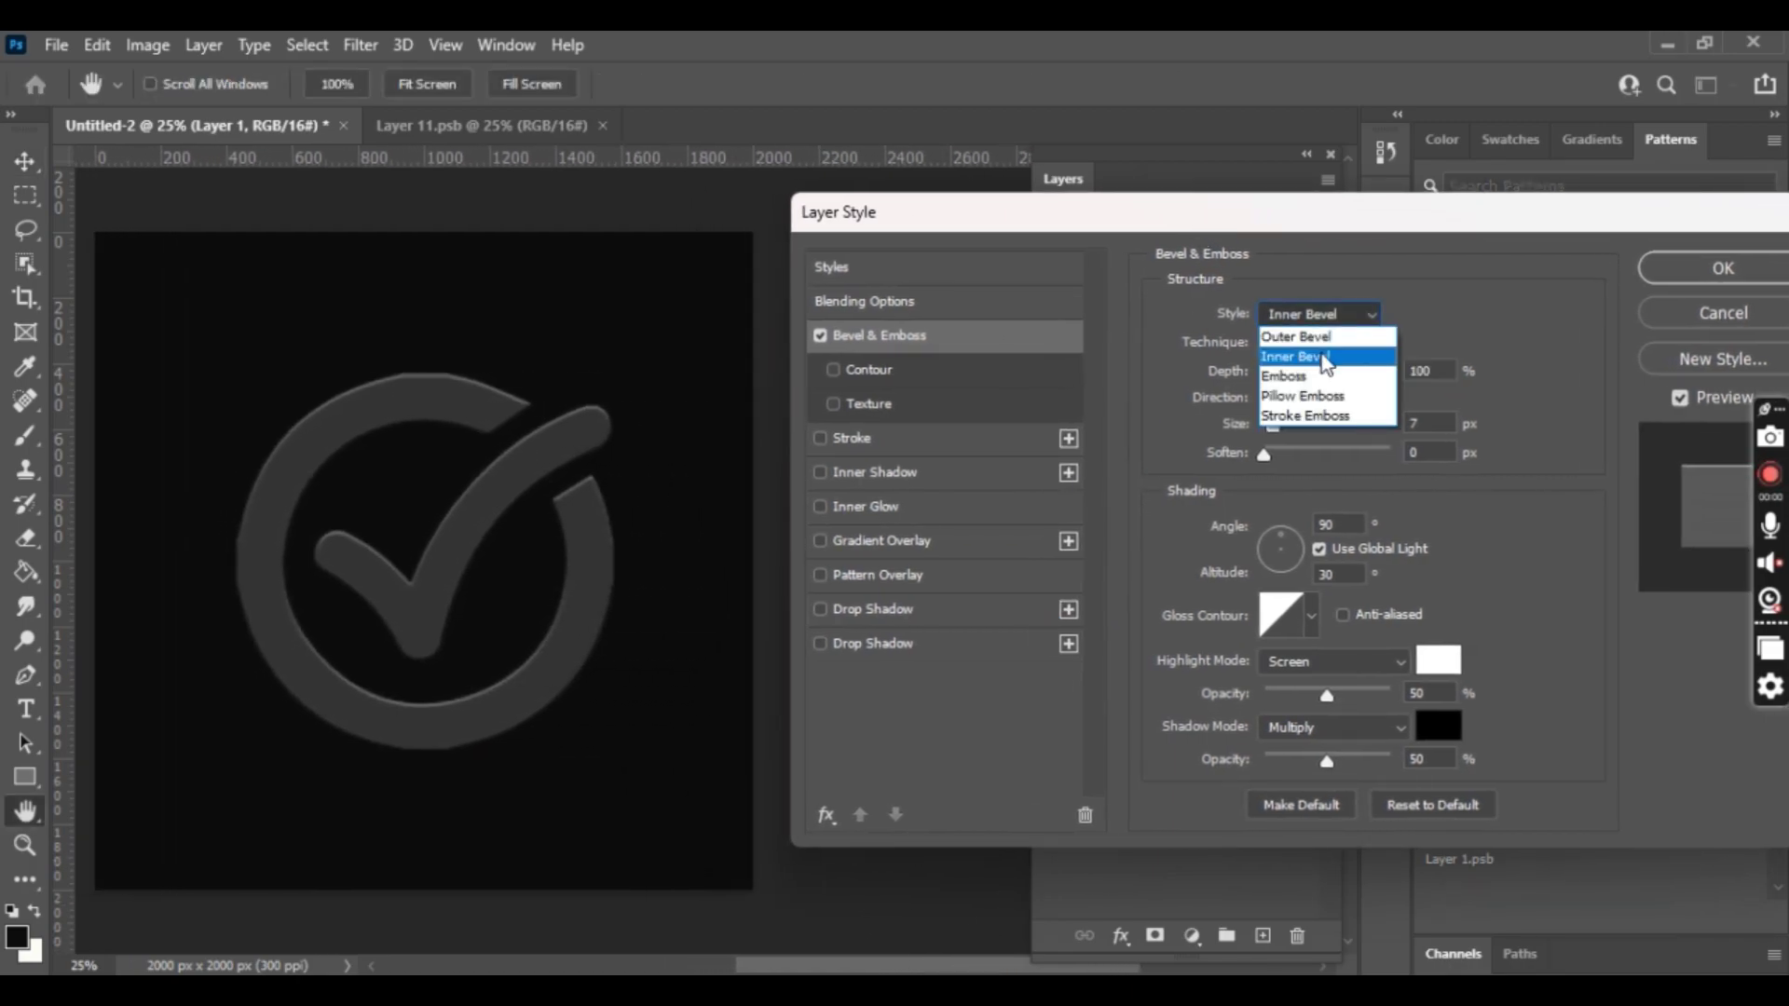
click(1317, 377)
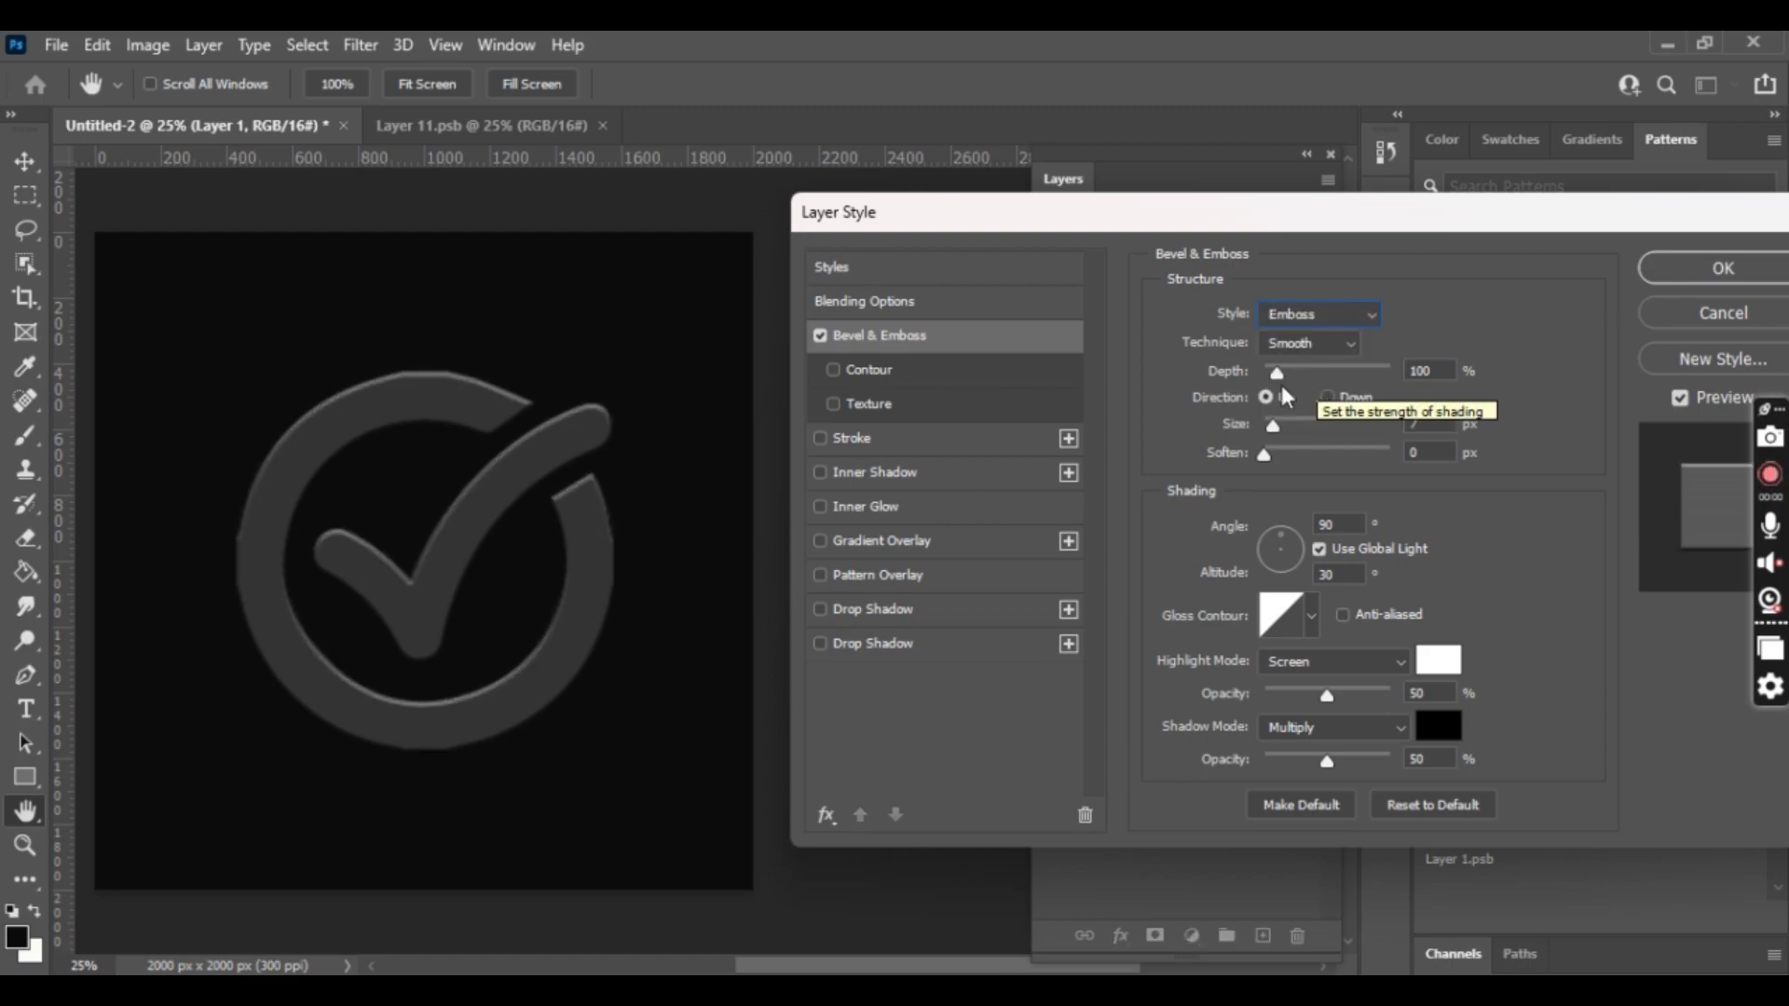
drag(1279, 375, 1425, 375)
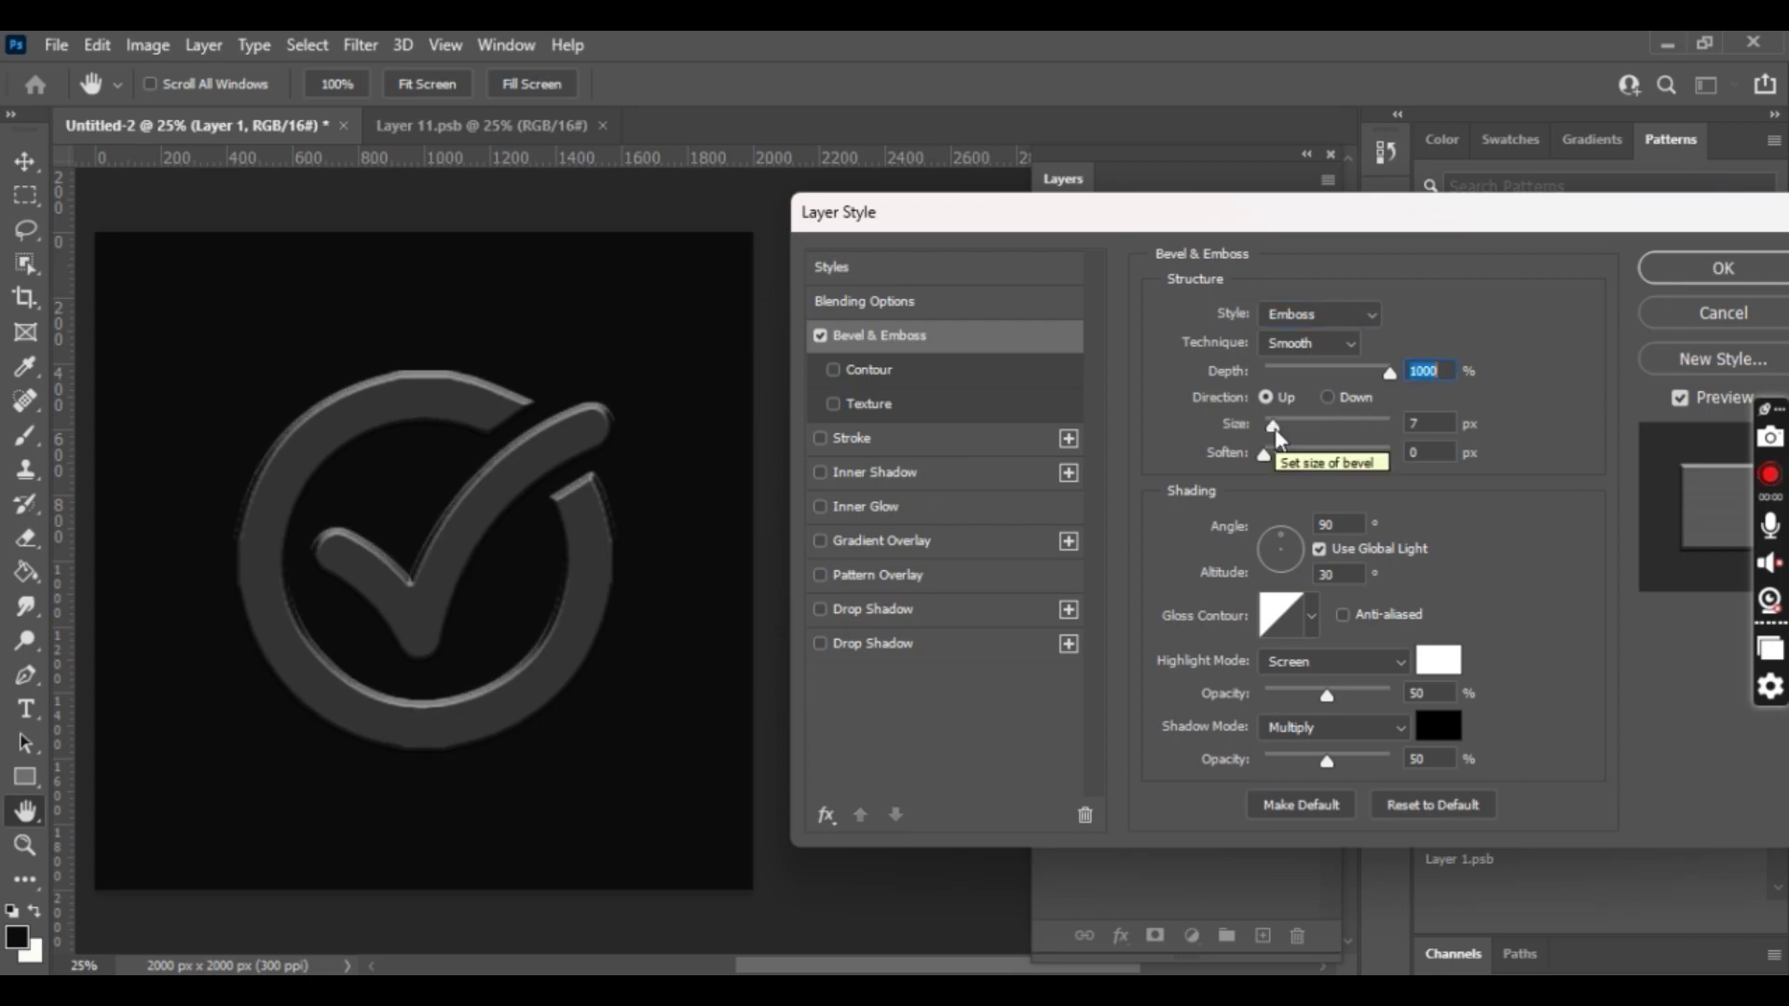
click(1697, 270)
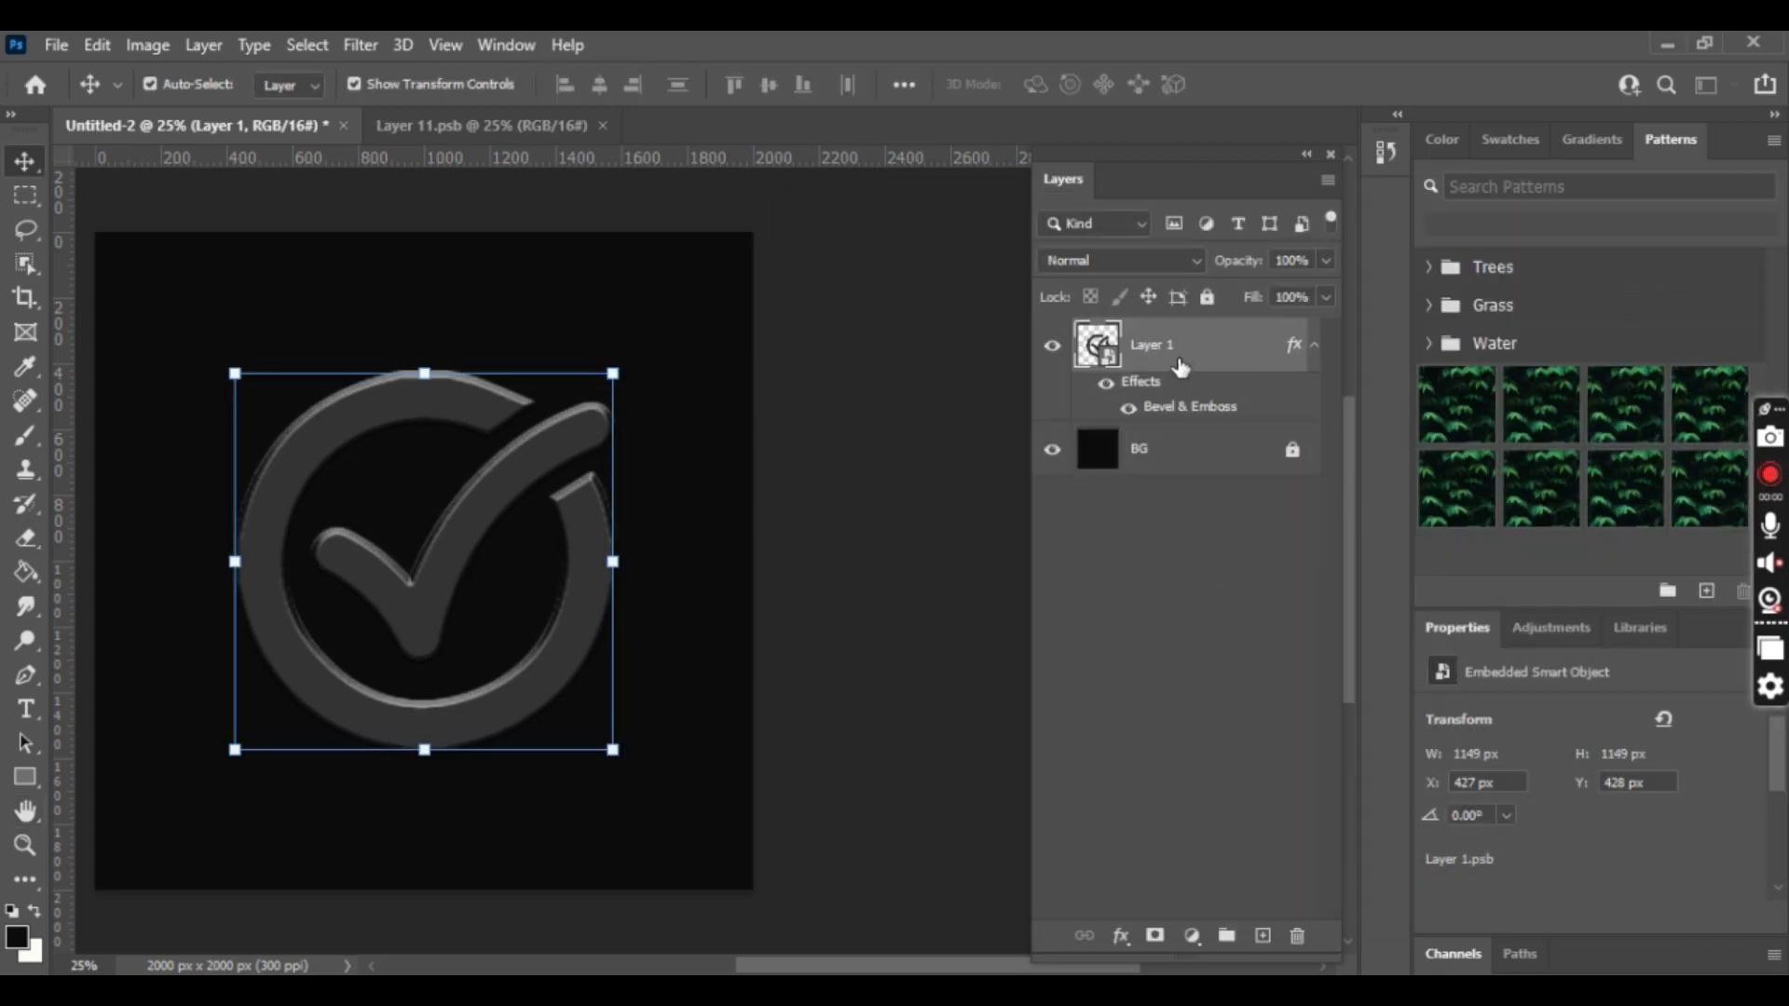
- Reduce the logo layer's fill to 0% and reopen its Bevel & Emboss settings
click(1325, 297)
drag(1327, 328, 1198, 340)
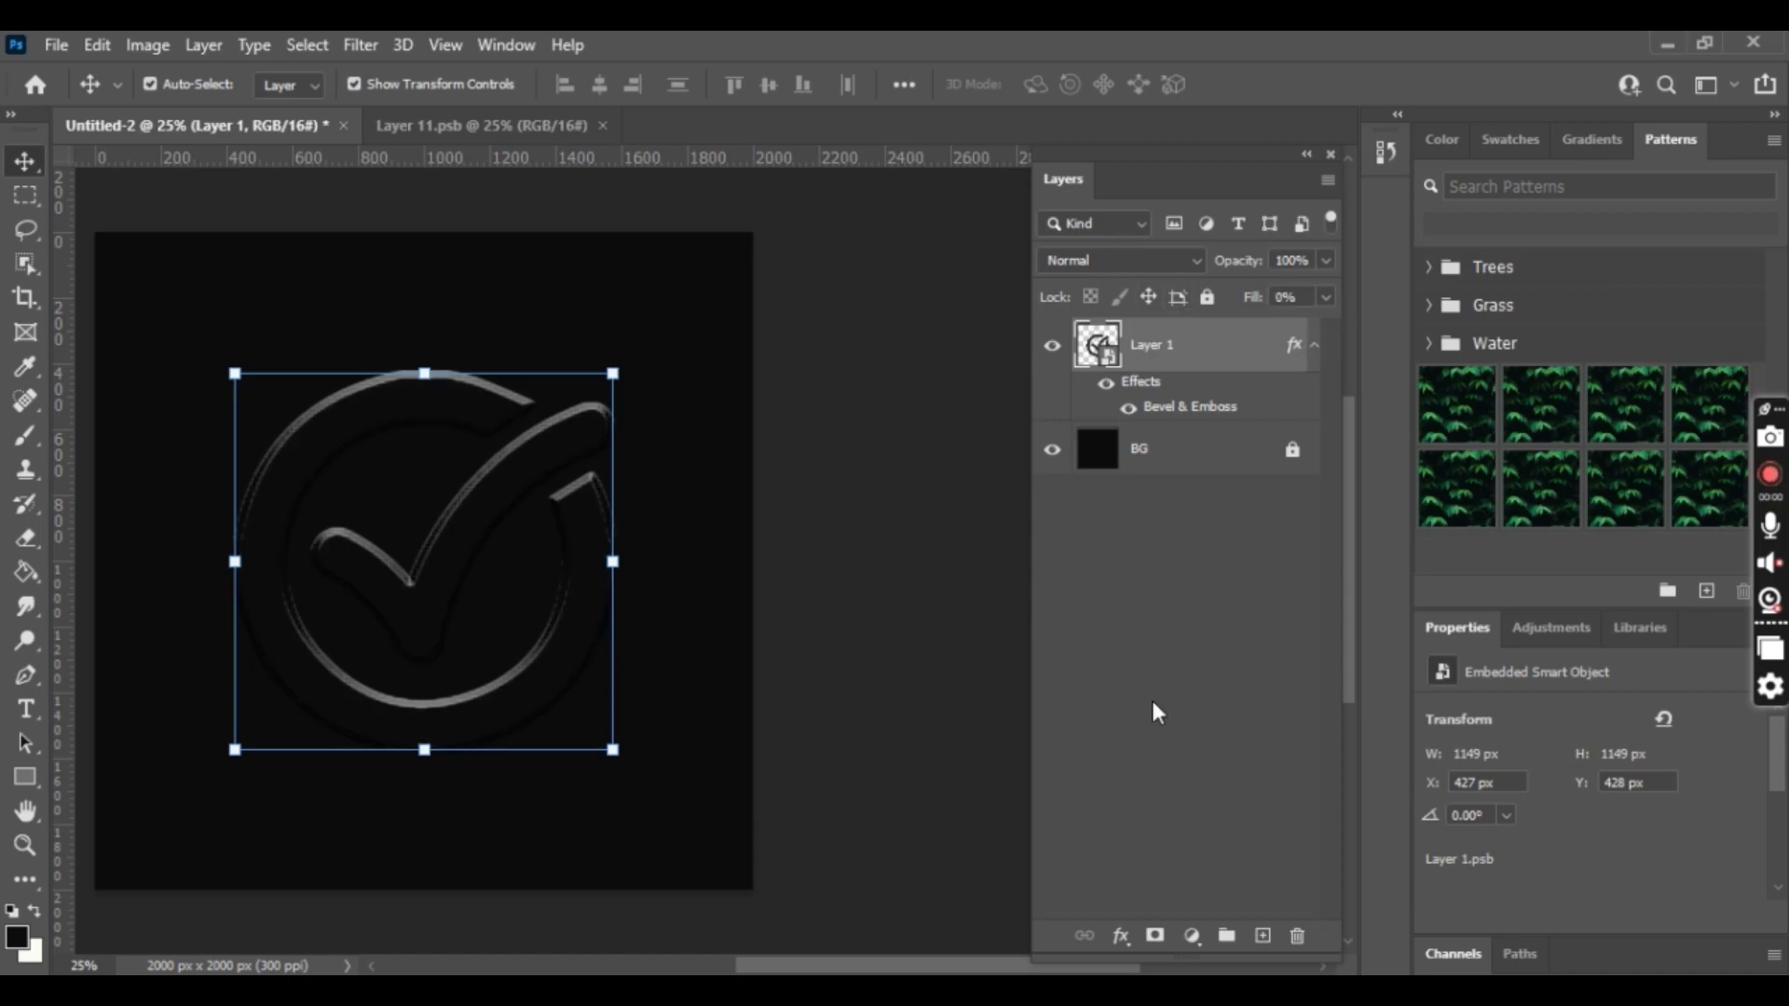
click(1121, 936)
click(1172, 713)
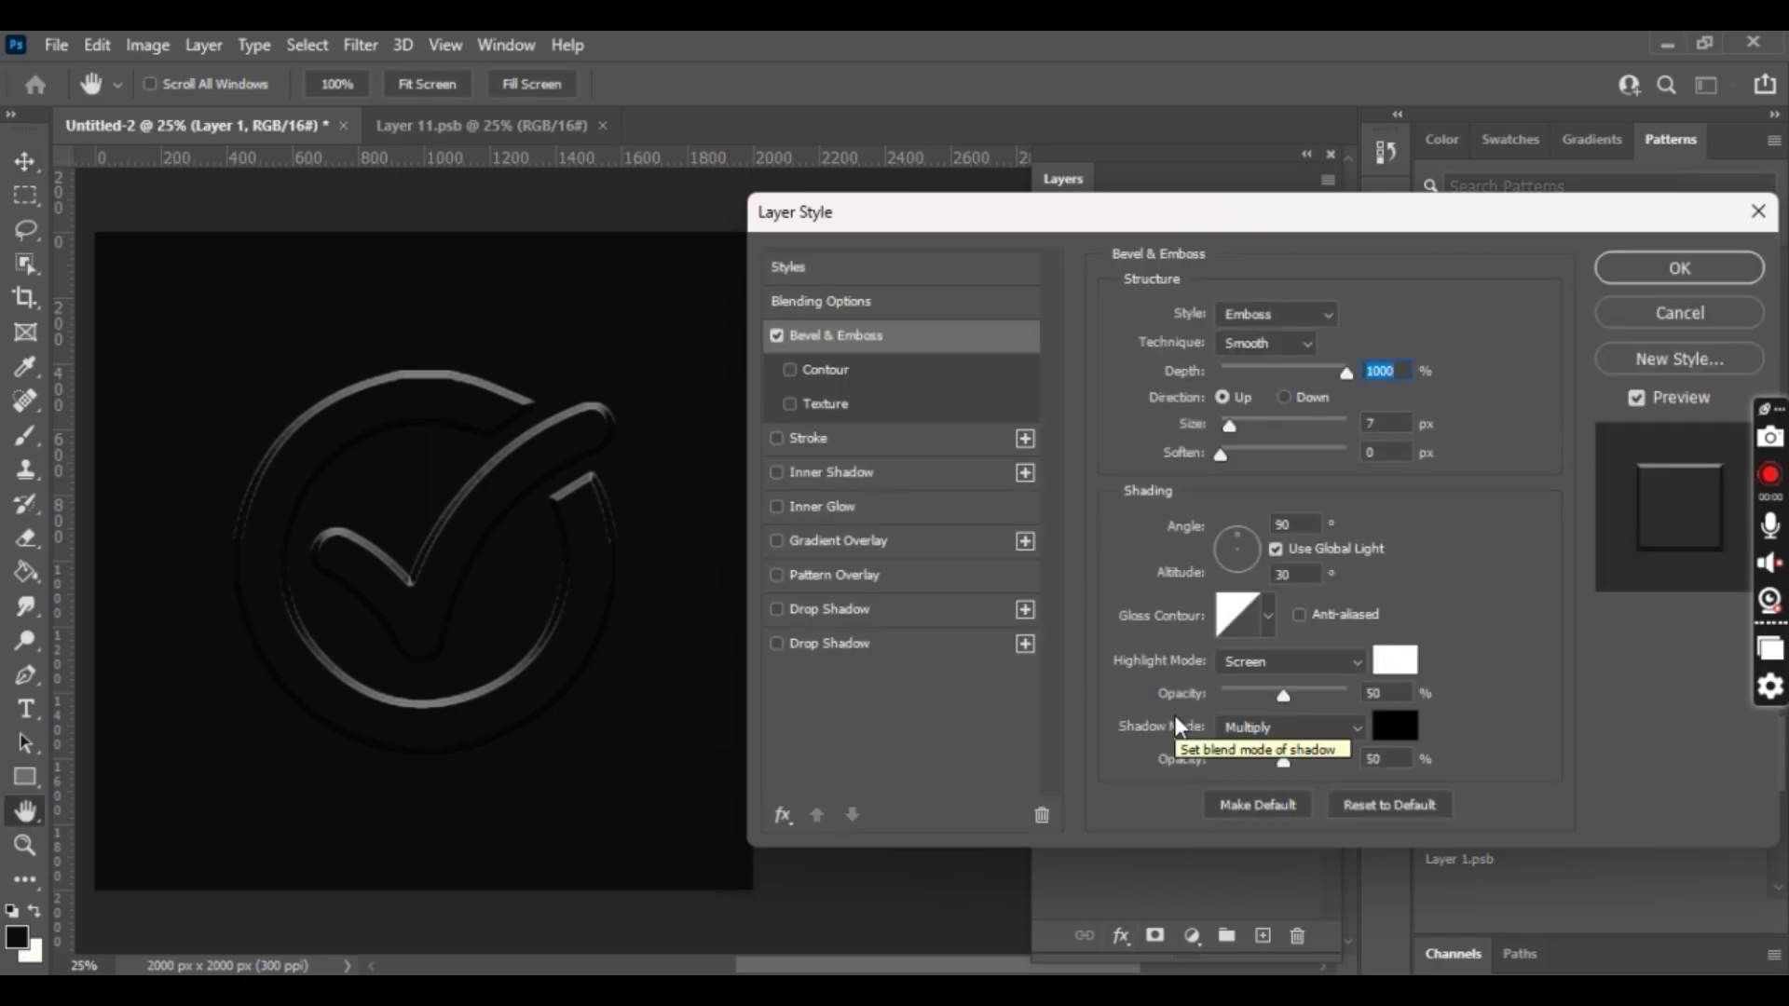
- Set the emboss size to 32 px and soften to 2 px
click(1379, 425)
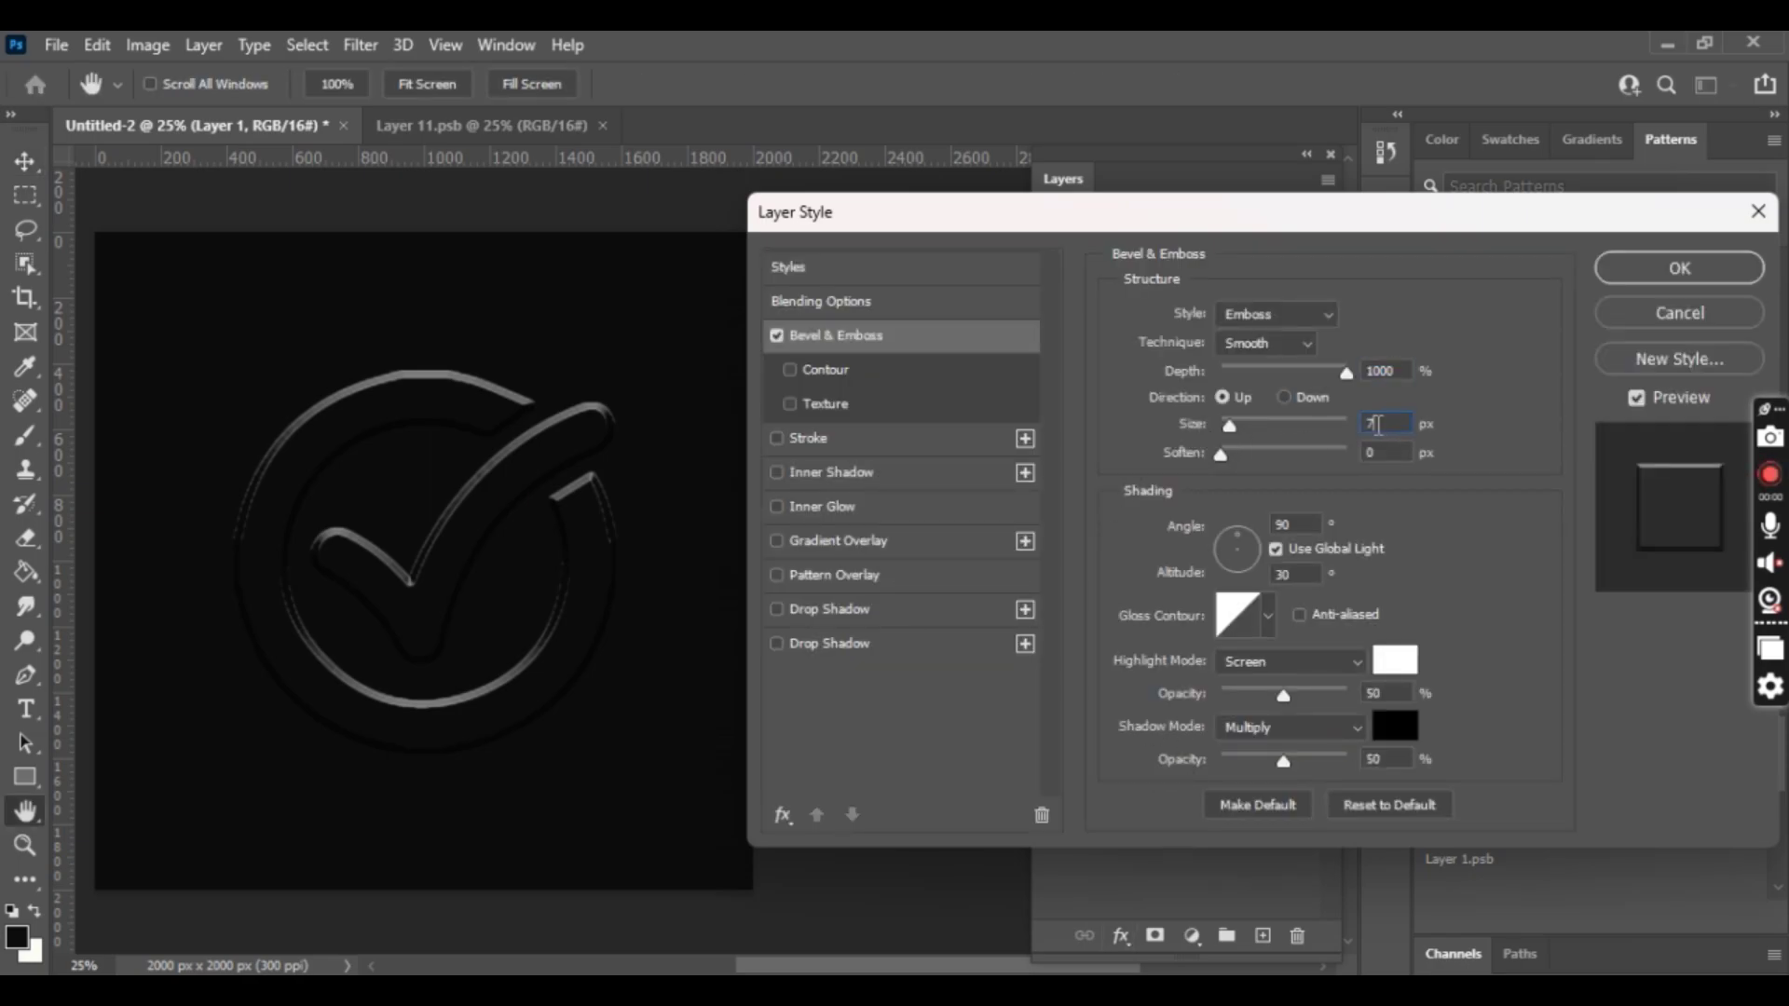
double_click(1378, 425)
text(10)
key(Up)
key(Up)
key(Up)
key(Up)
key(Up)
key(Up)
key(Up)
key(Up)
key(Up)
key(Up)
key(Up)
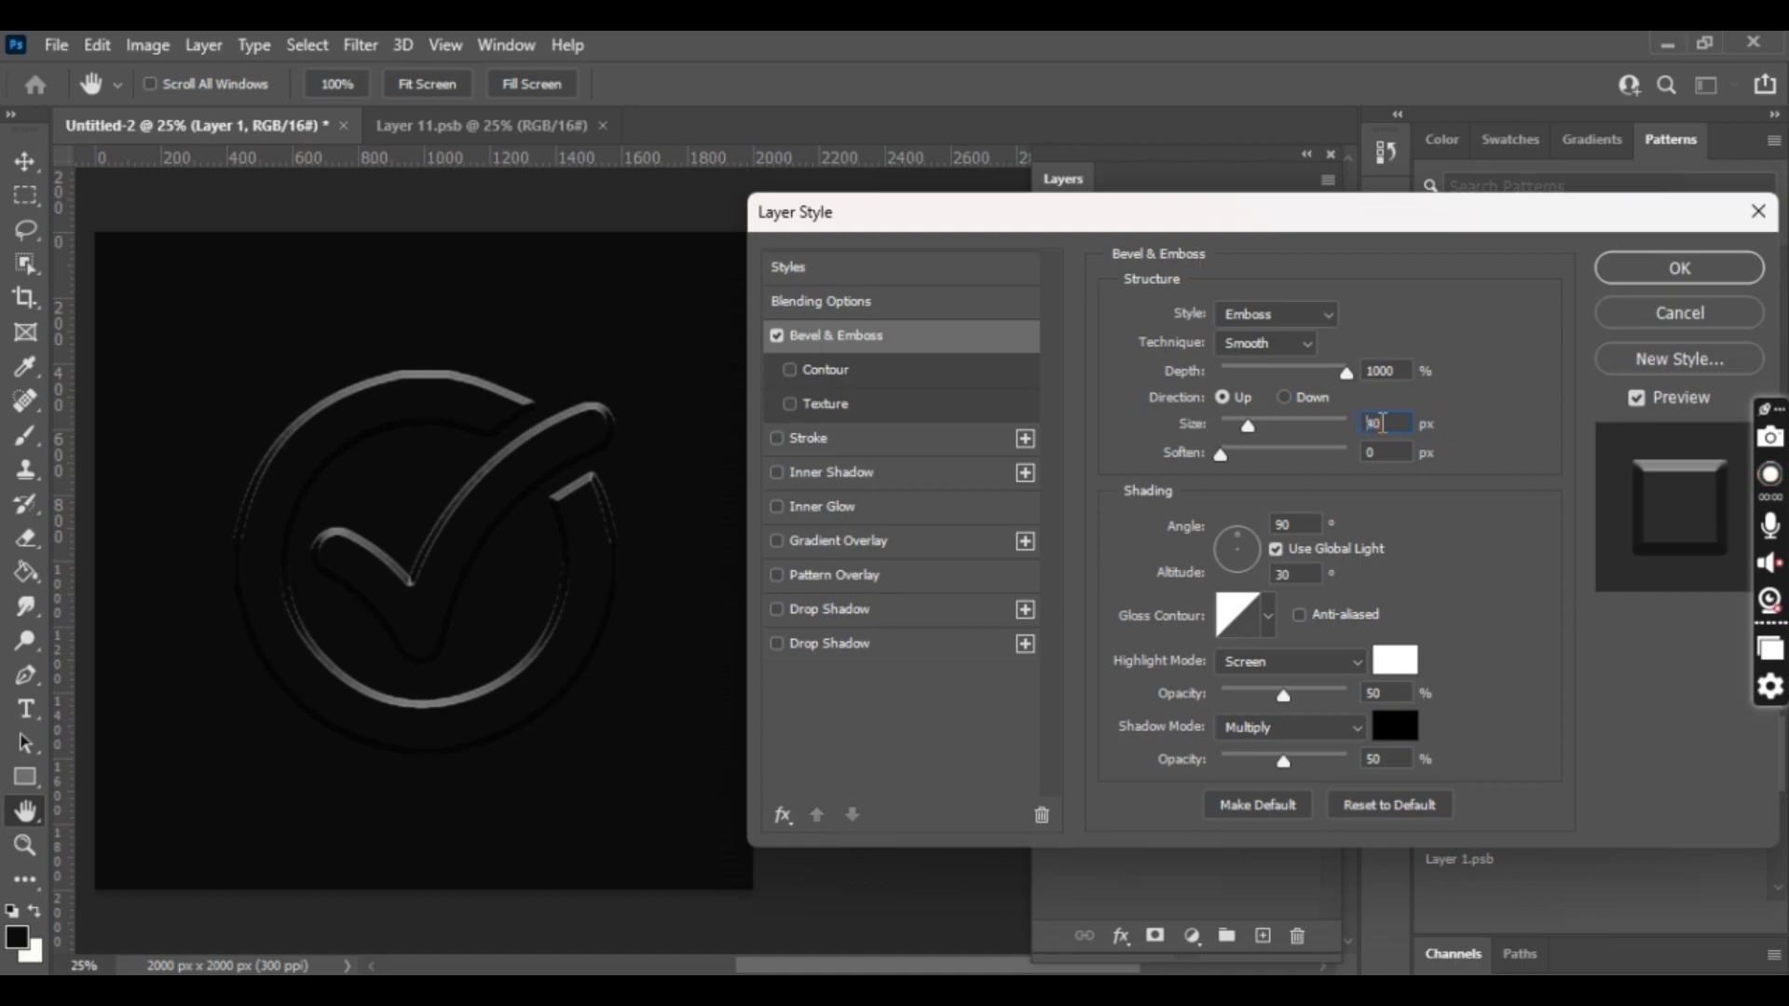
key(Up)
key(Up)
key(Up)
key(Up)
key(Up)
key(Up)
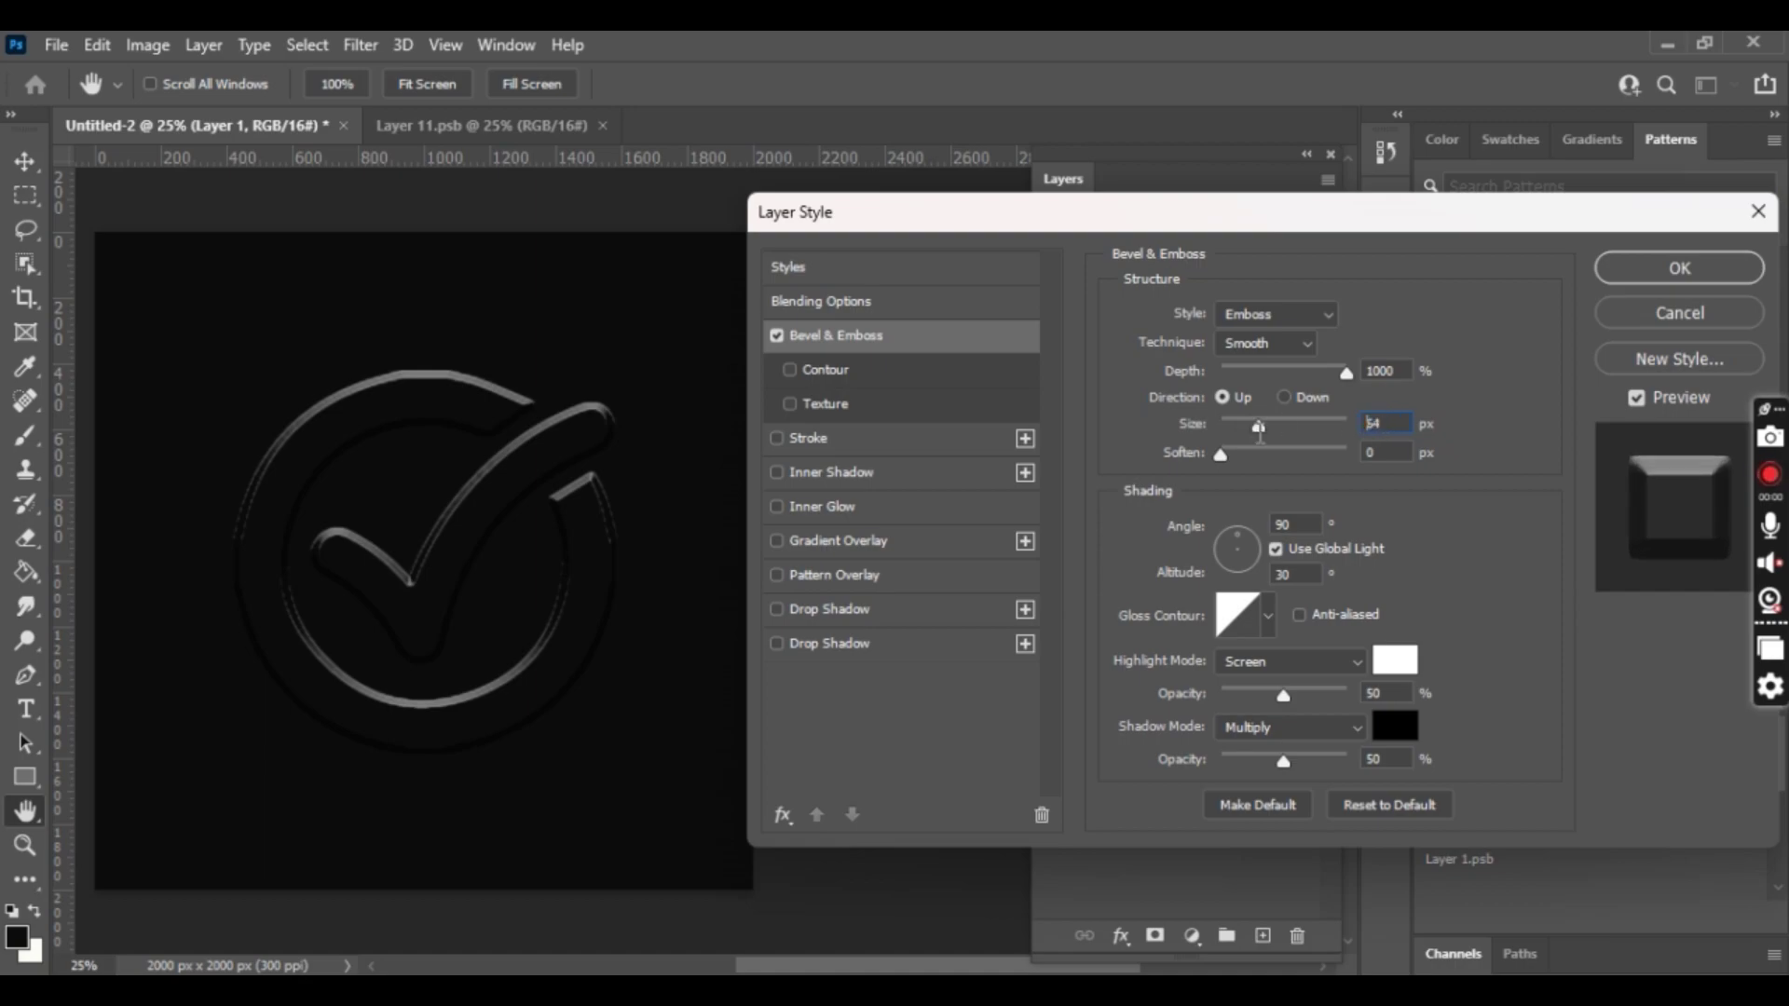
click(1256, 427)
drag(1252, 427, 1245, 429)
click(1245, 428)
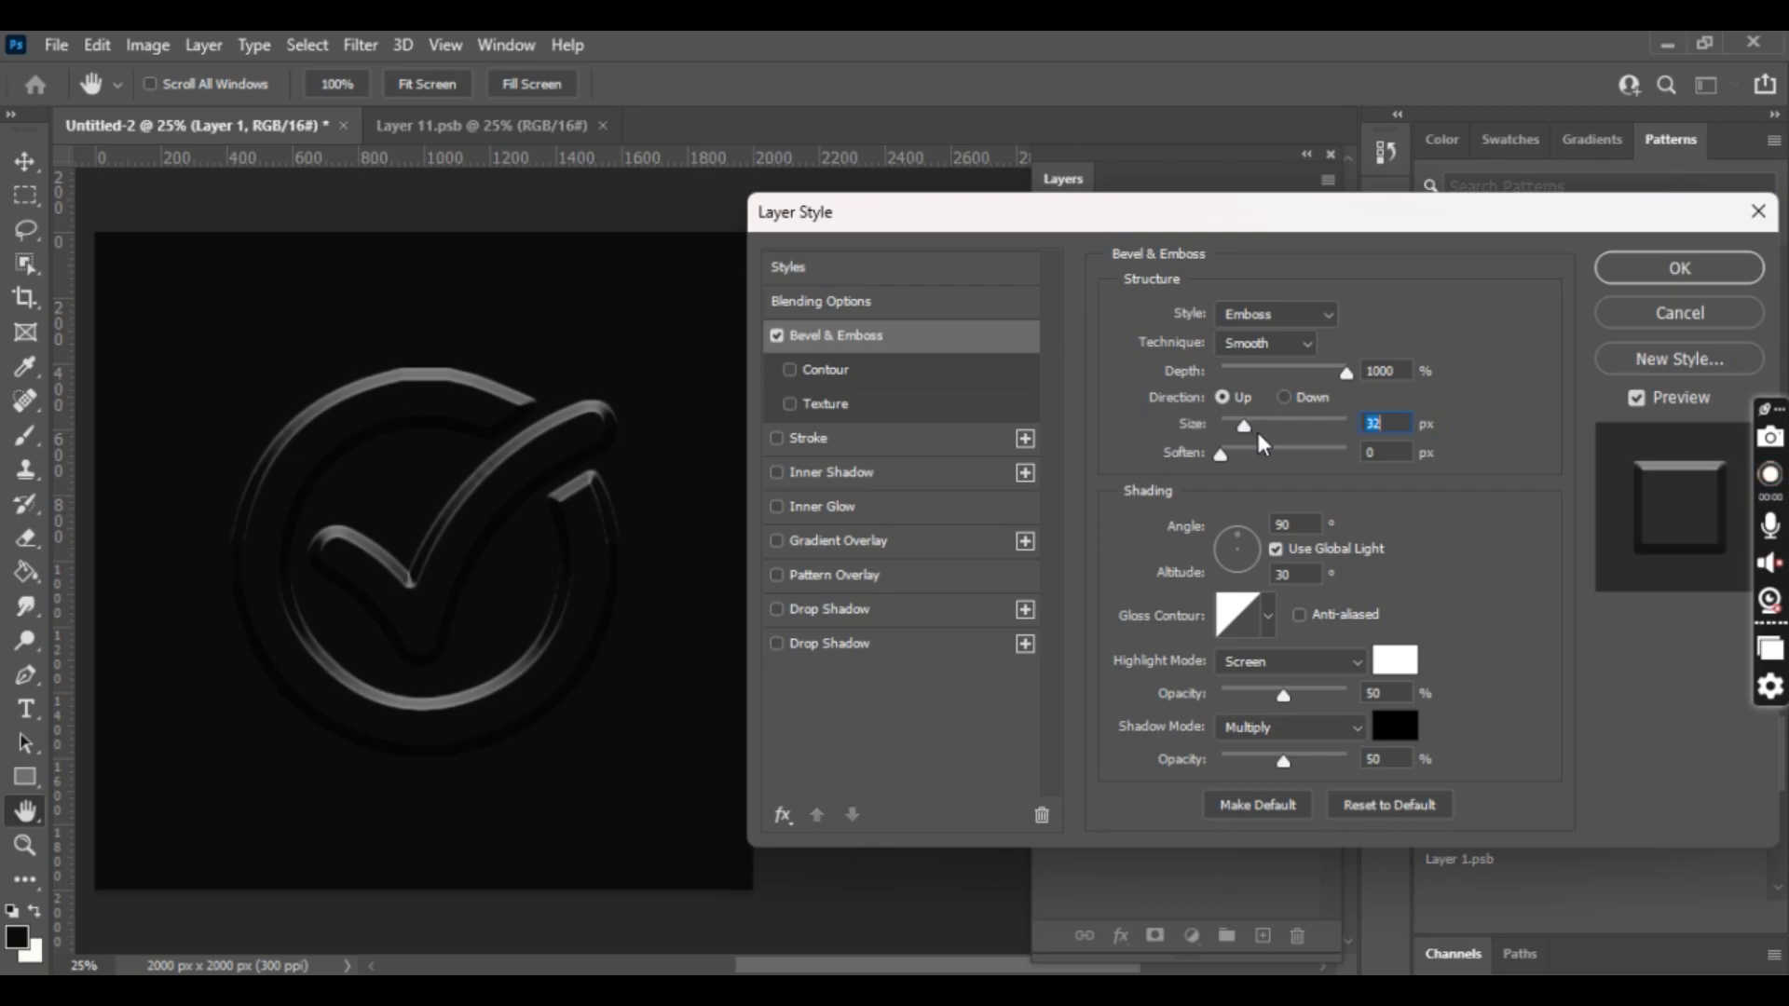
click(1383, 457)
text(2)
- Set the emboss light angle to 6° and altitude to 26°
click(1297, 524)
text(19)
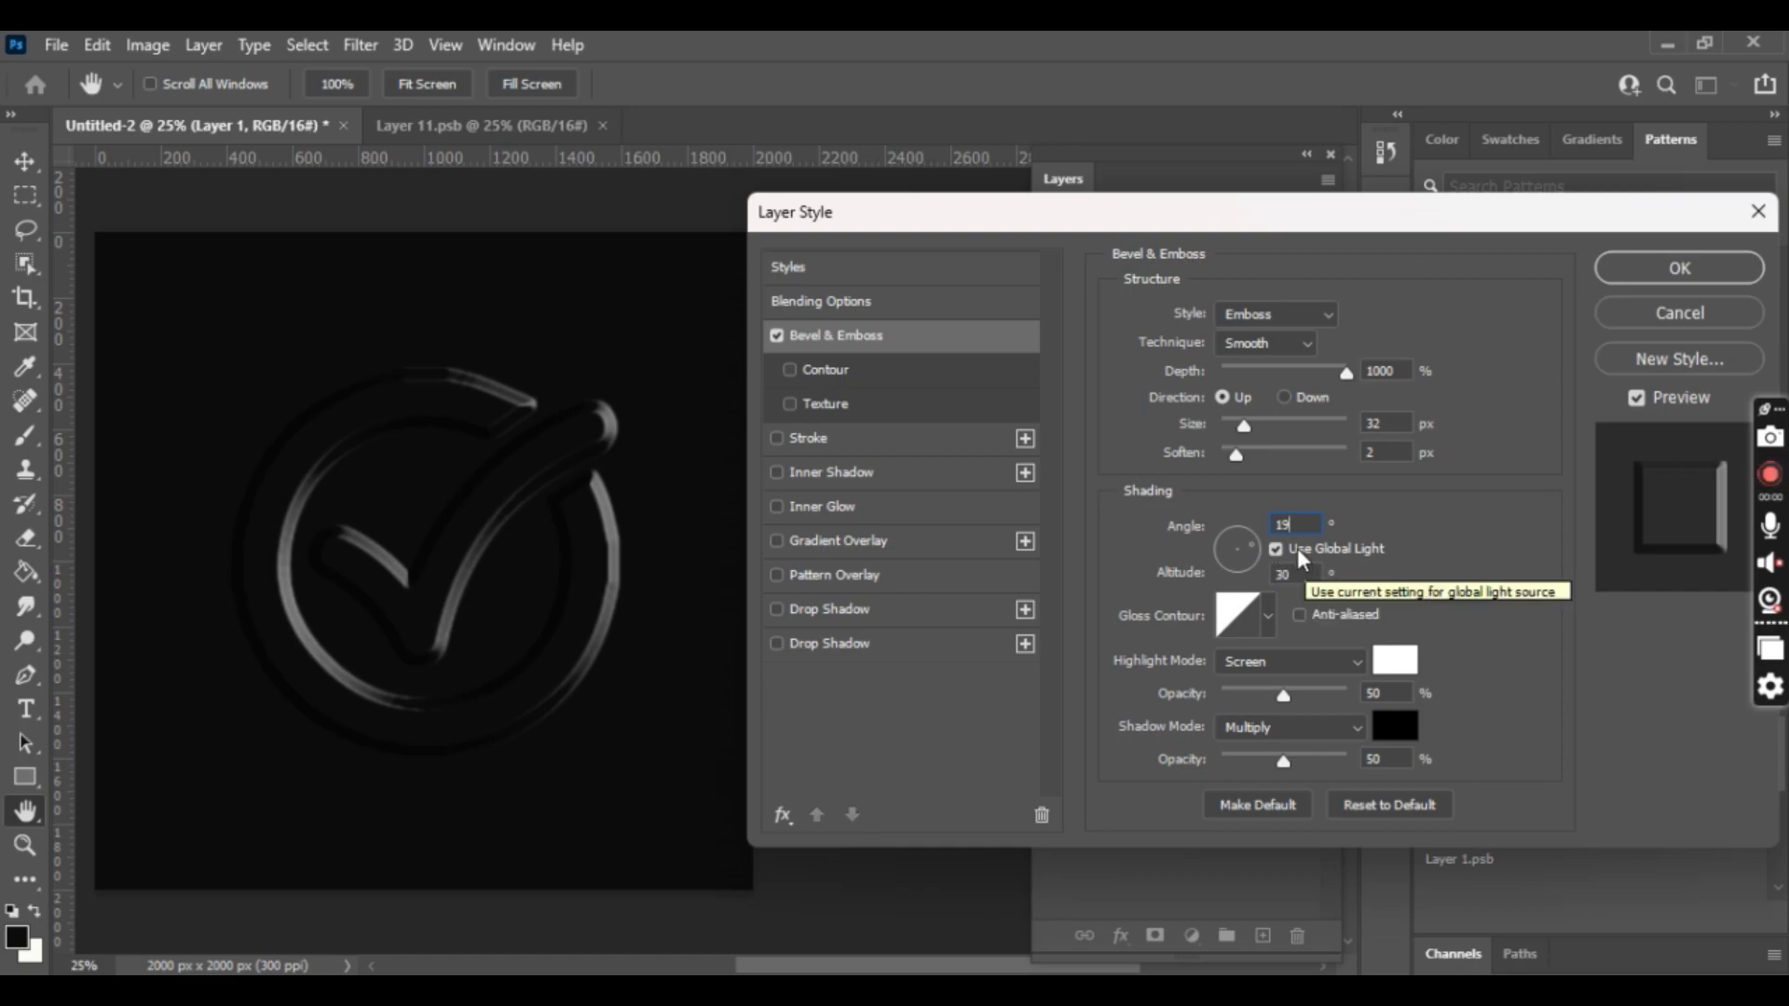
click(1240, 549)
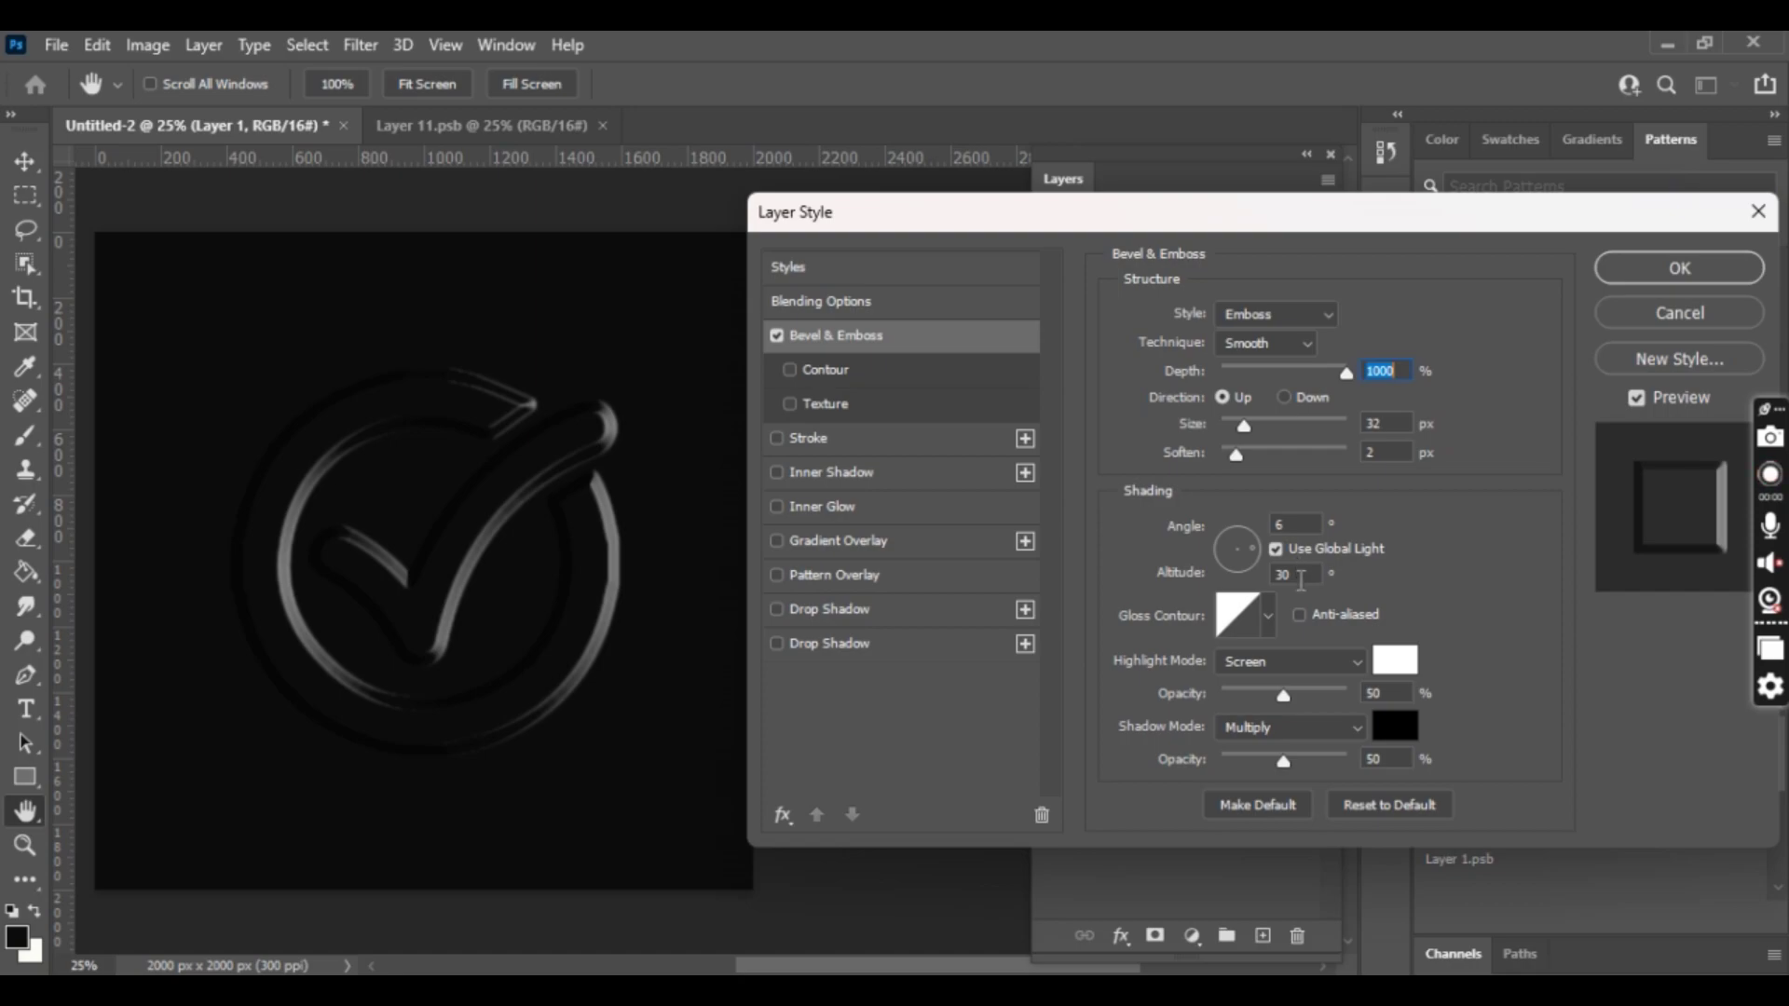
click(1286, 576)
text(26)
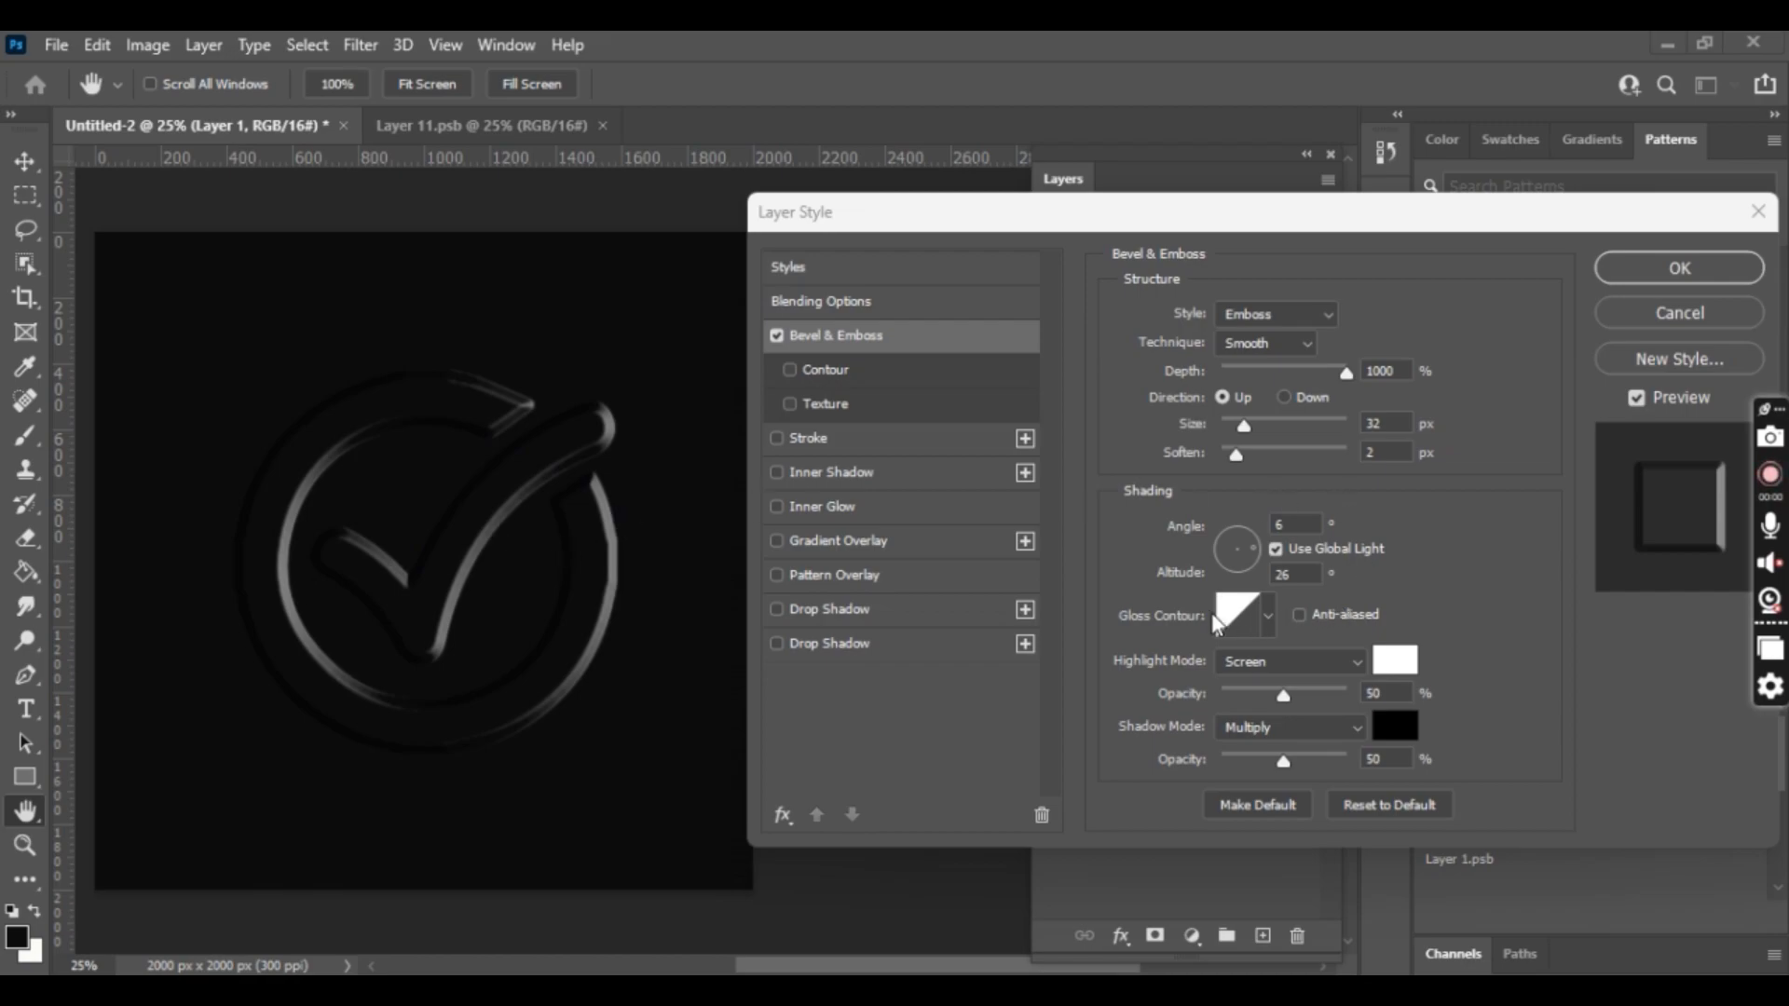
- Set highlights to Linear Dodge (Add) at 70%, shadows to 0%, and open the gloss contour
click(1413, 720)
click(1355, 665)
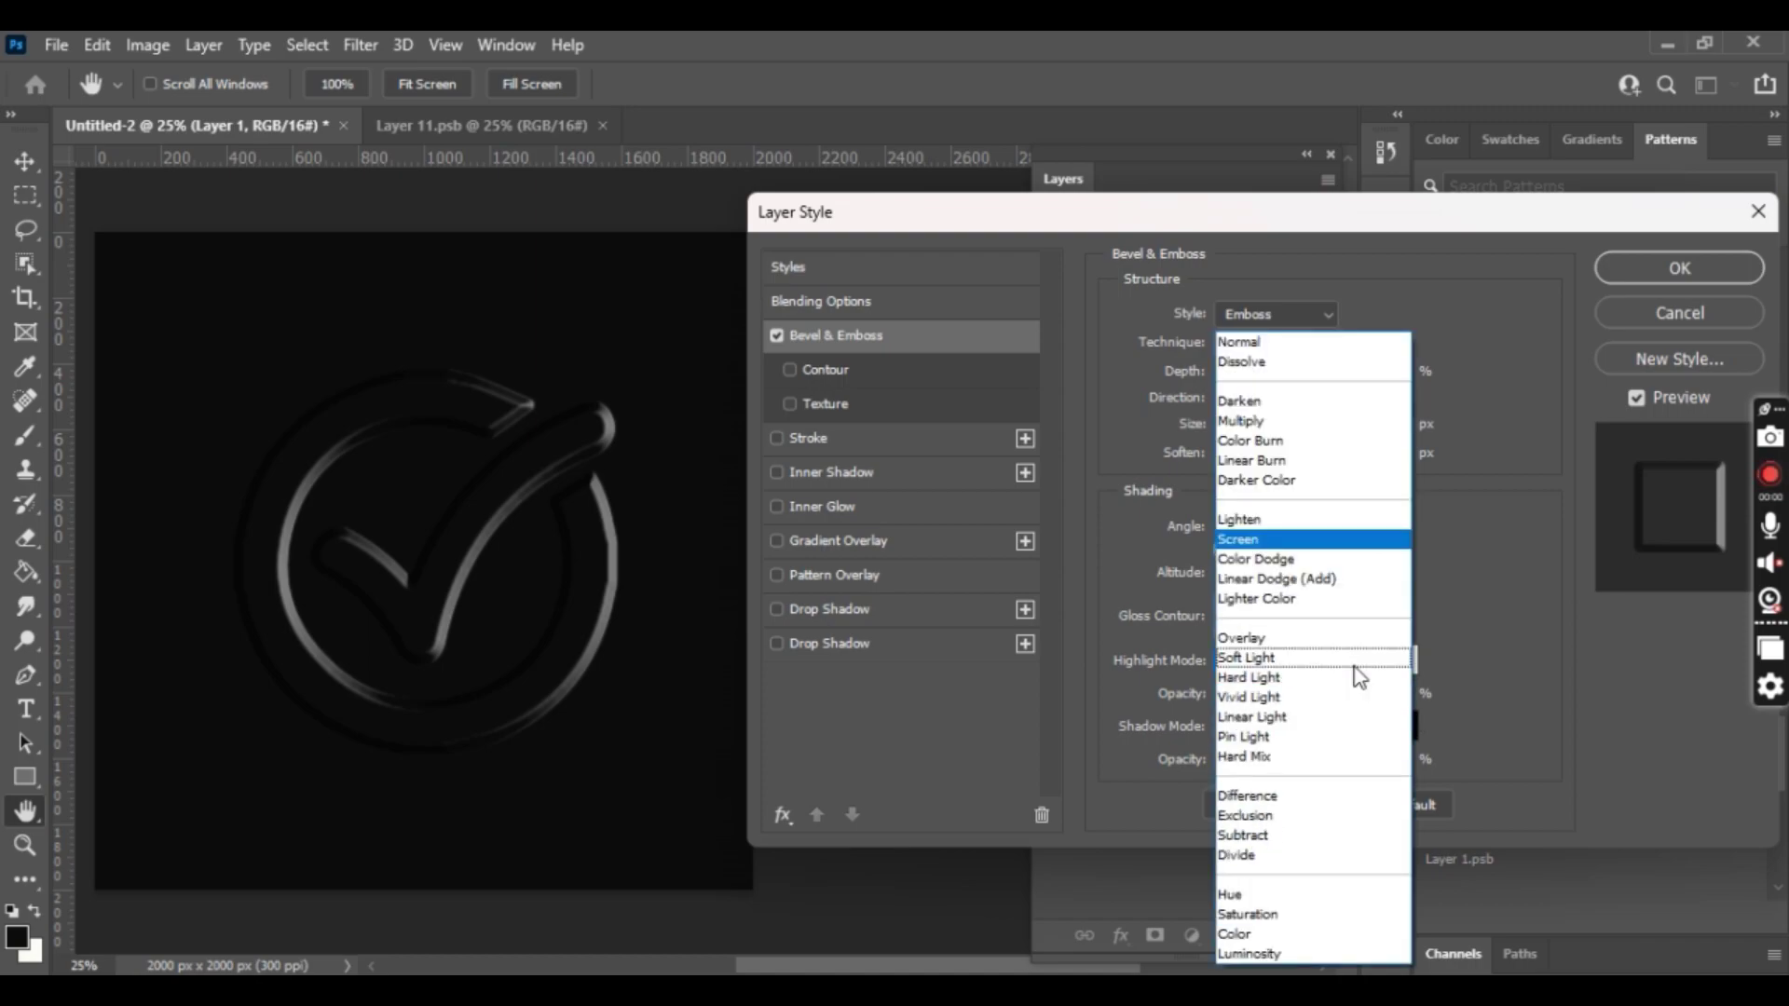
click(1314, 576)
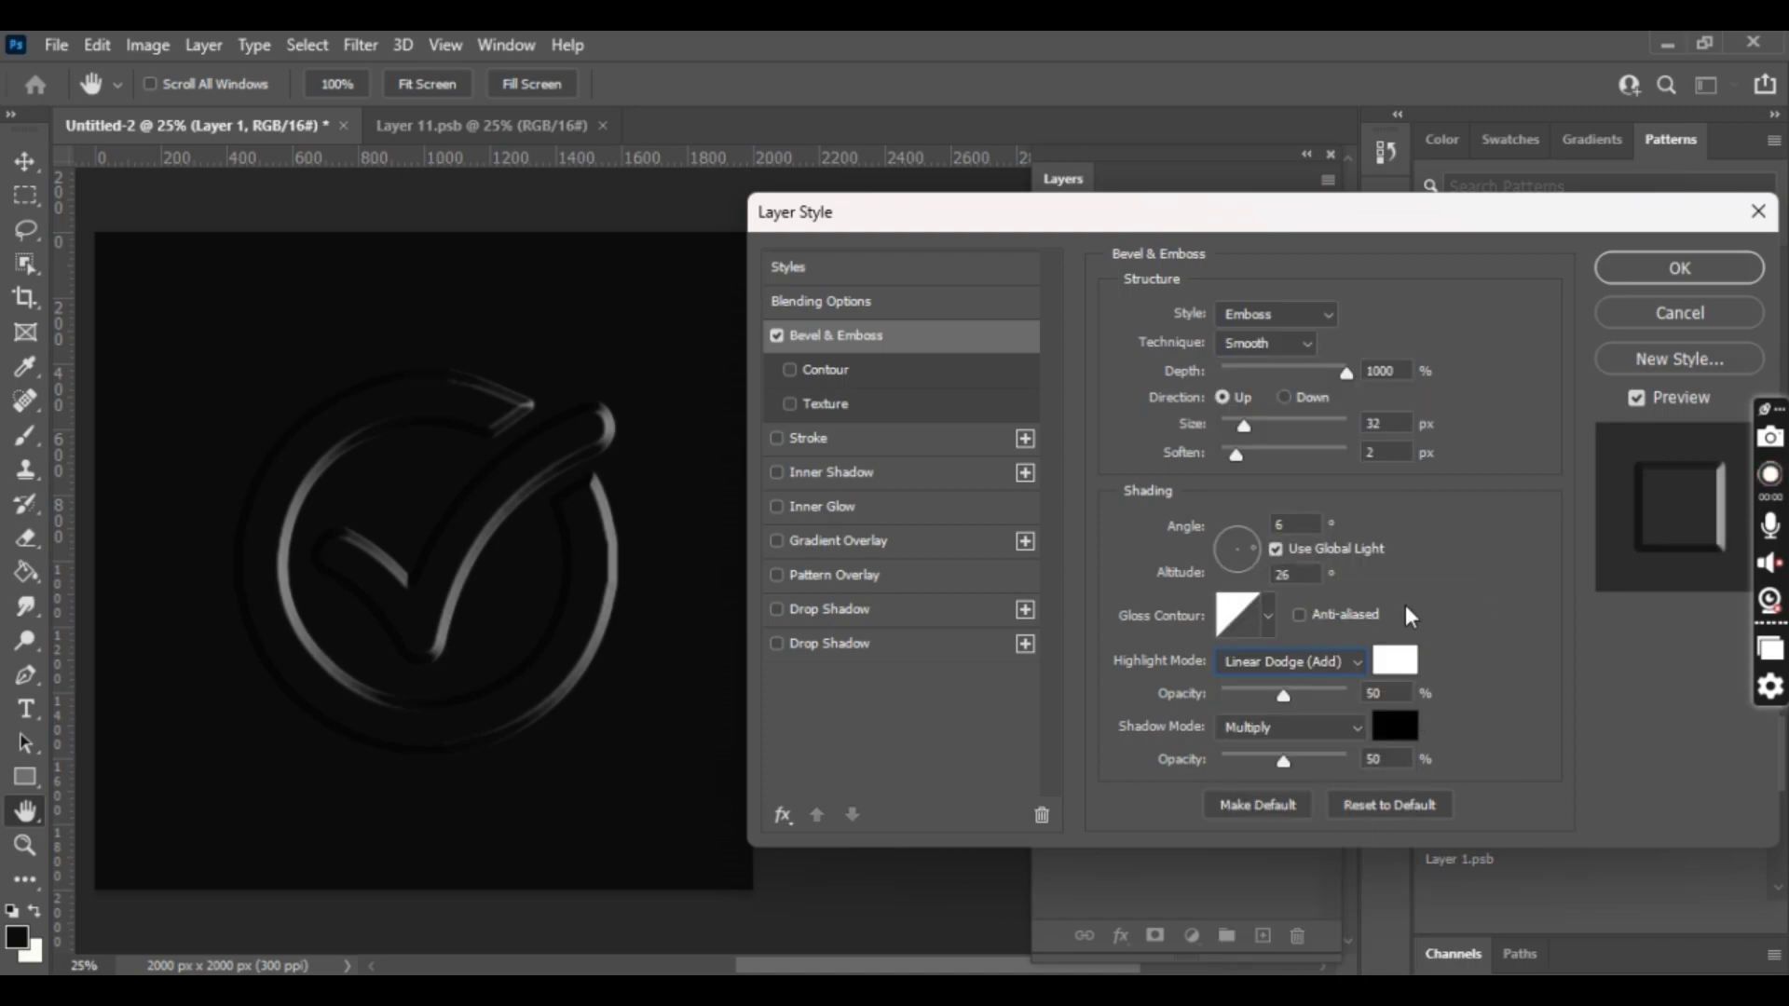
drag(1283, 695, 1310, 697)
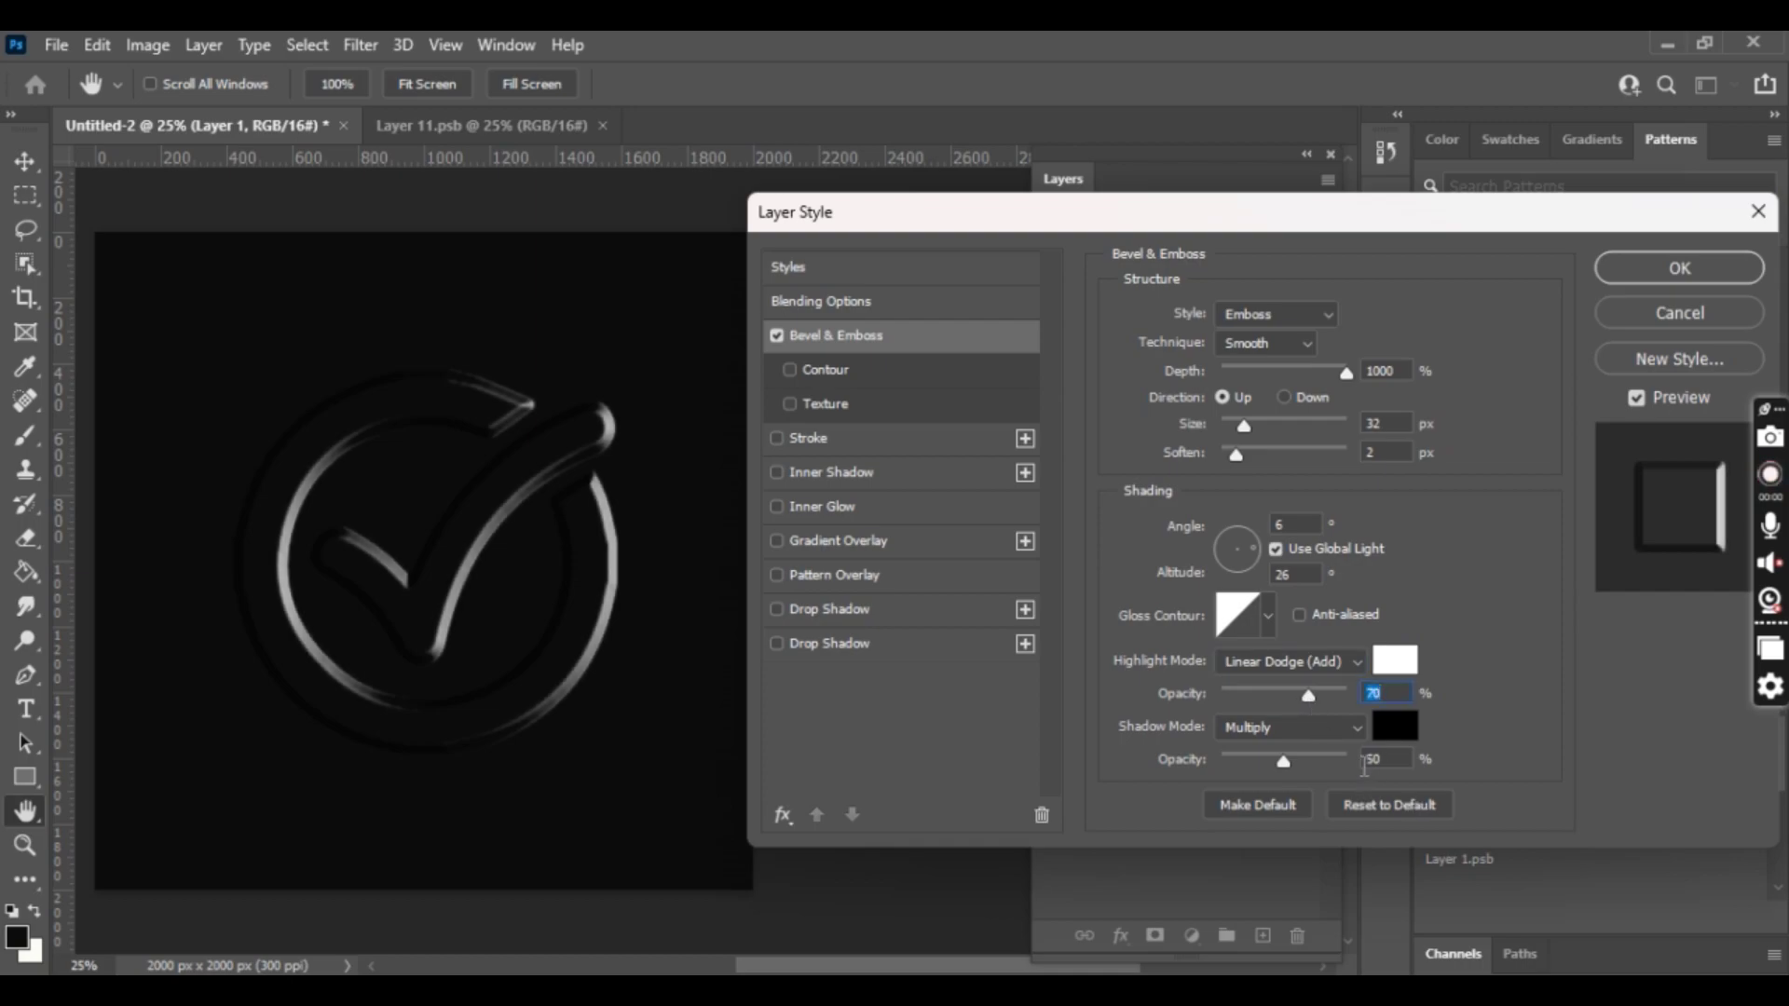
drag(1283, 761, 1183, 752)
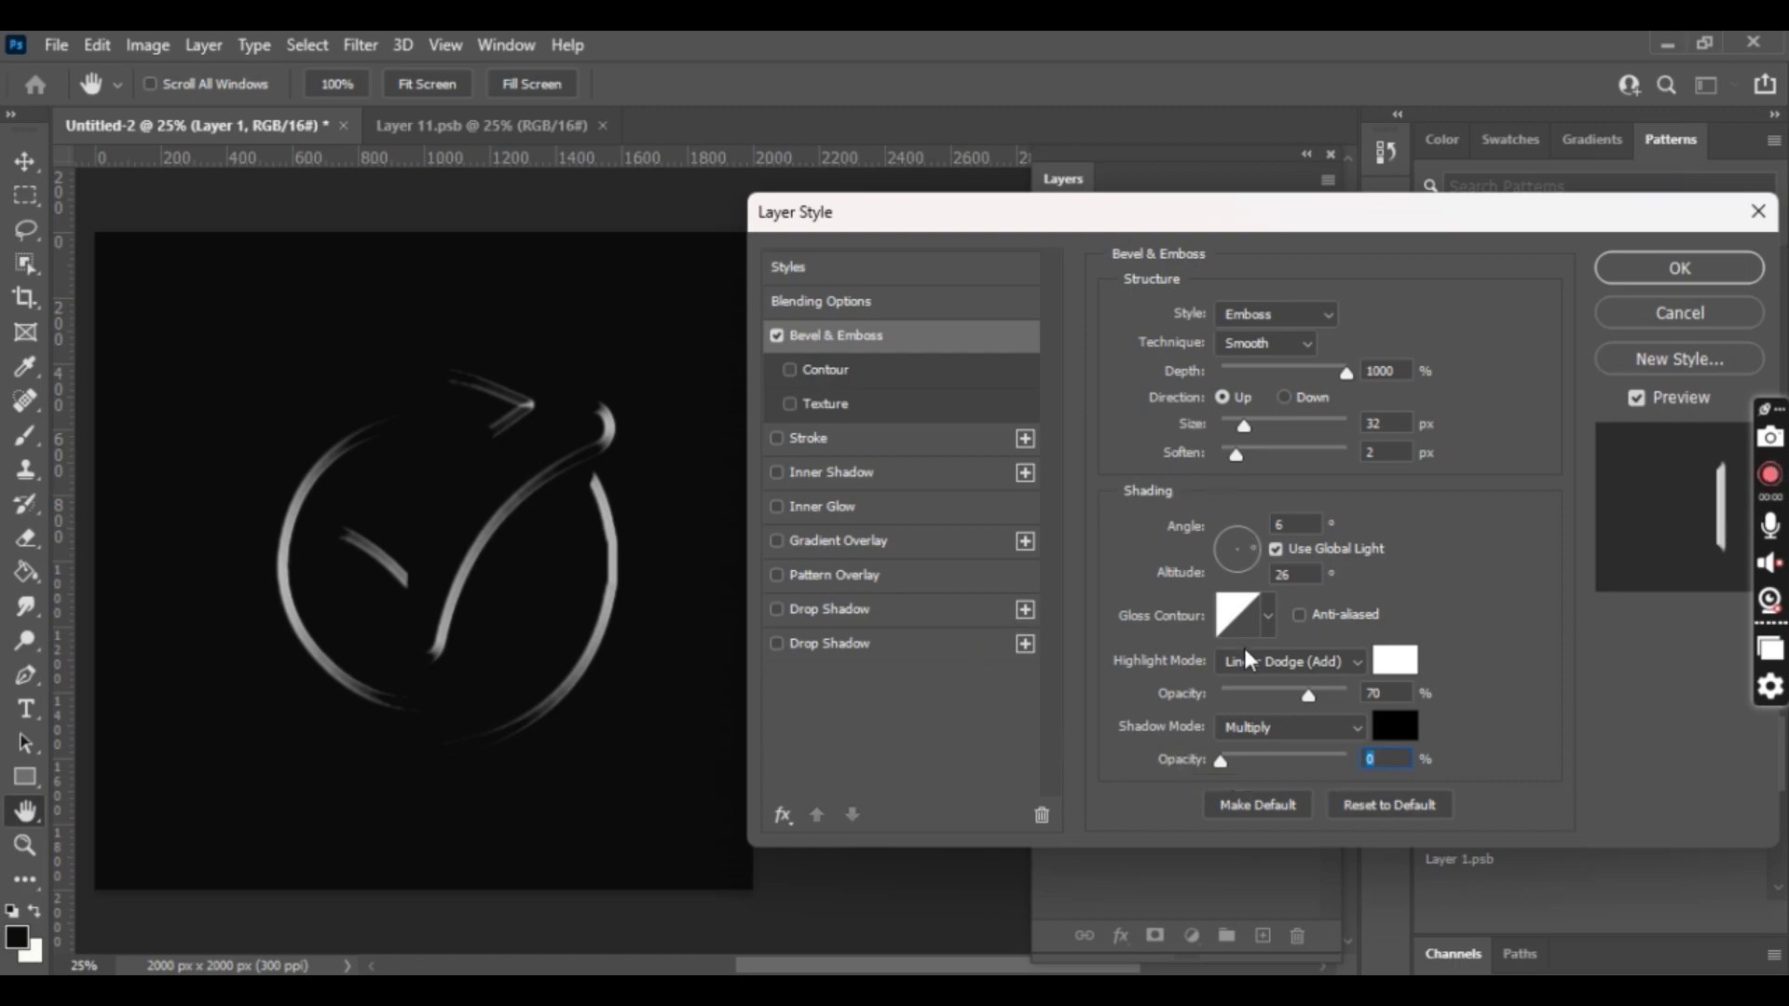
click(1251, 617)
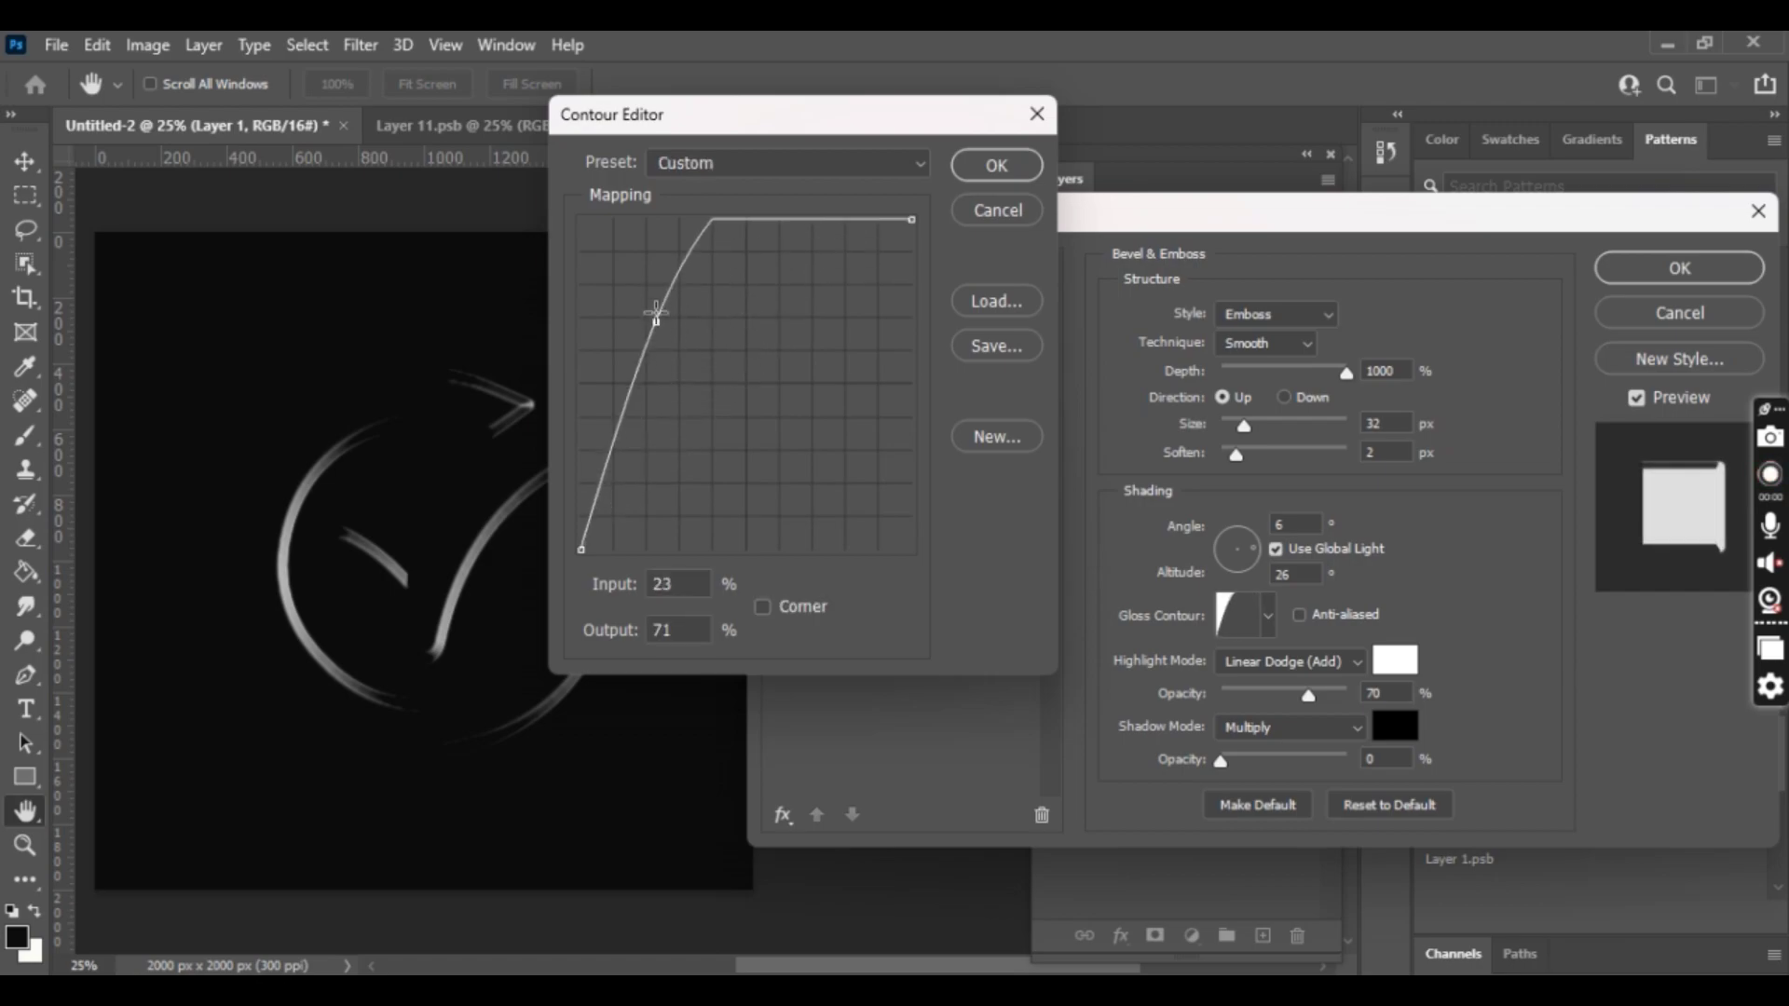
- Shape the gloss contour with a steep rise, flat peak and deep dip, and accept it
mouse_move(683, 465)
mouse_down()
mouse_move(656, 247)
mouse_move(715, 272)
mouse_move(711, 216)
mouse_move(665, 220)
mouse_up()
click(700, 220)
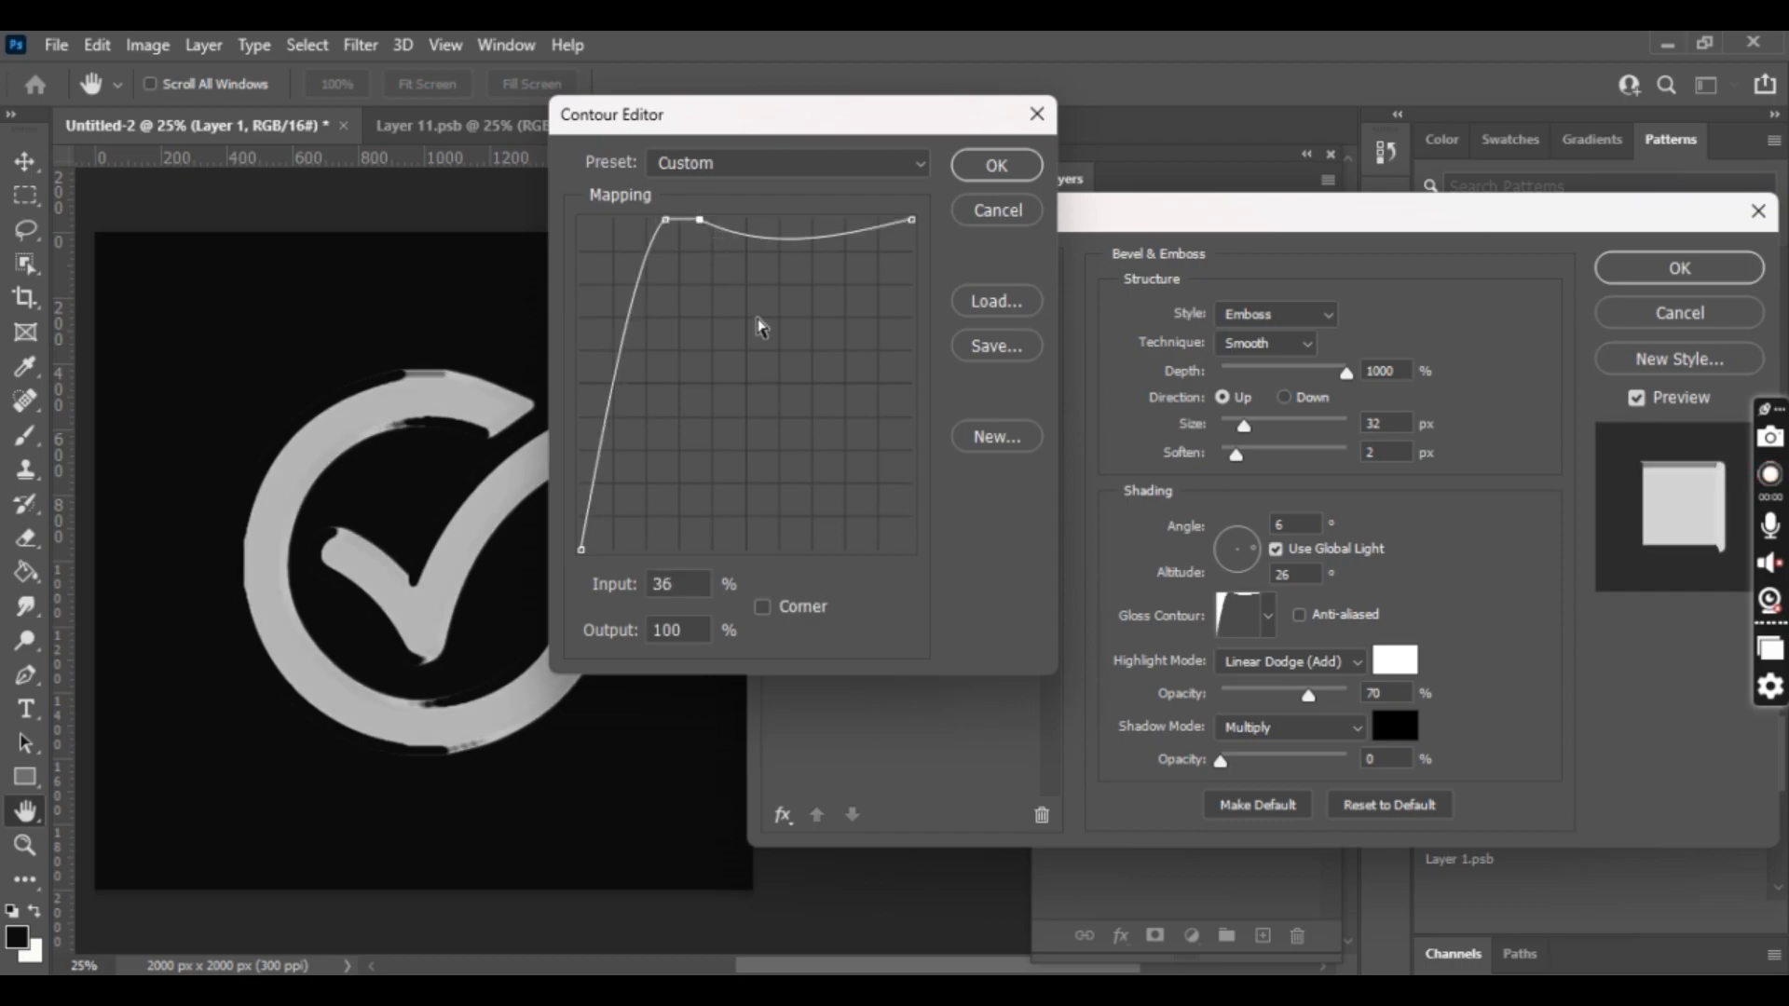
mouse_move(800, 238)
mouse_down()
mouse_move(831, 512)
mouse_move(818, 367)
mouse_up()
drag(746, 113, 902, 121)
mouse_move(960, 461)
mouse_down()
mouse_move(910, 395)
mouse_move(943, 409)
mouse_up()
drag(877, 352, 886, 354)
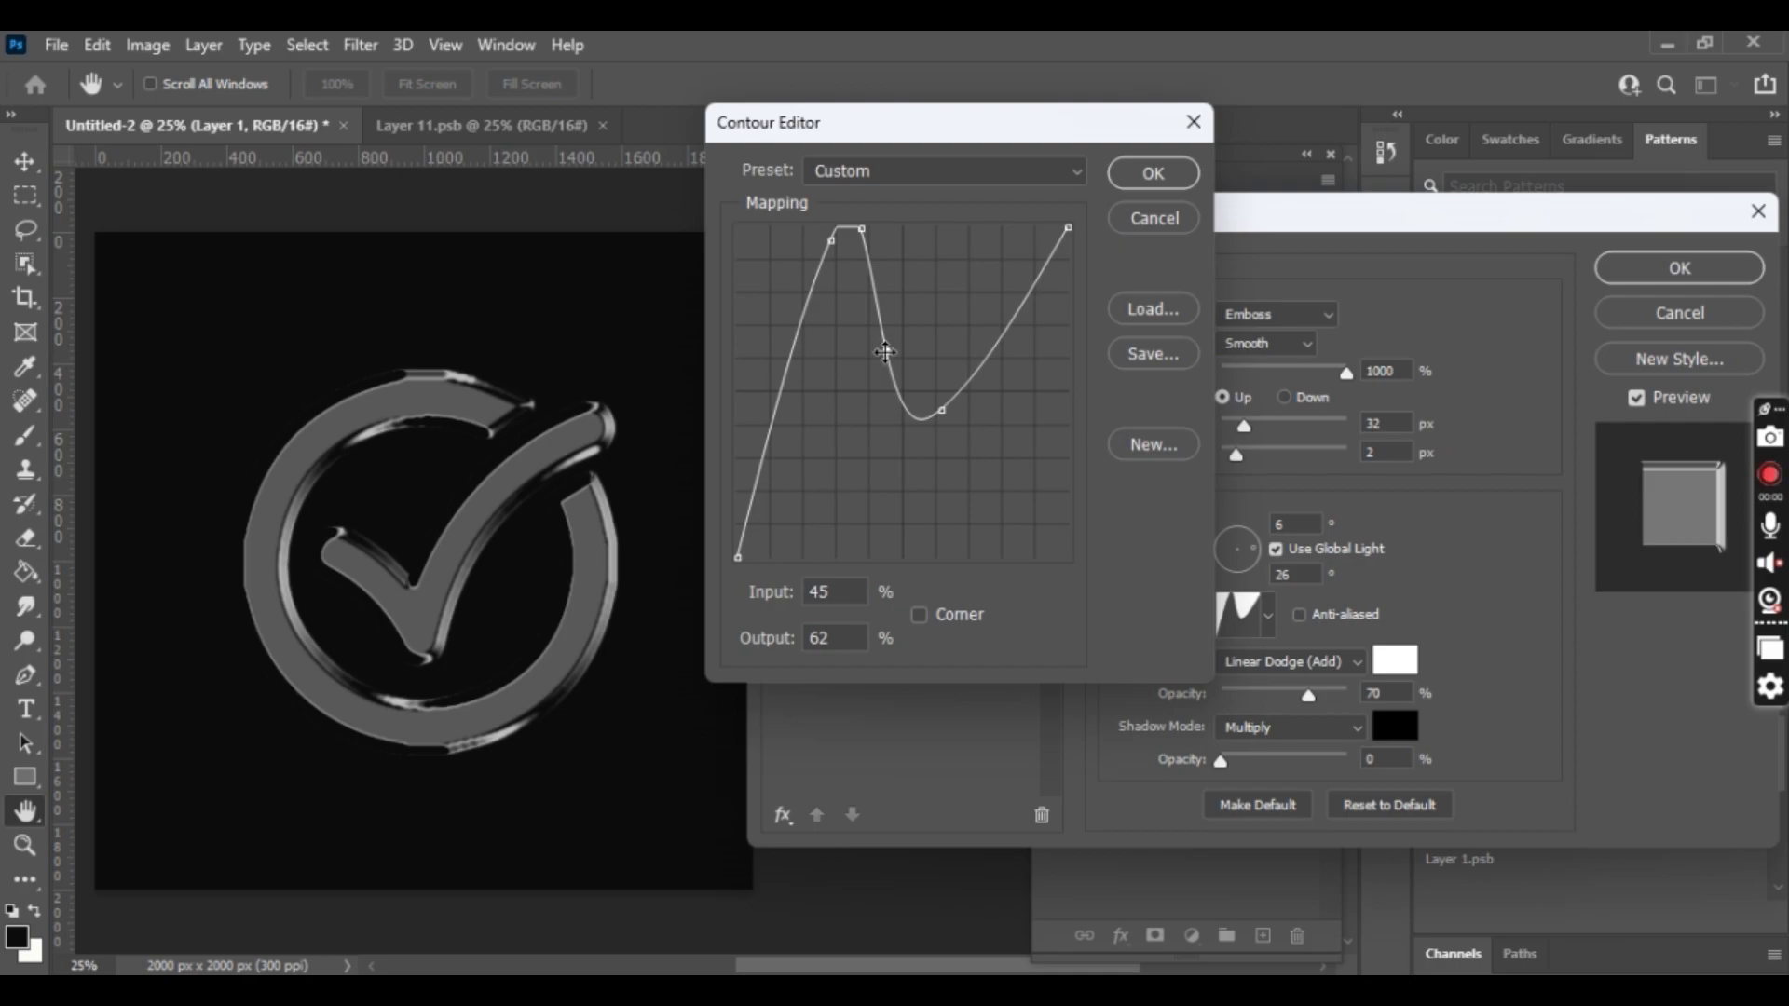
mouse_move(942, 410)
mouse_down()
mouse_move(972, 412)
mouse_move(949, 404)
mouse_up()
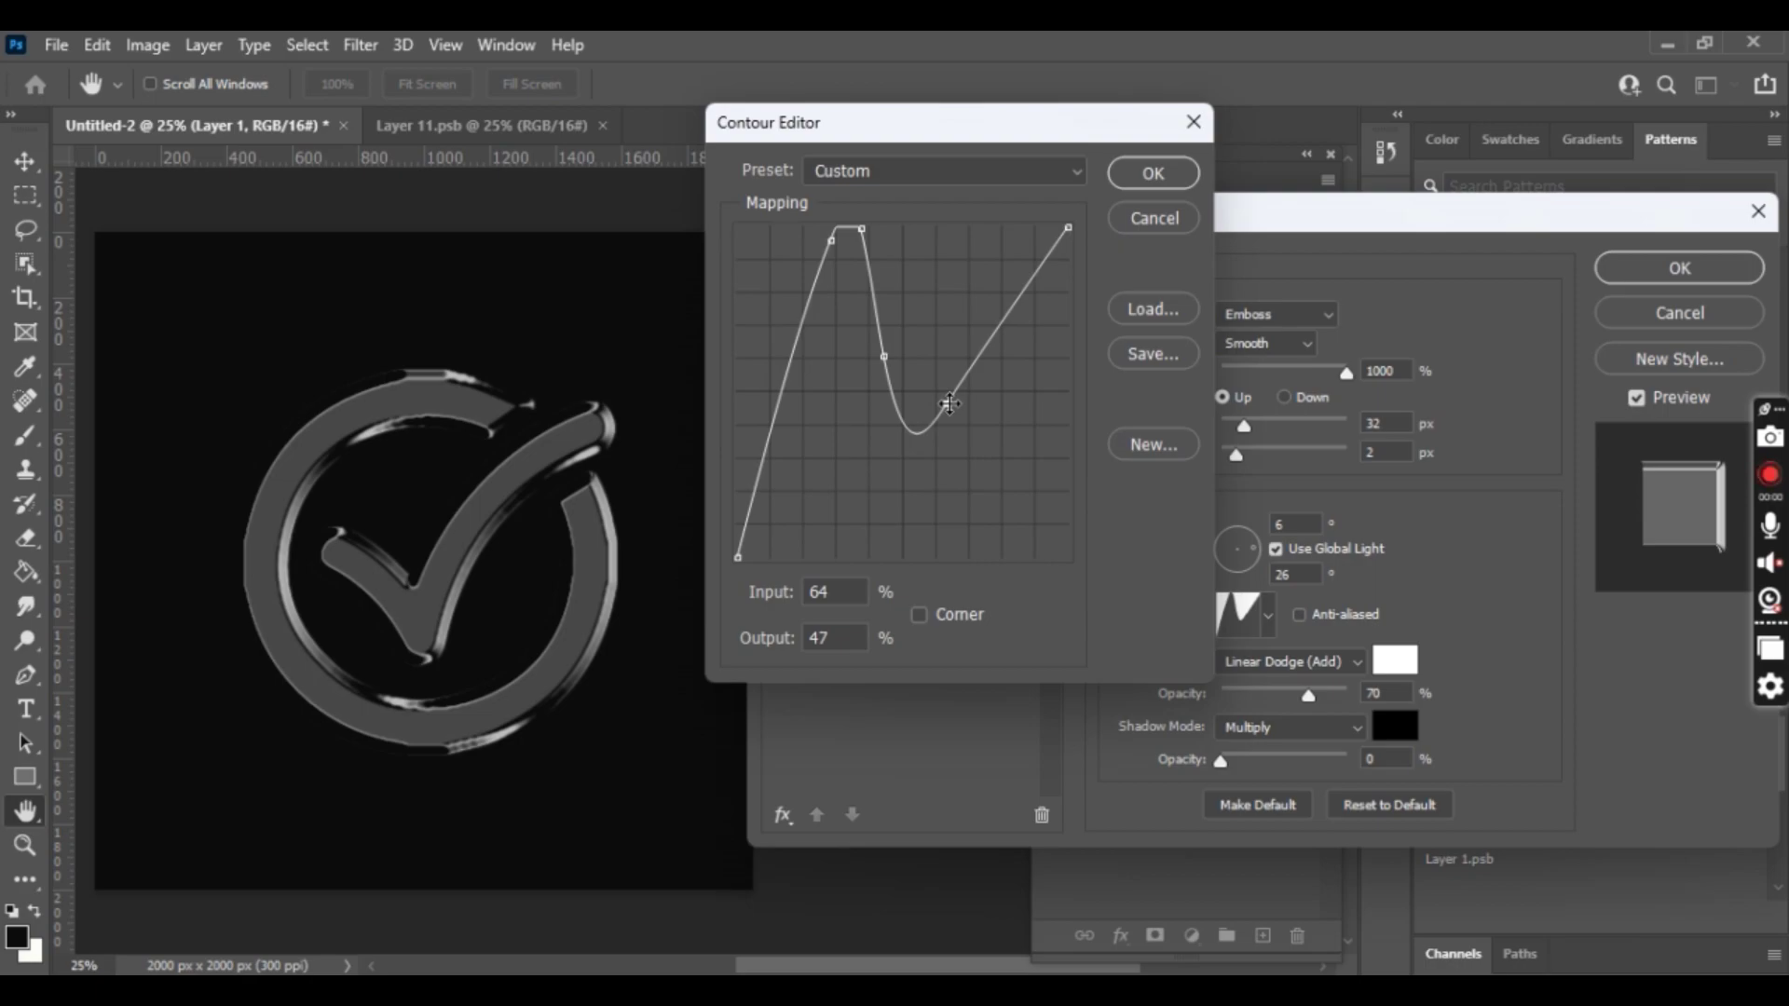
click(1153, 175)
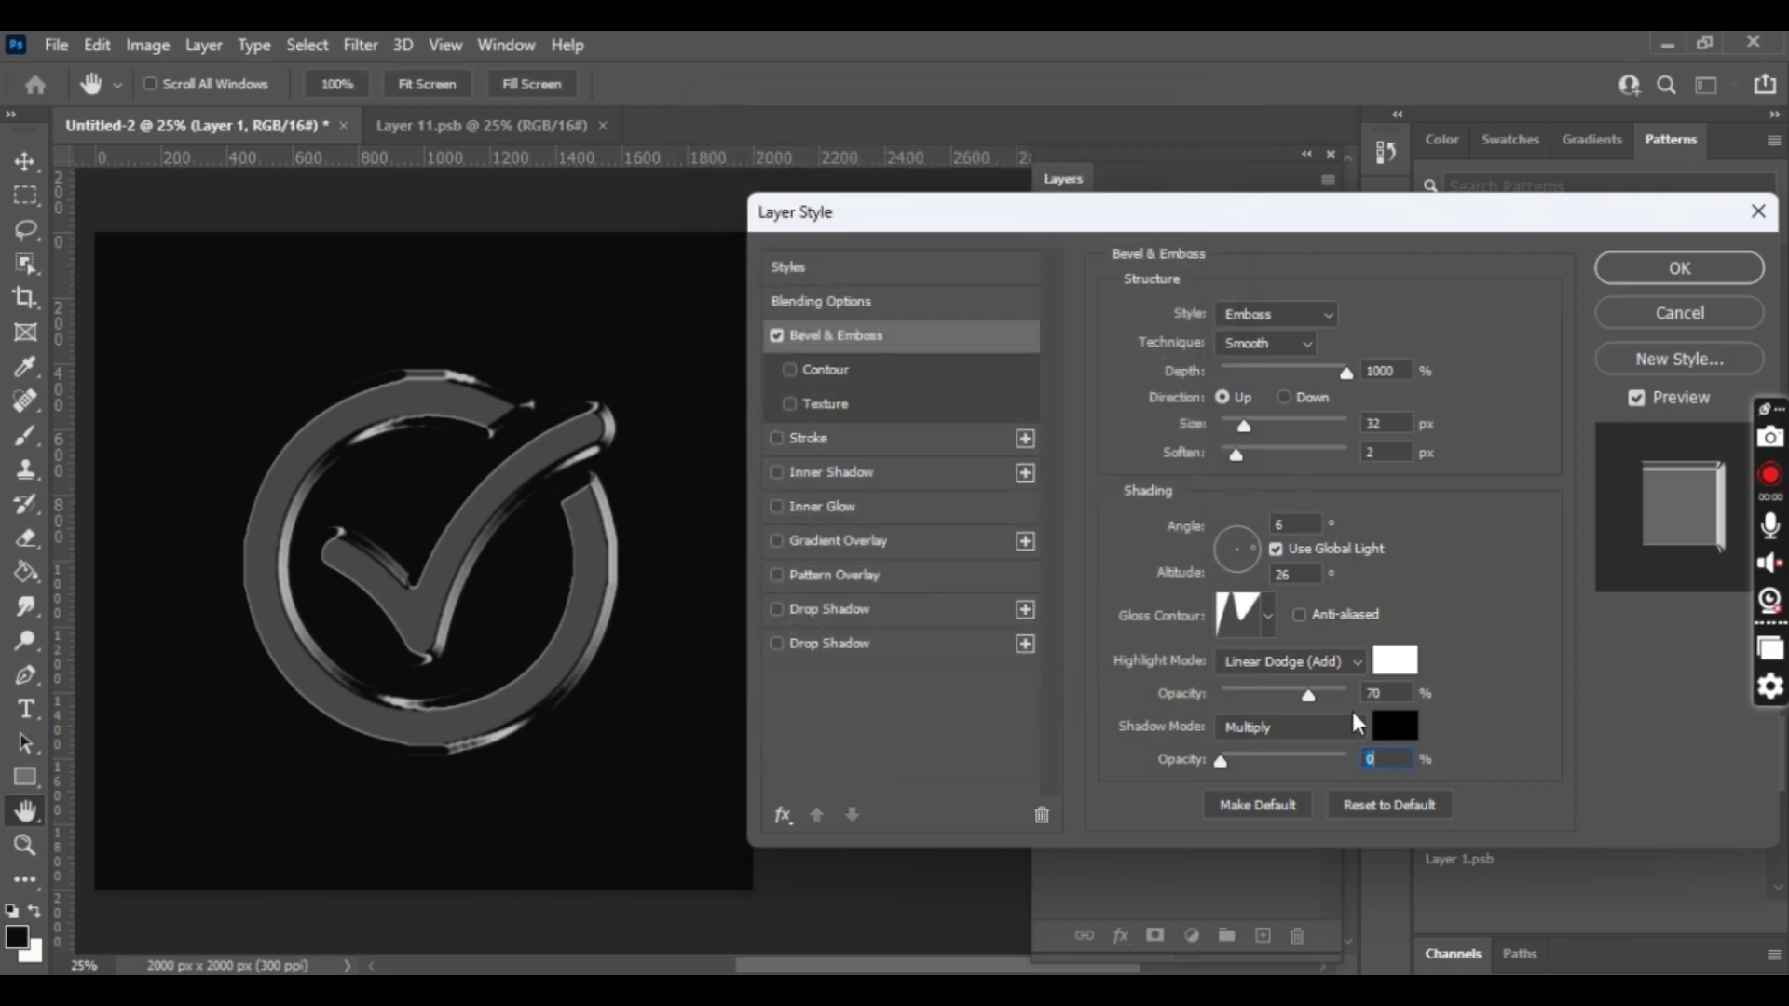
- Keep altitude at 26°, raise emboss size to 35 px and set highlights to 74%
double_click(1290, 574)
text(50)
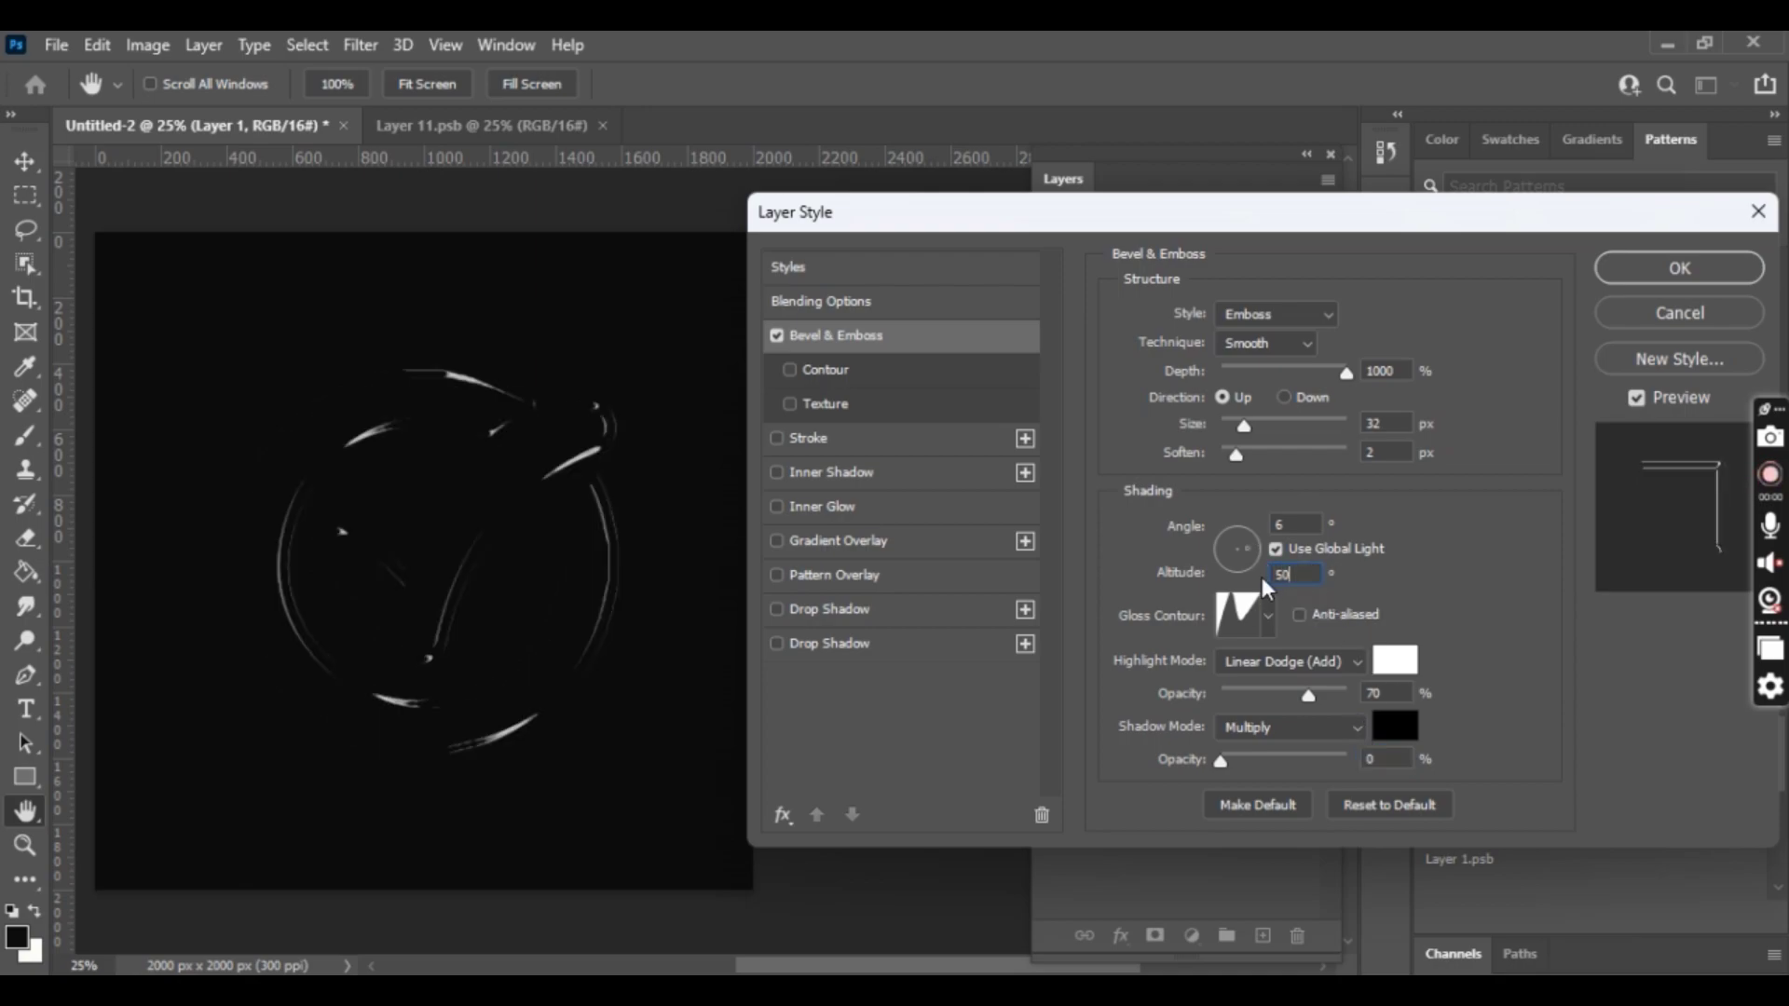
key(ctrl+z)
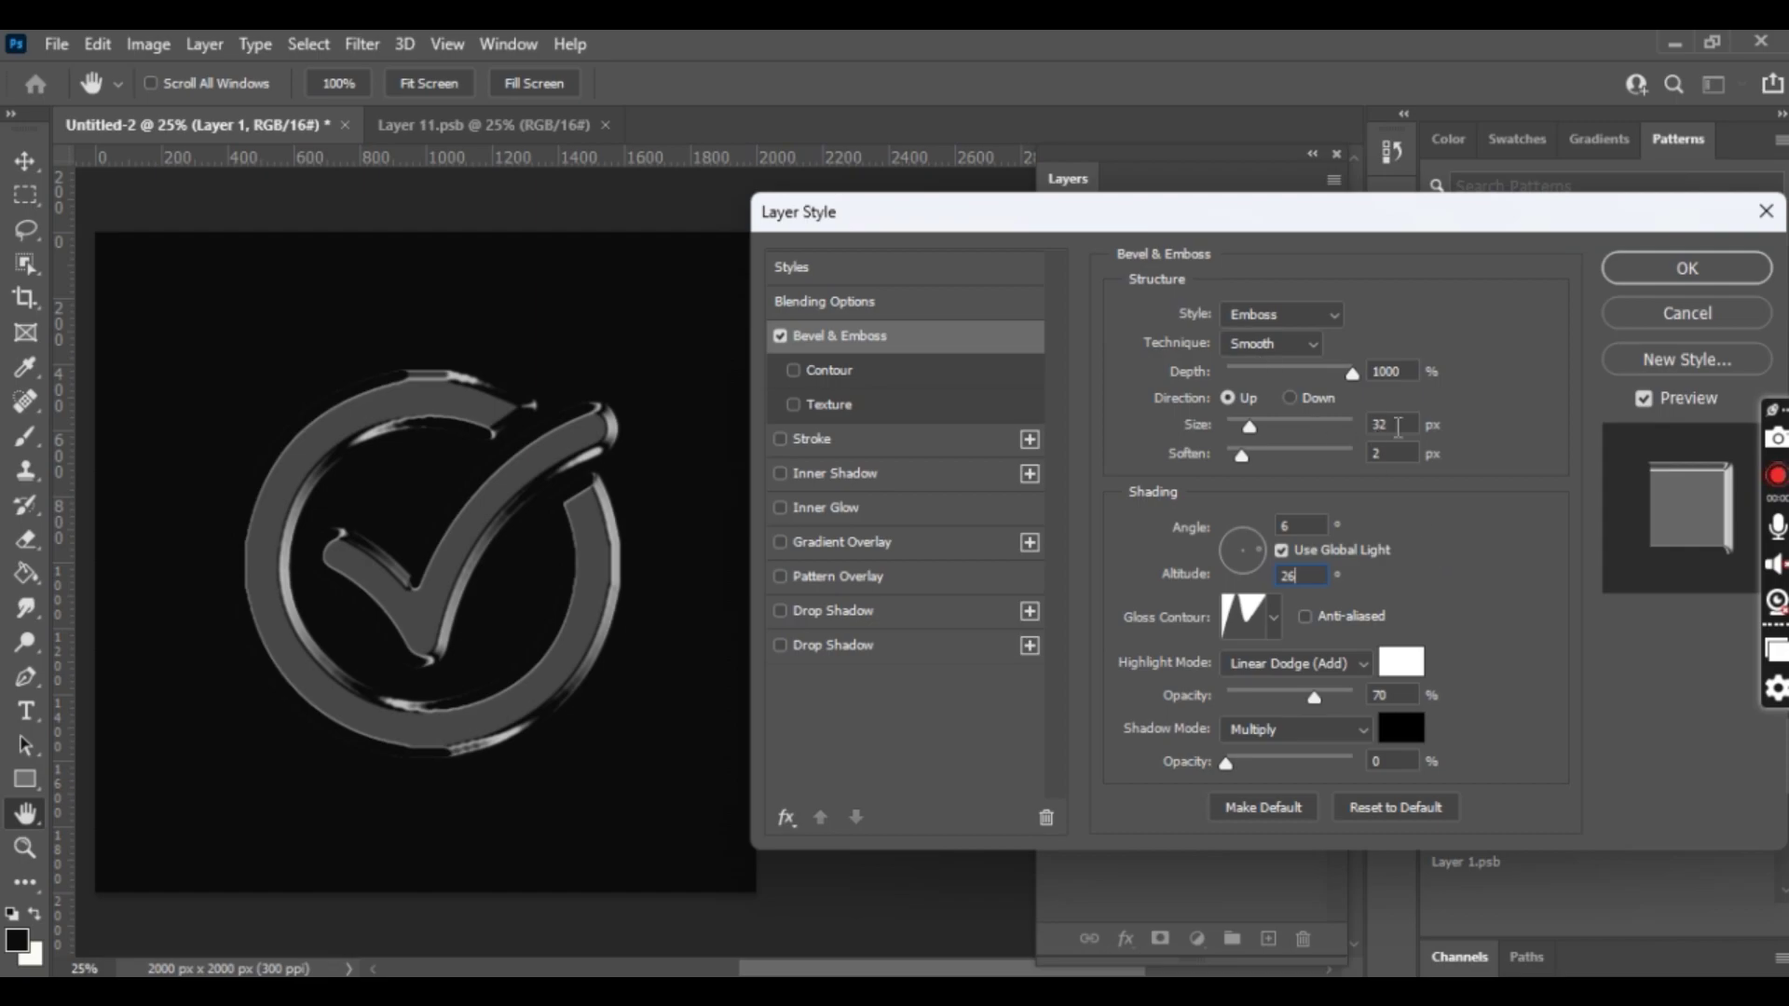
click(1397, 426)
key(Up)
key(Up)
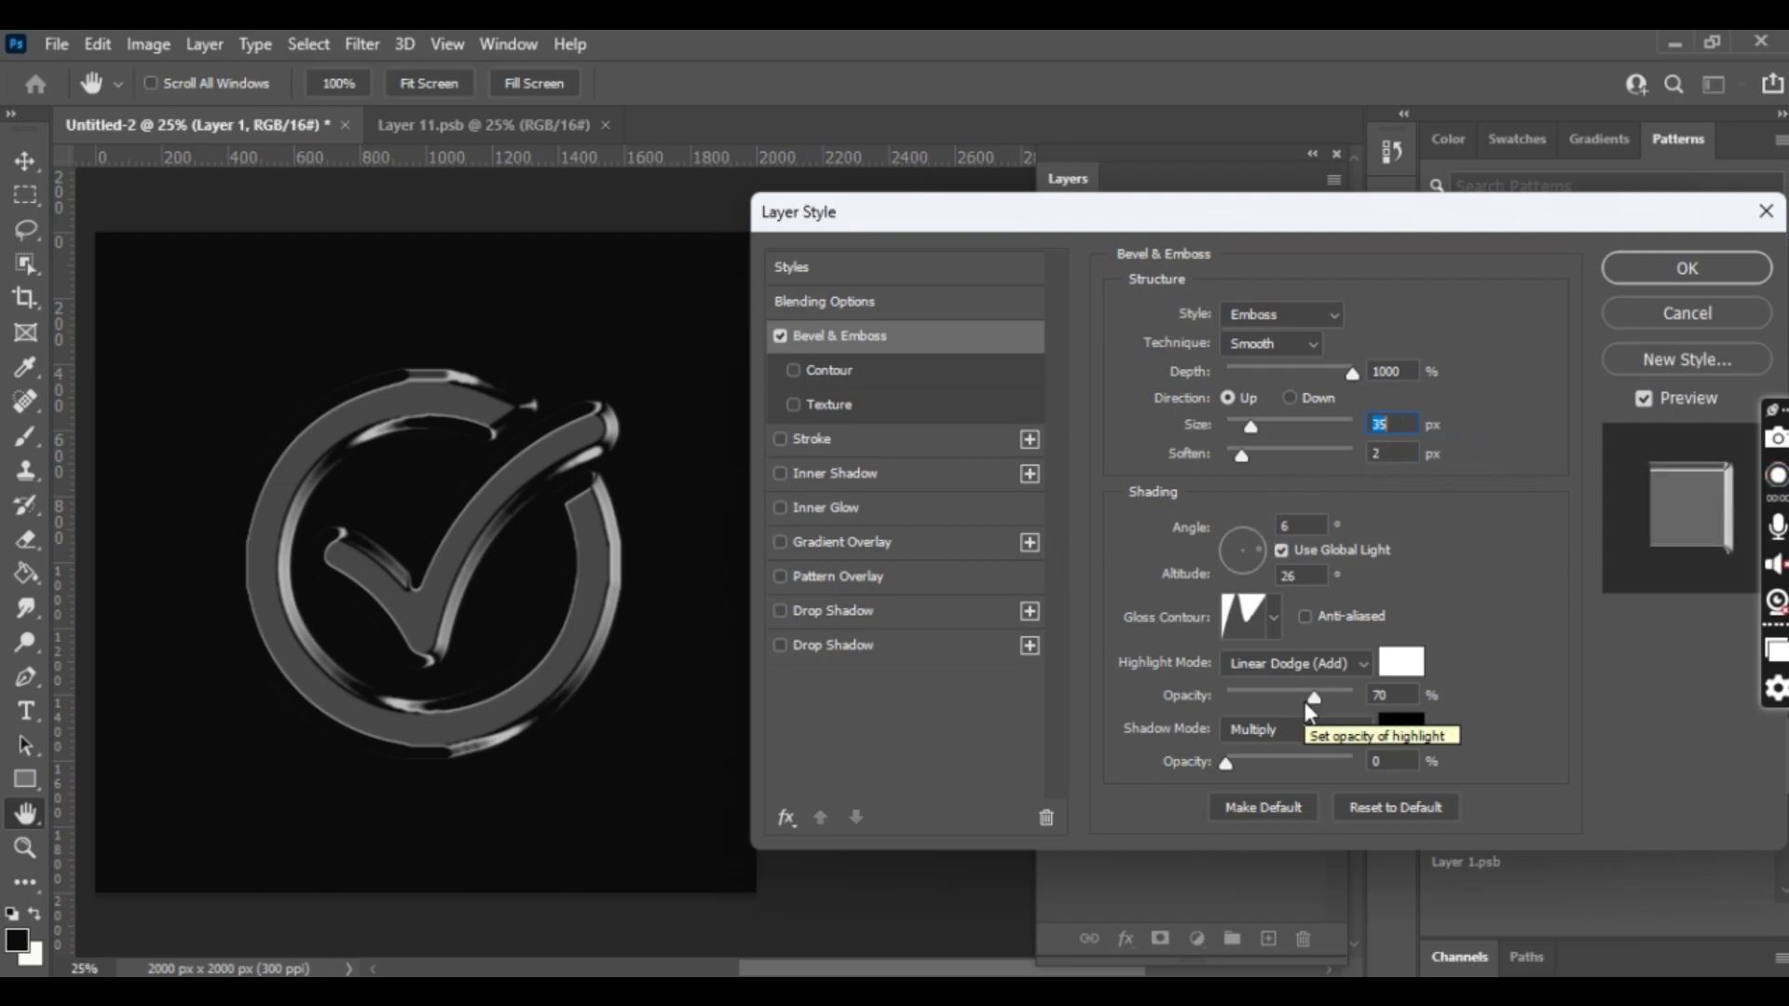
click(1395, 695)
key(Down)
key(Down)
key(Down)
key(Down)
key(Down)
key(Down)
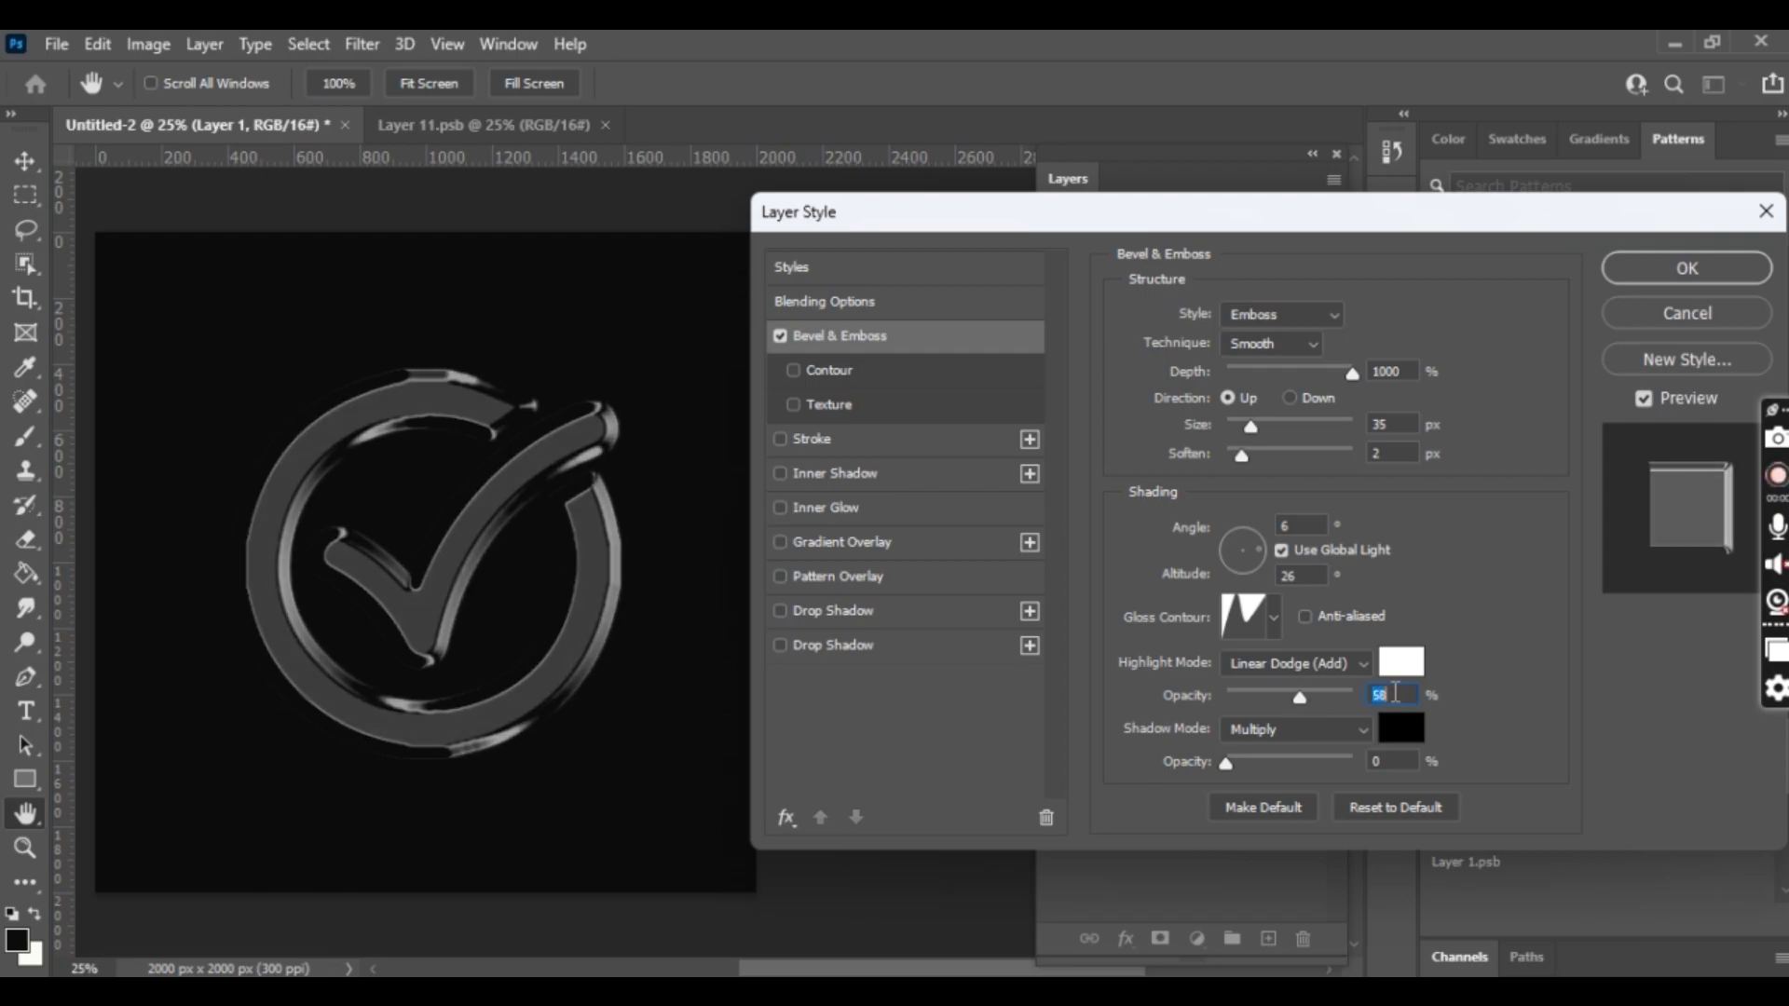
drag(1307, 694, 1300, 701)
- Set shadows to Lighten mode at 70% opacity and apply the layer style
drag(1227, 762, 1211, 783)
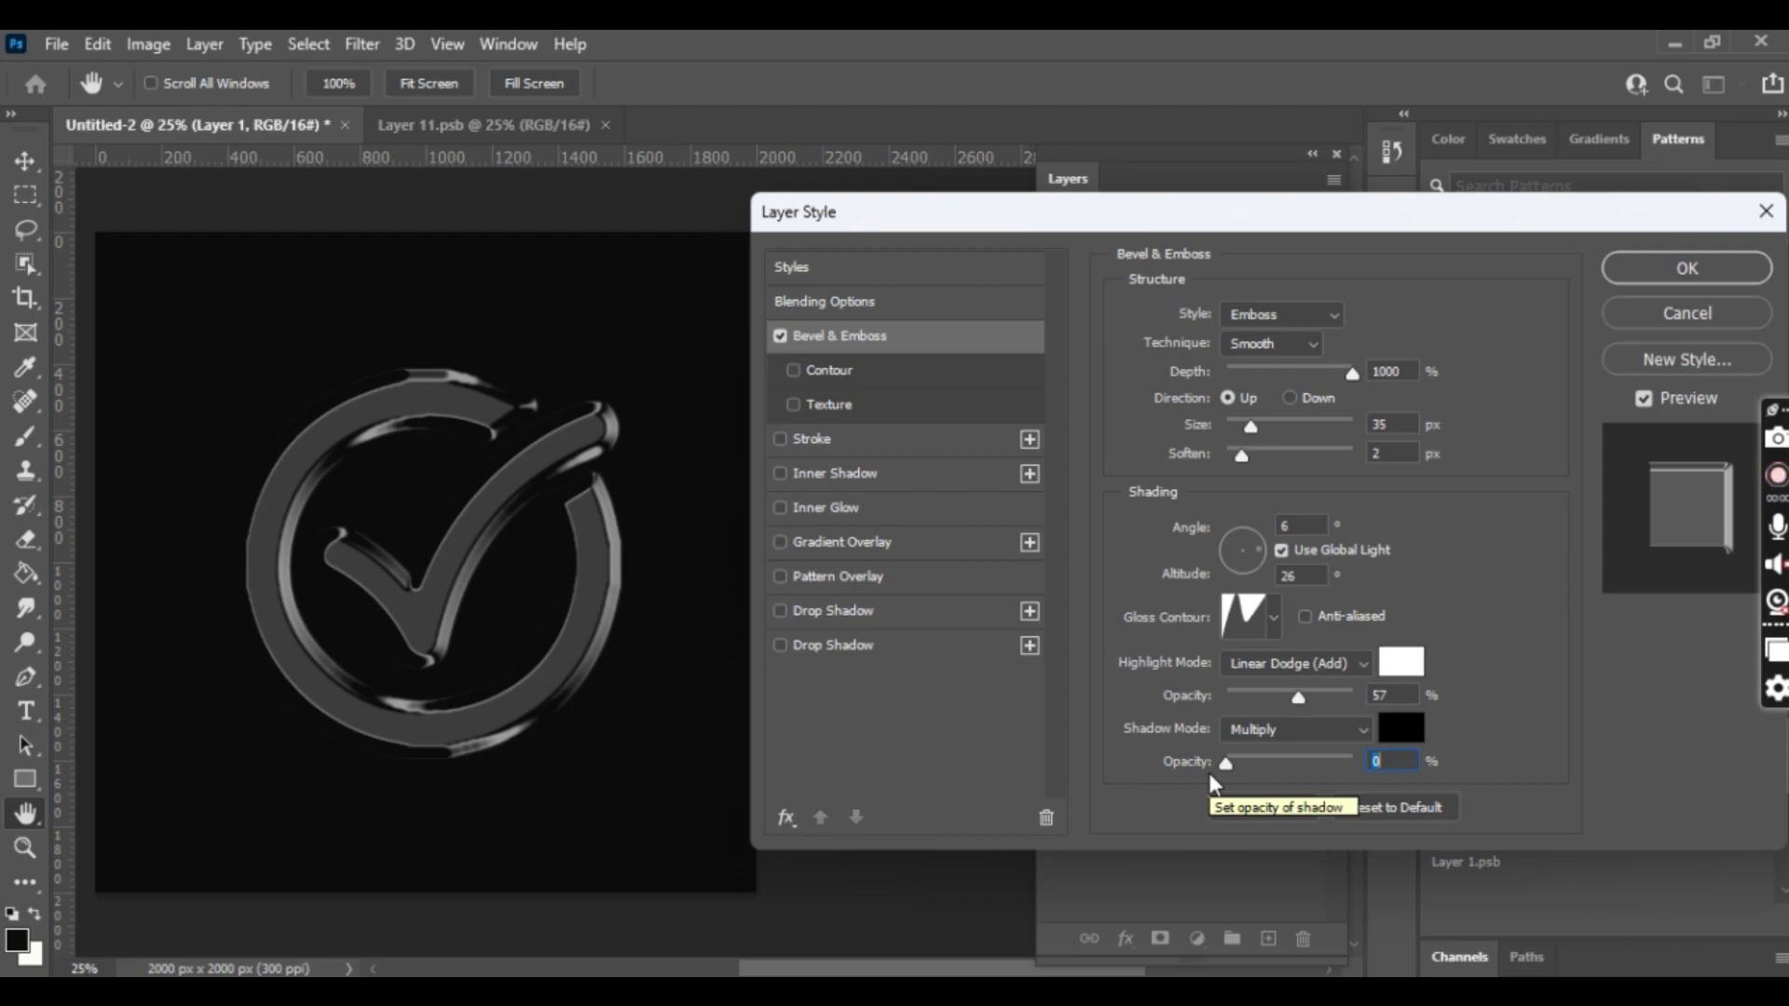
click(1323, 730)
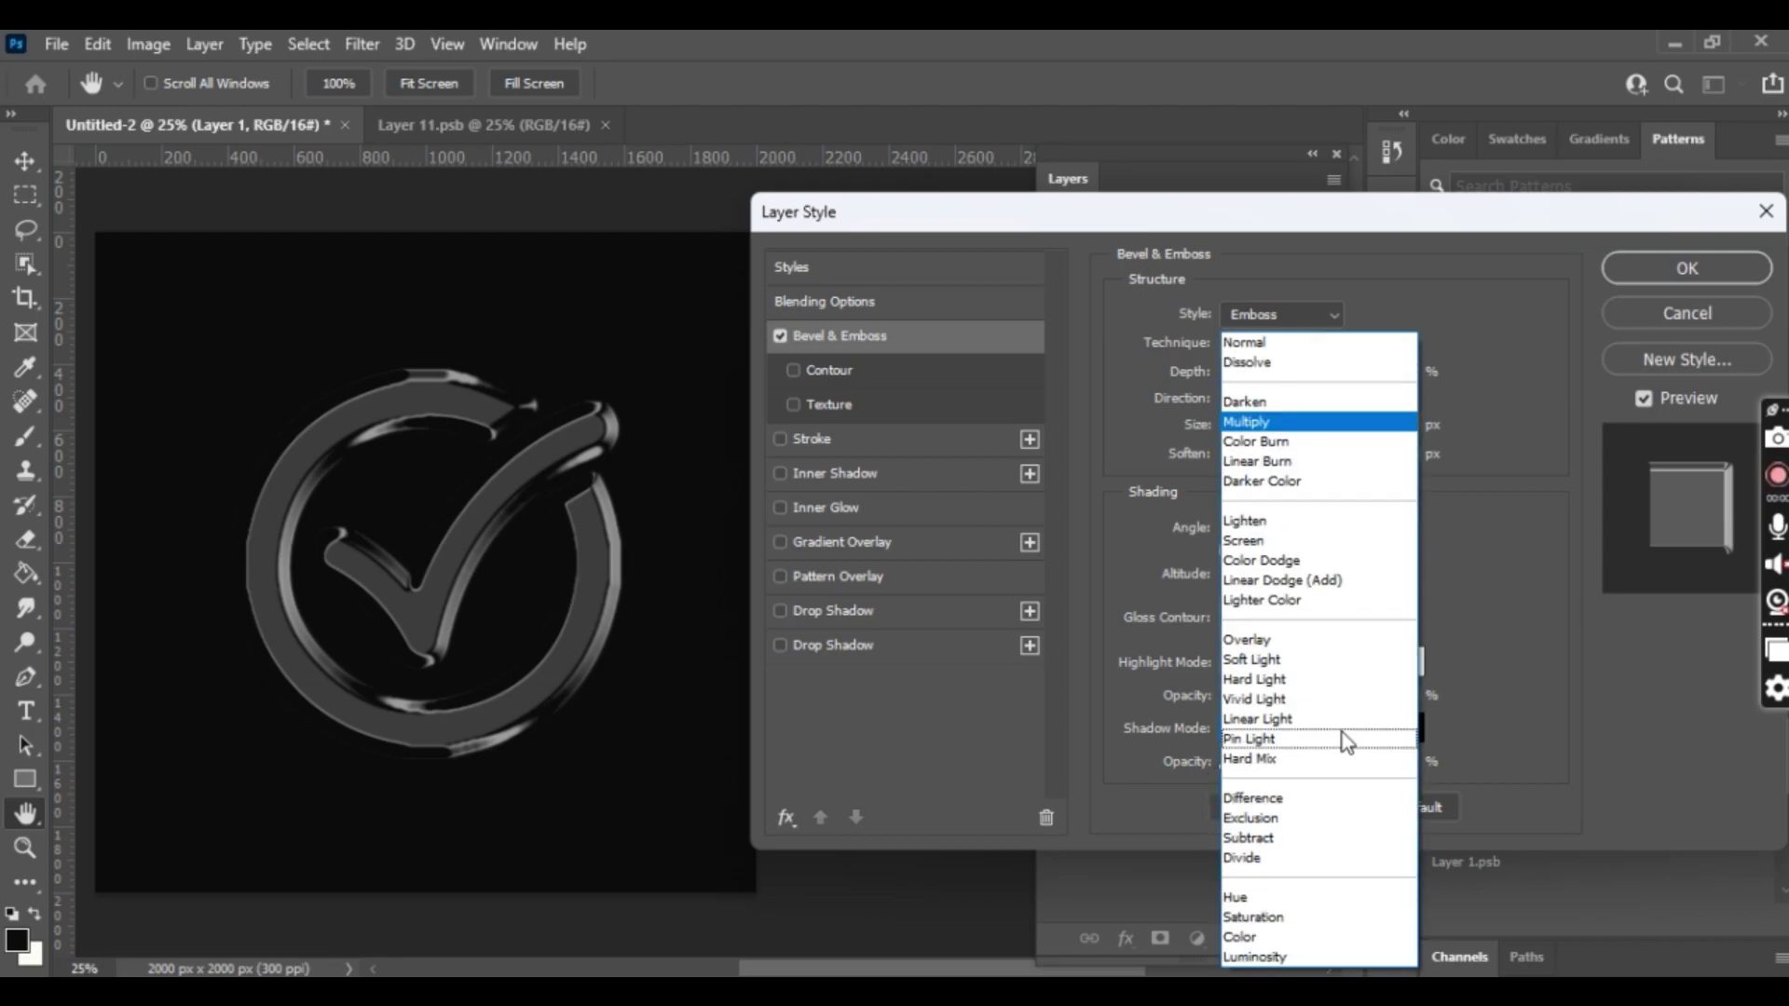
click(1268, 521)
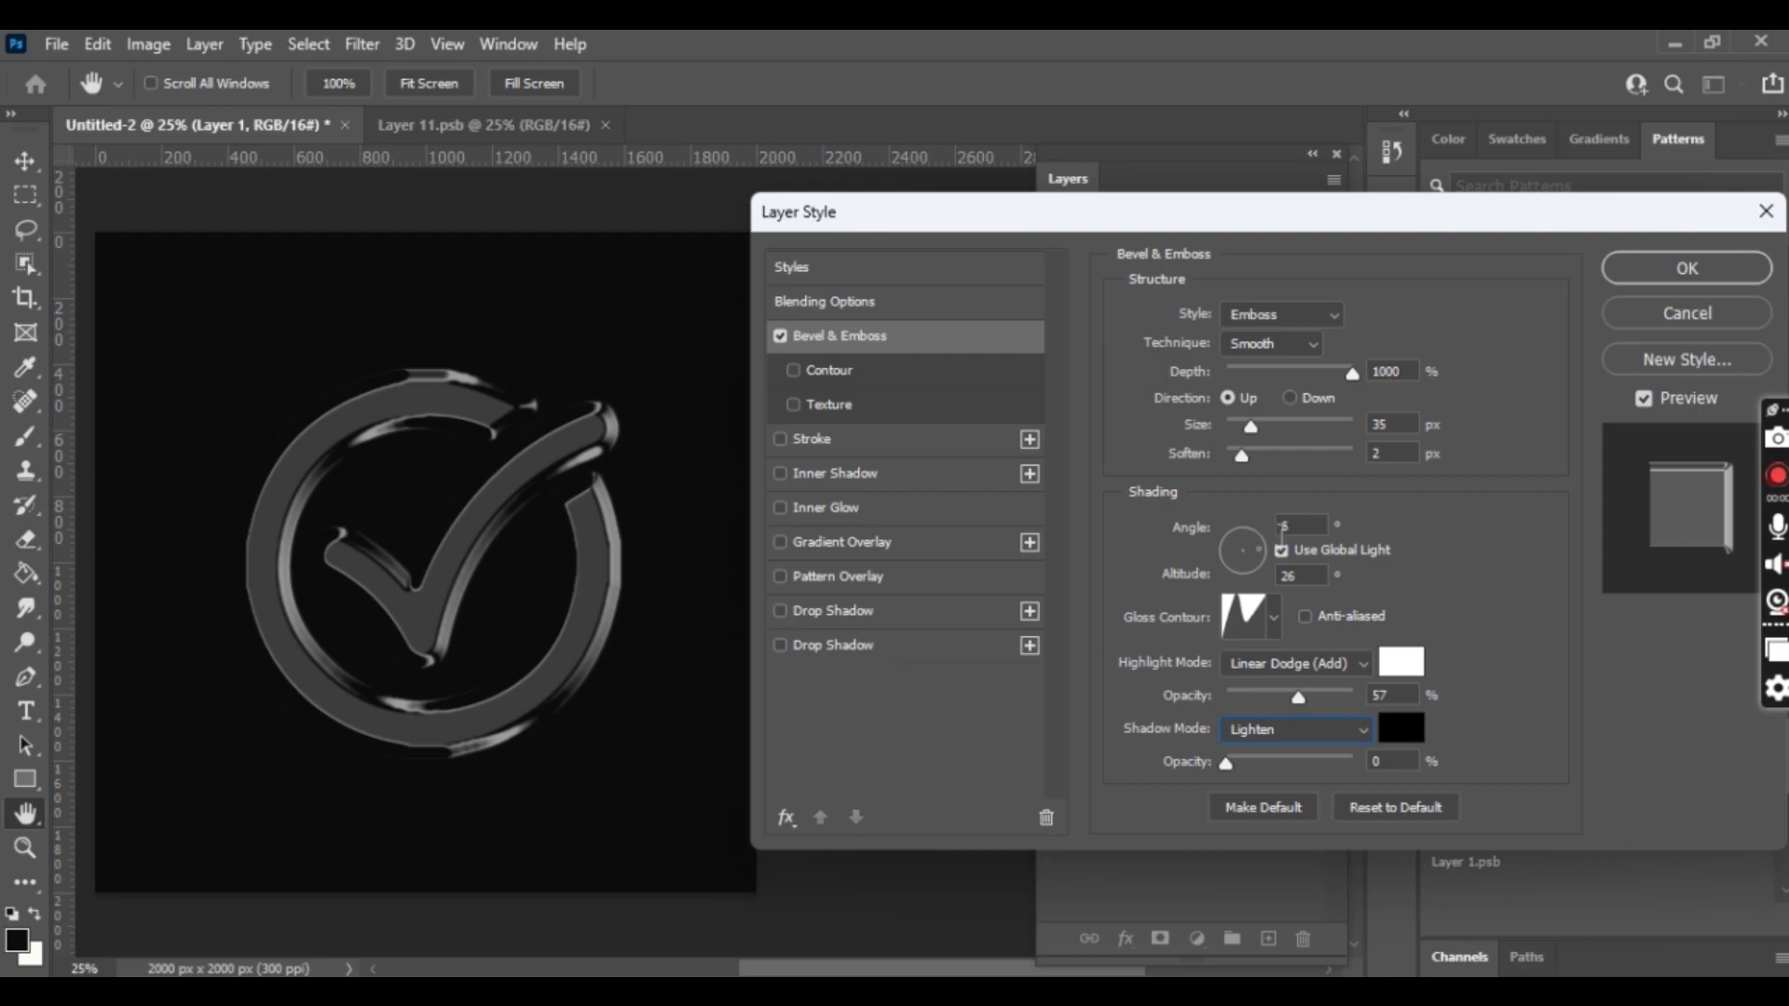
mouse_move(1224, 765)
mouse_down()
mouse_move(1360, 762)
mouse_move(1312, 764)
mouse_up()
drag(1297, 691, 1320, 696)
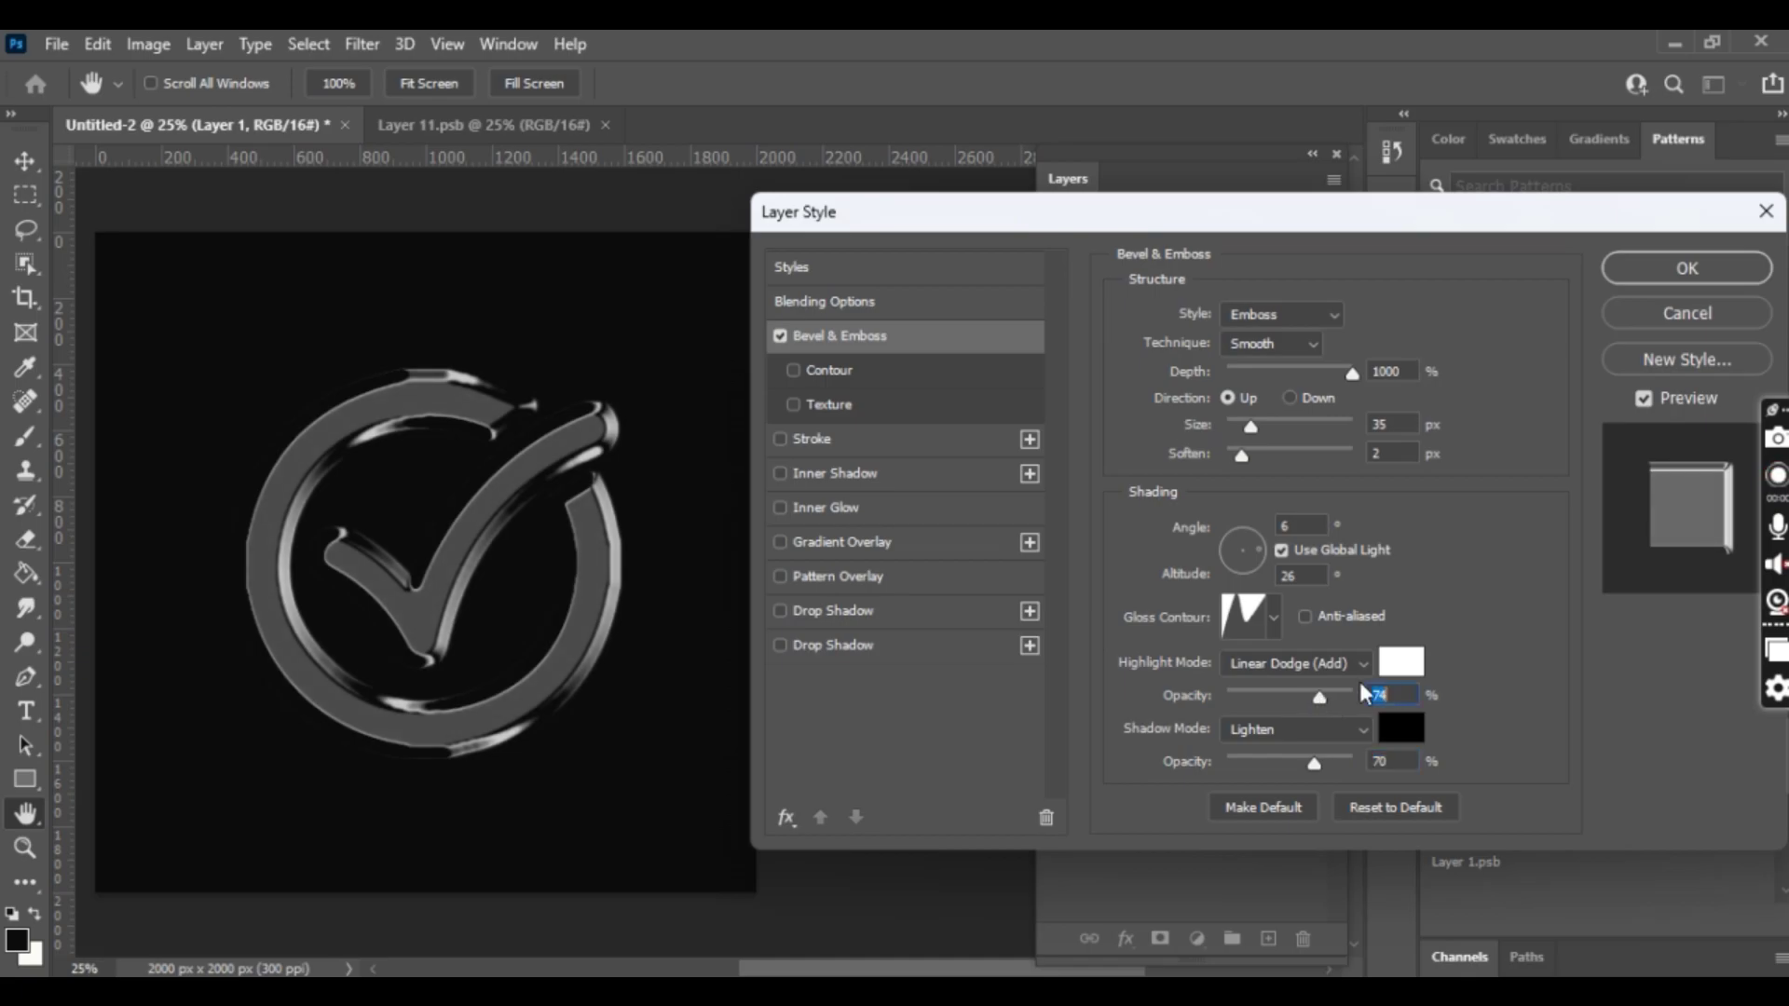
click(1629, 272)
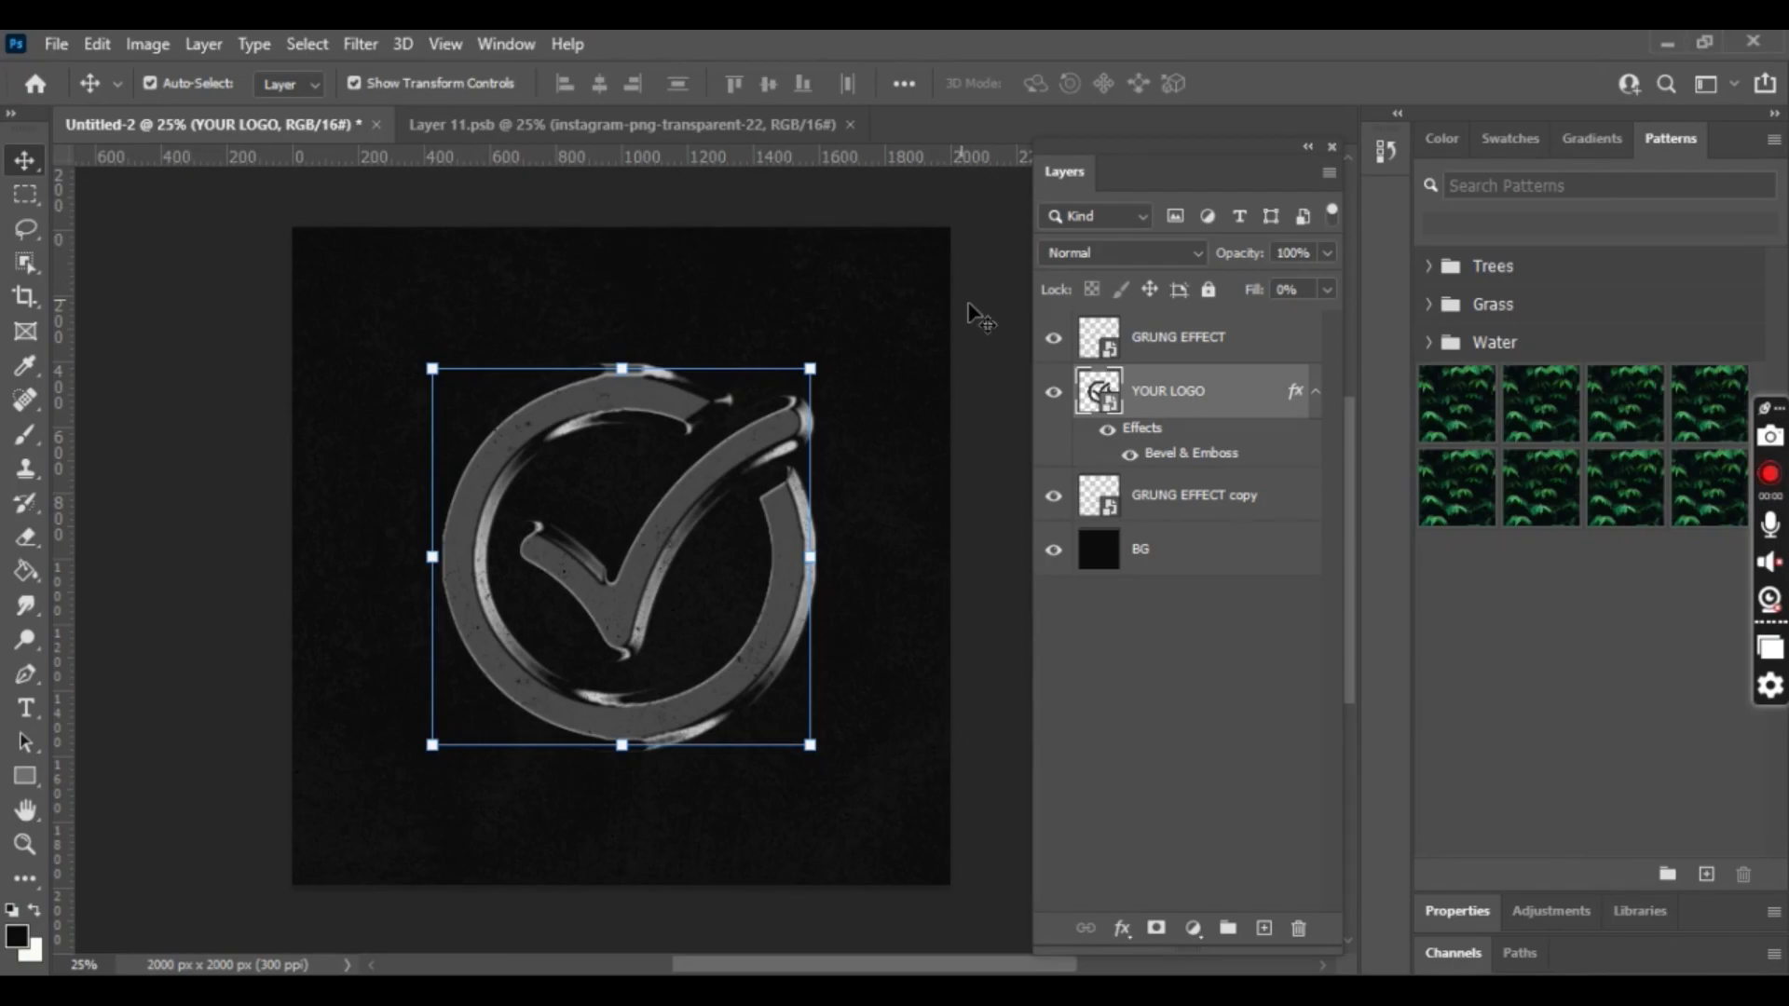
- In the logo smart object, show the instagram layer, hide RIGHT-01, and save
double_click(1101, 394)
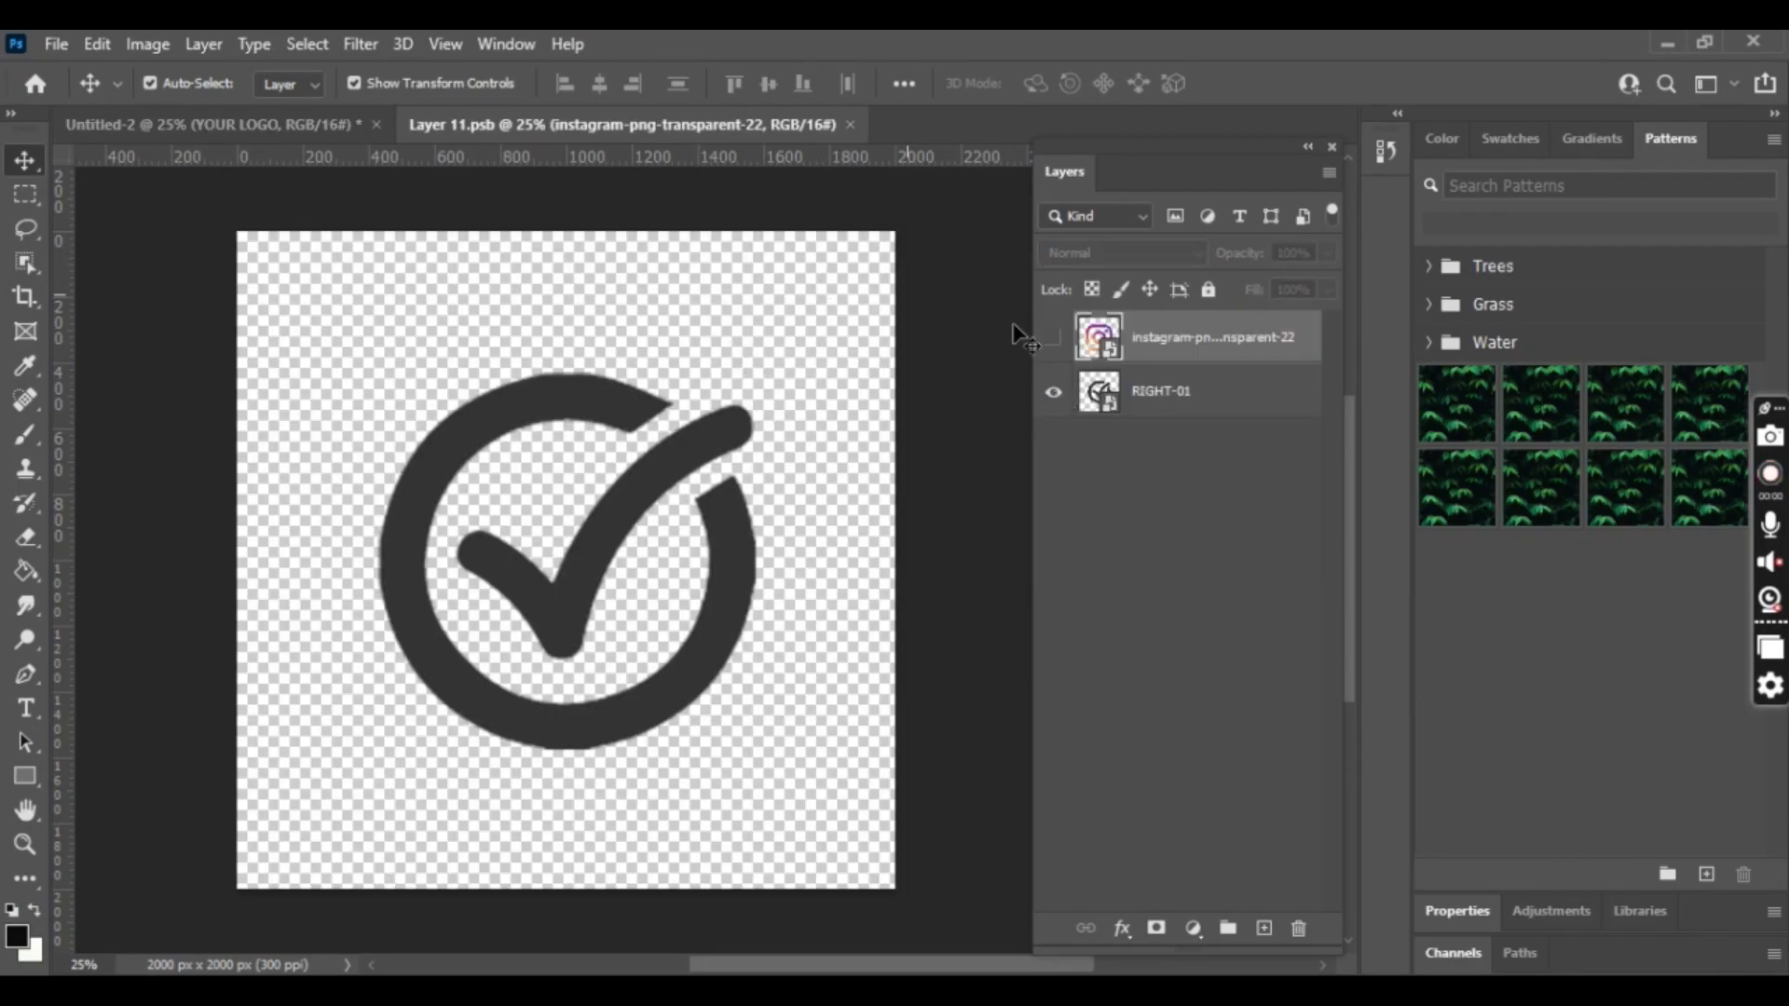
click(1054, 338)
click(1054, 392)
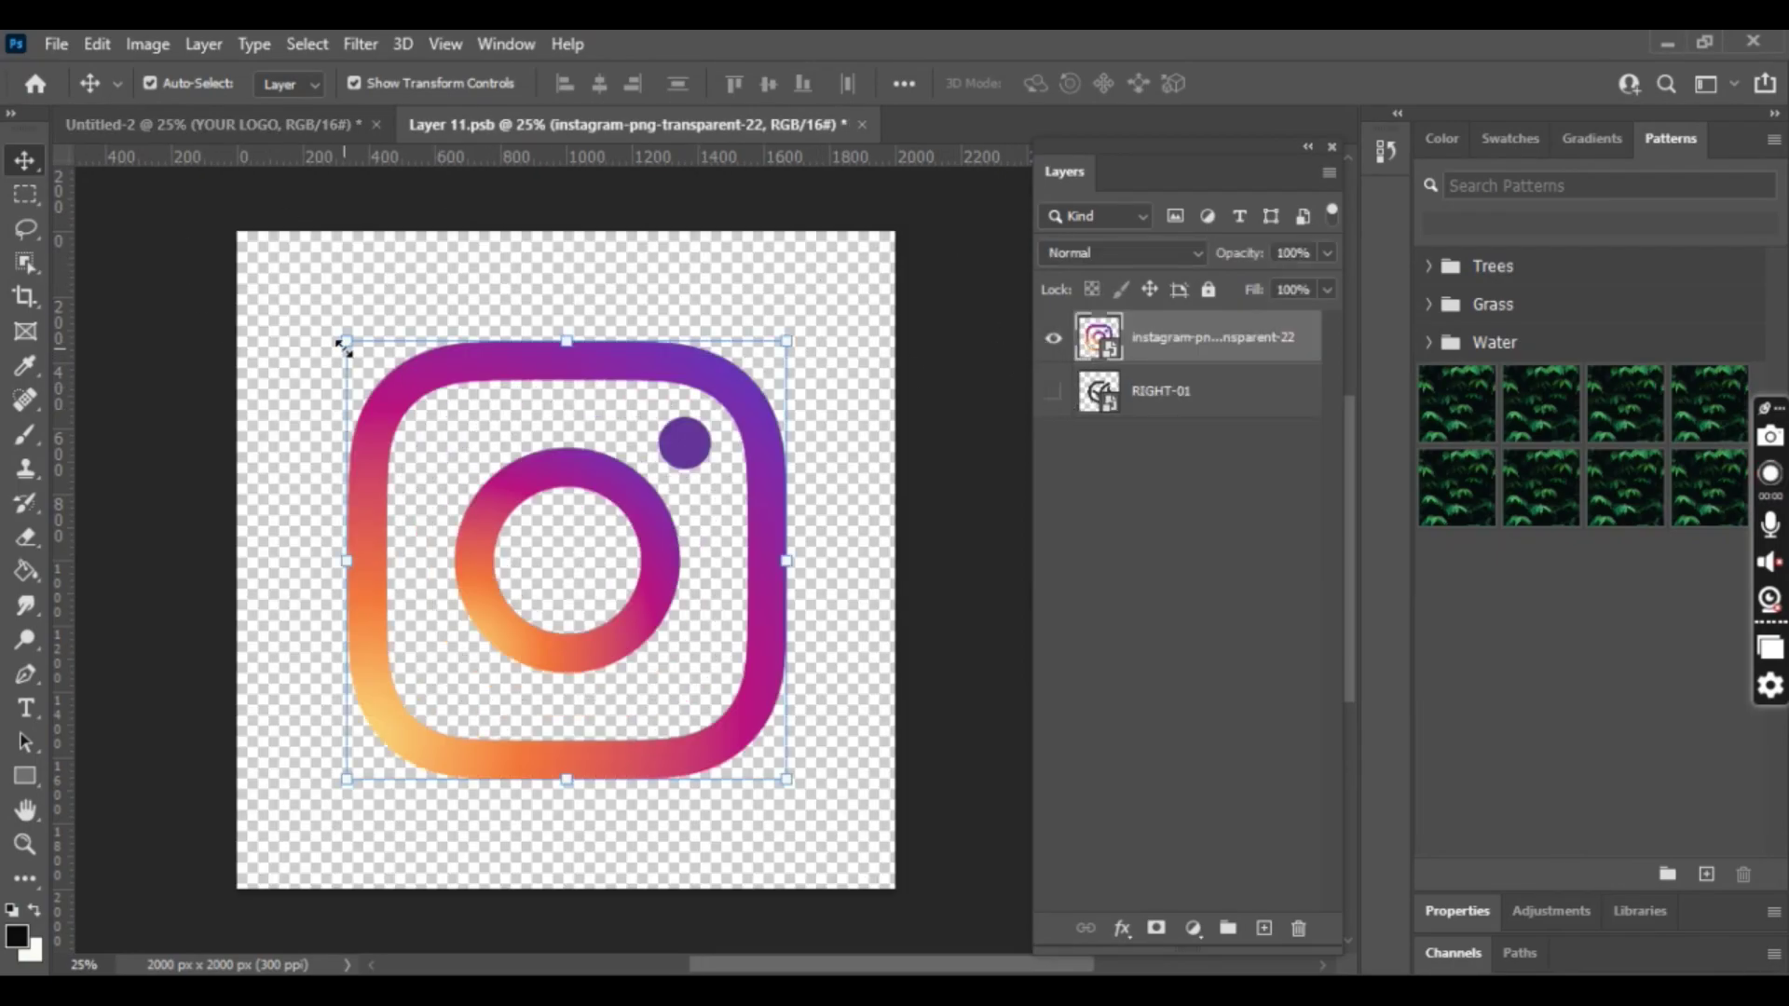
key(ctrl+t)
drag(567, 561, 769, 536)
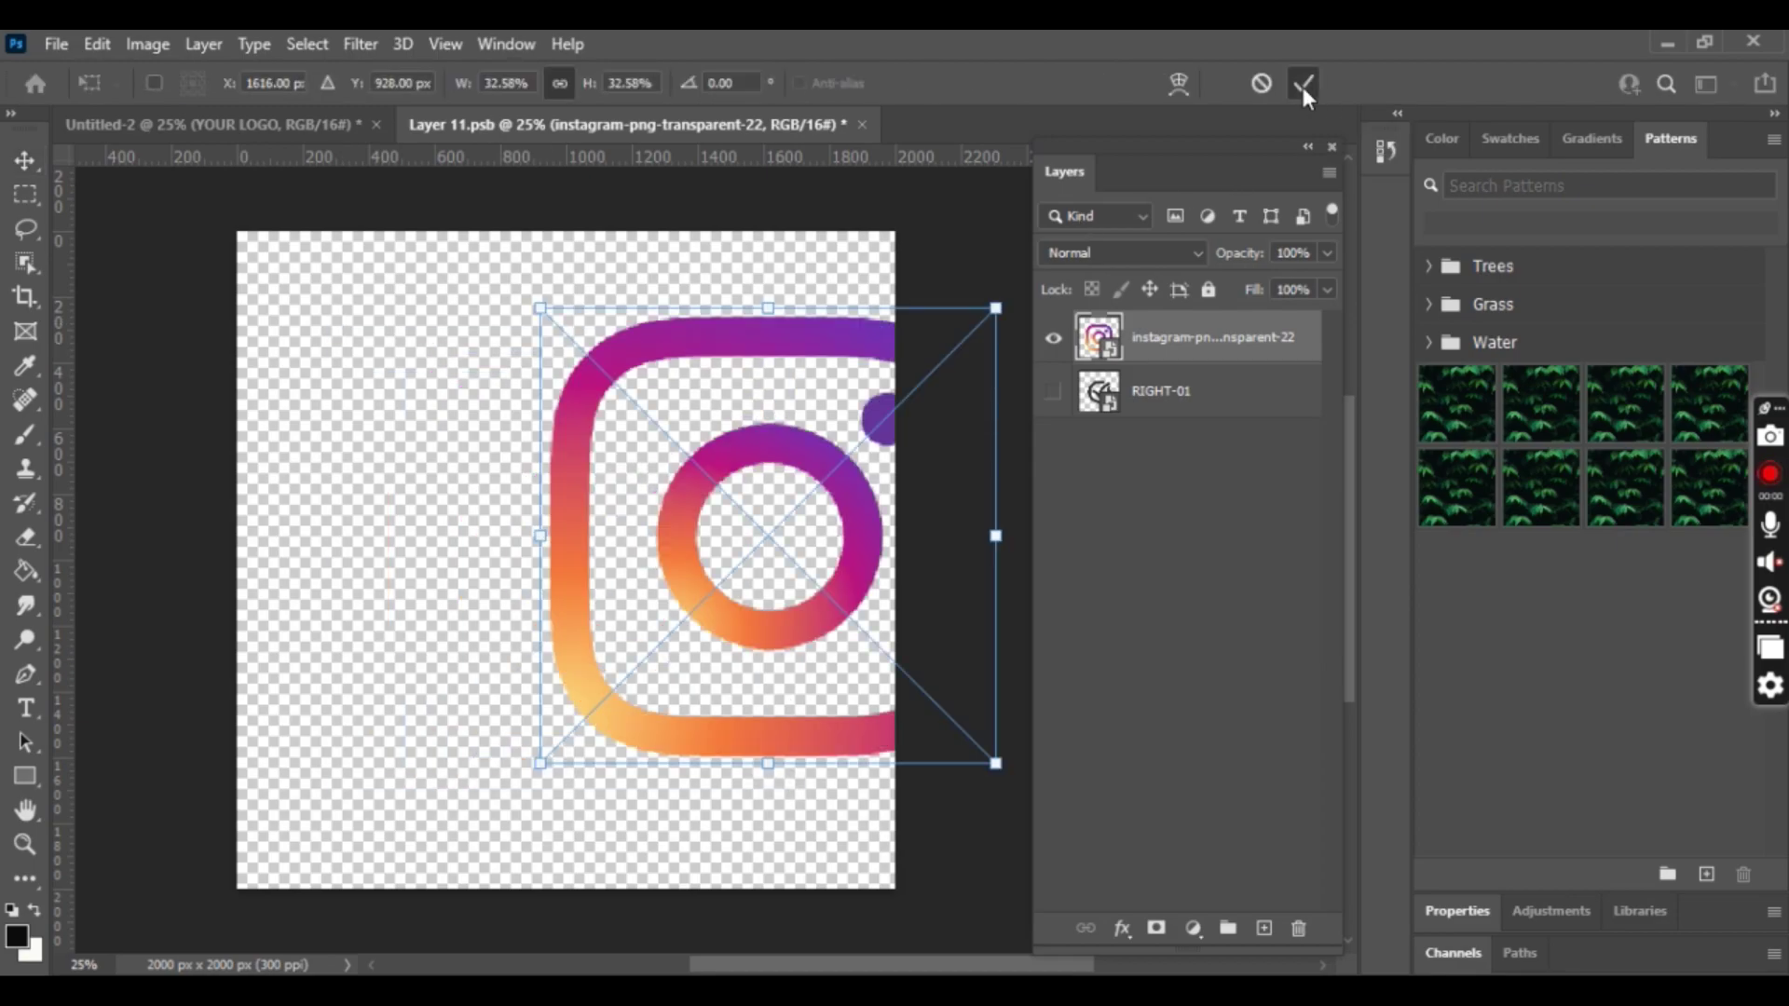
click(1303, 83)
key(ctrl+z)
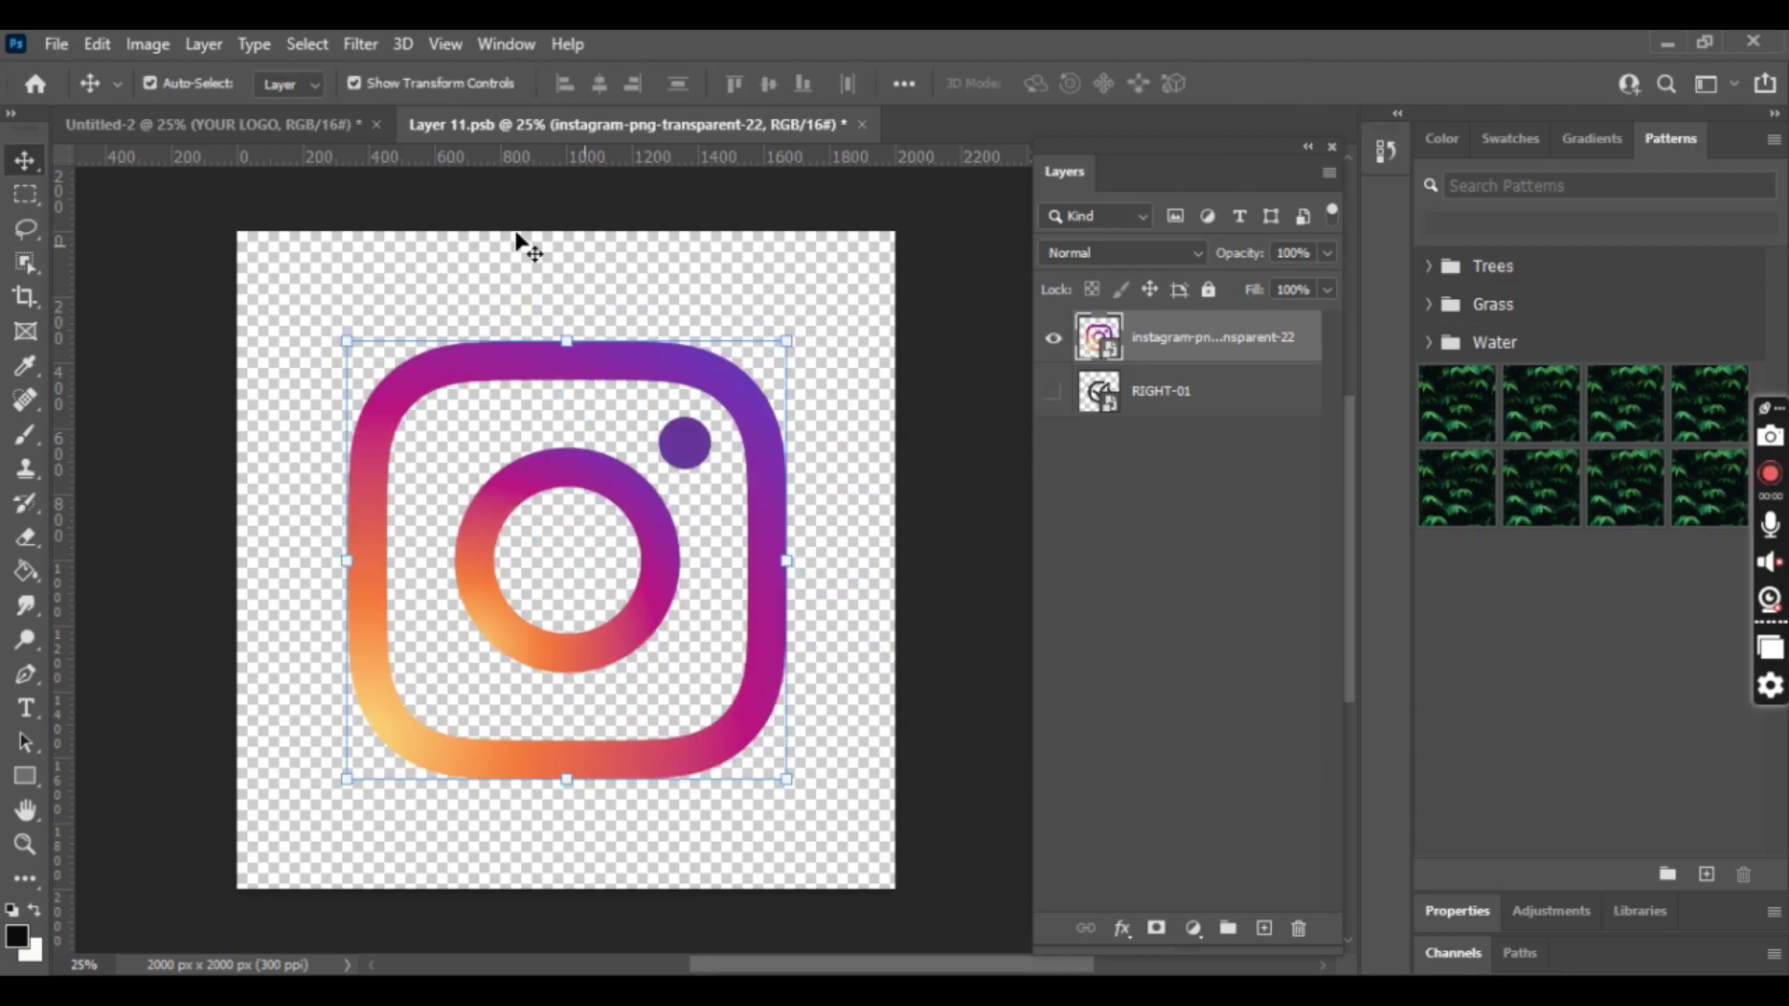
key(ctrl+s)
- Return to the main mockup document and deselect the Instagram logo layer to view the embossed result
click(319, 124)
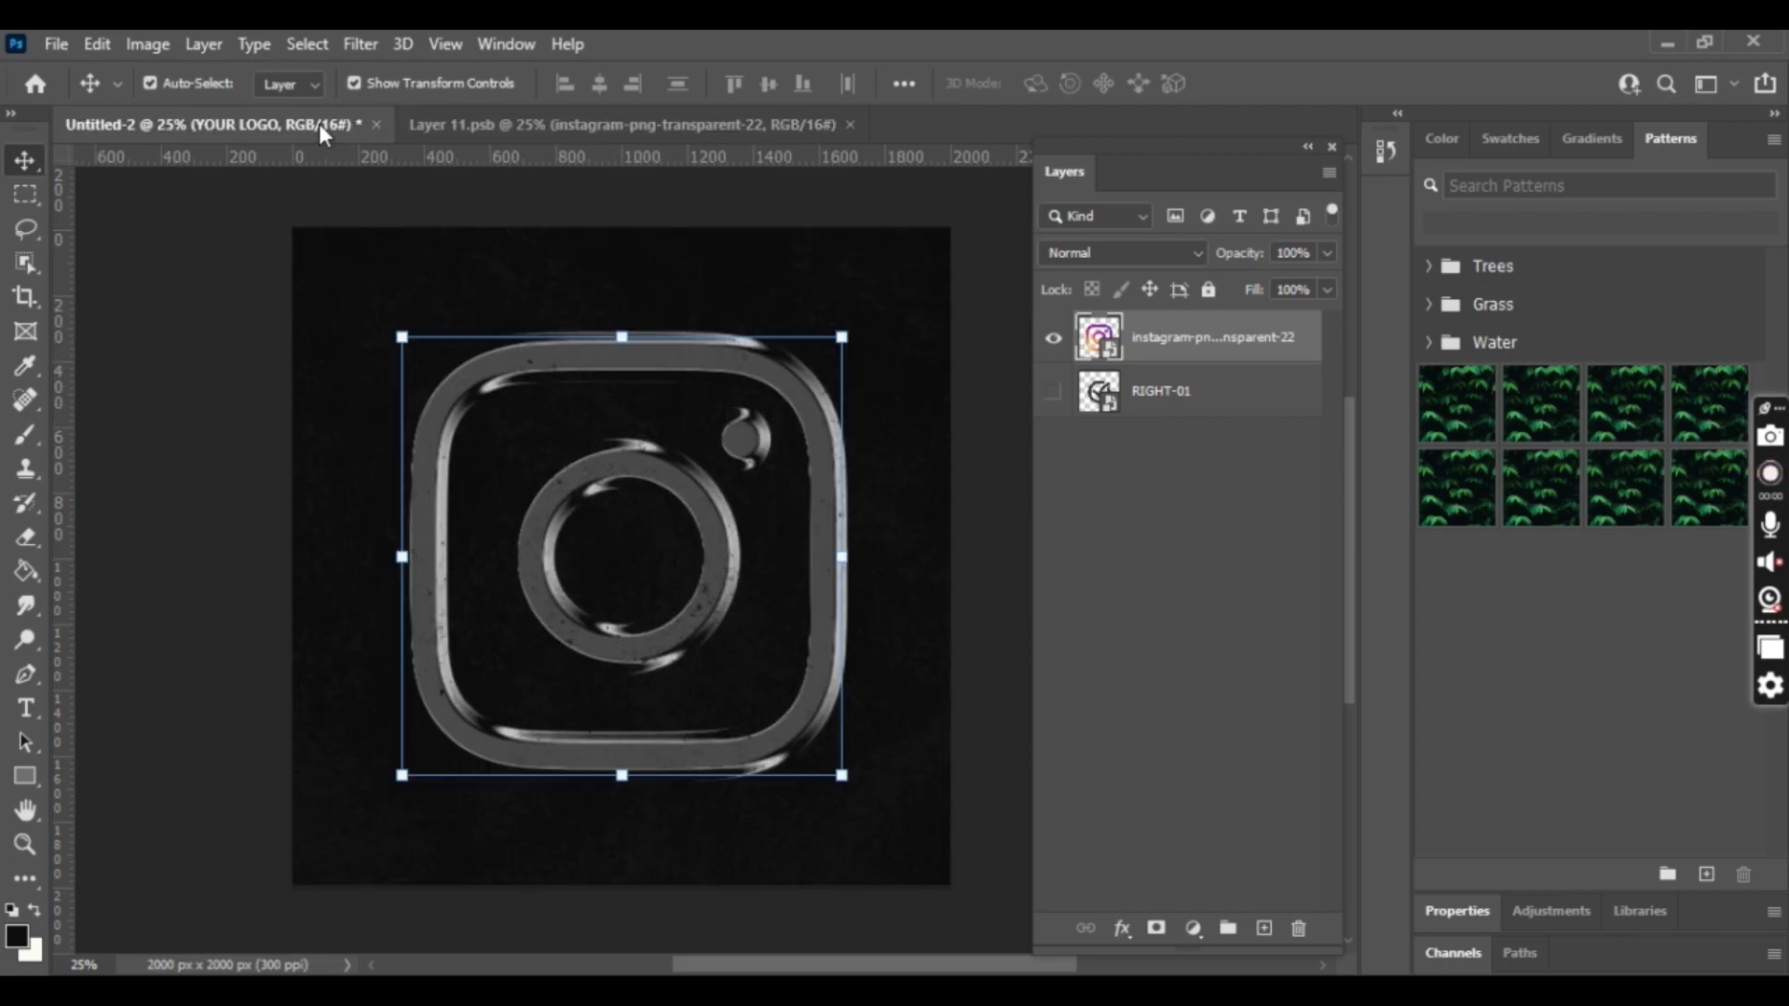
click(578, 299)
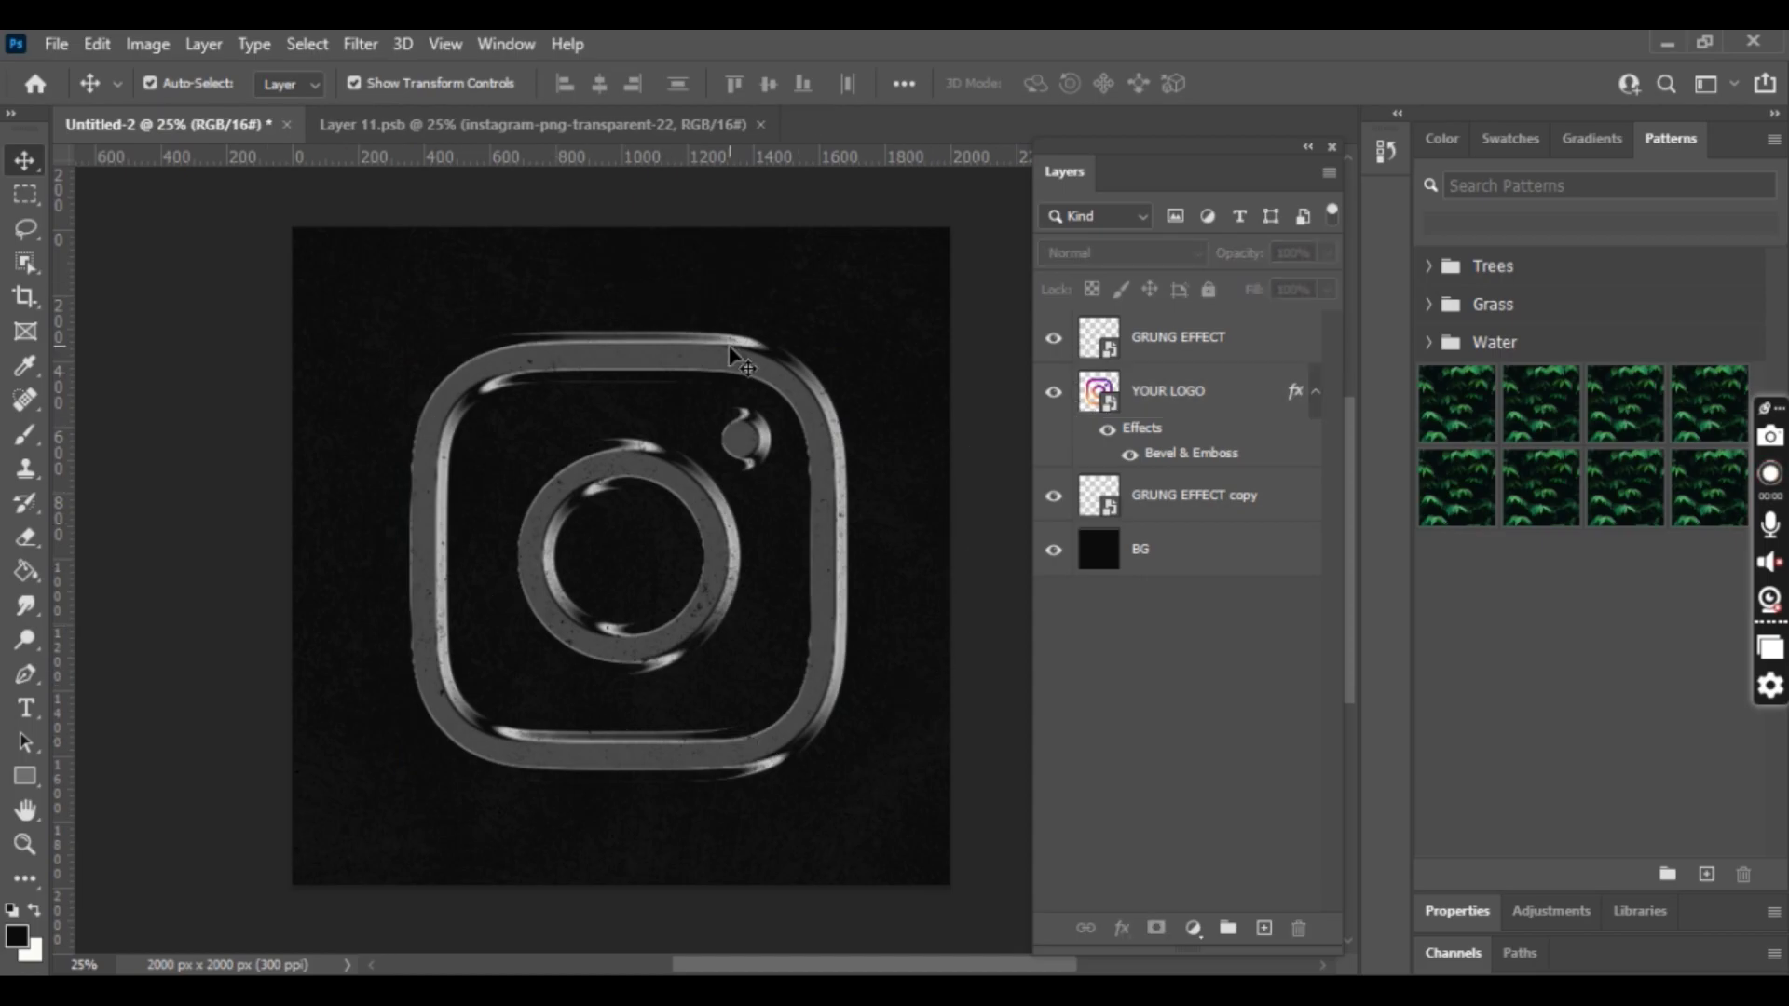